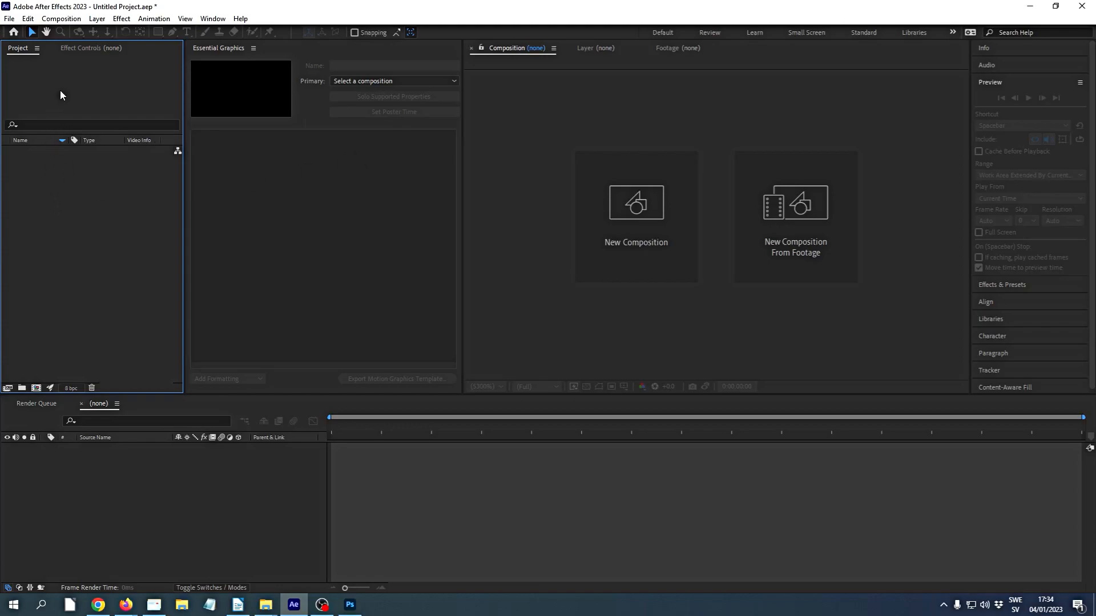
- Import Background Art.png and car.png from the Tutorial folder into the project as footage
{"action": "right_click", "coordinate": [53, 212]}
{"action": "mouse_move", "coordinate": [89, 270]}
{"action": "left_click", "coordinate": [215, 272]}
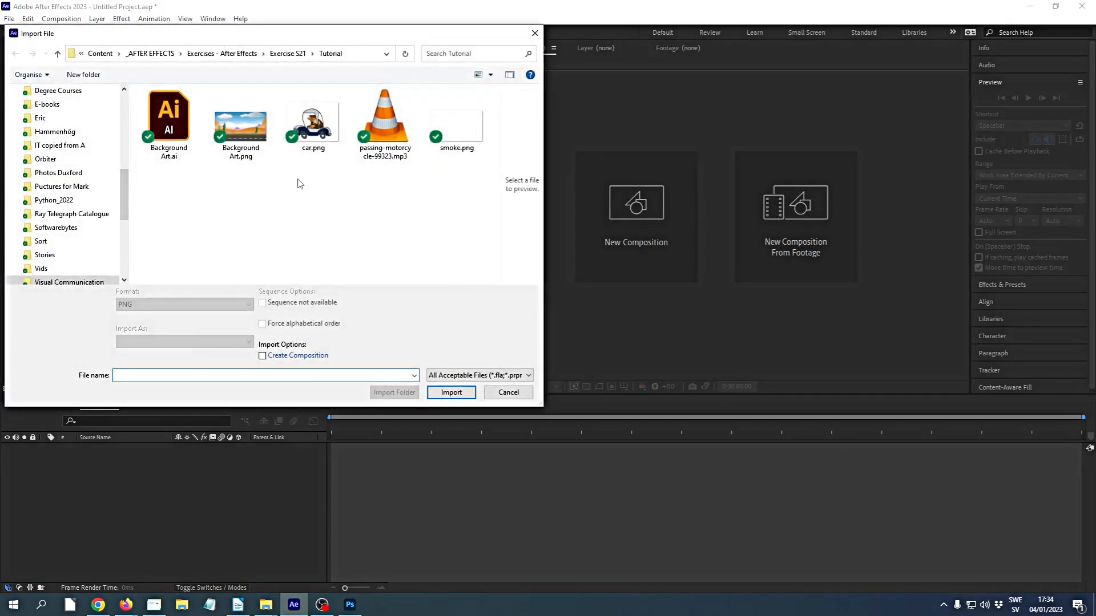
{"action": "left_click", "coordinate": [252, 138]}
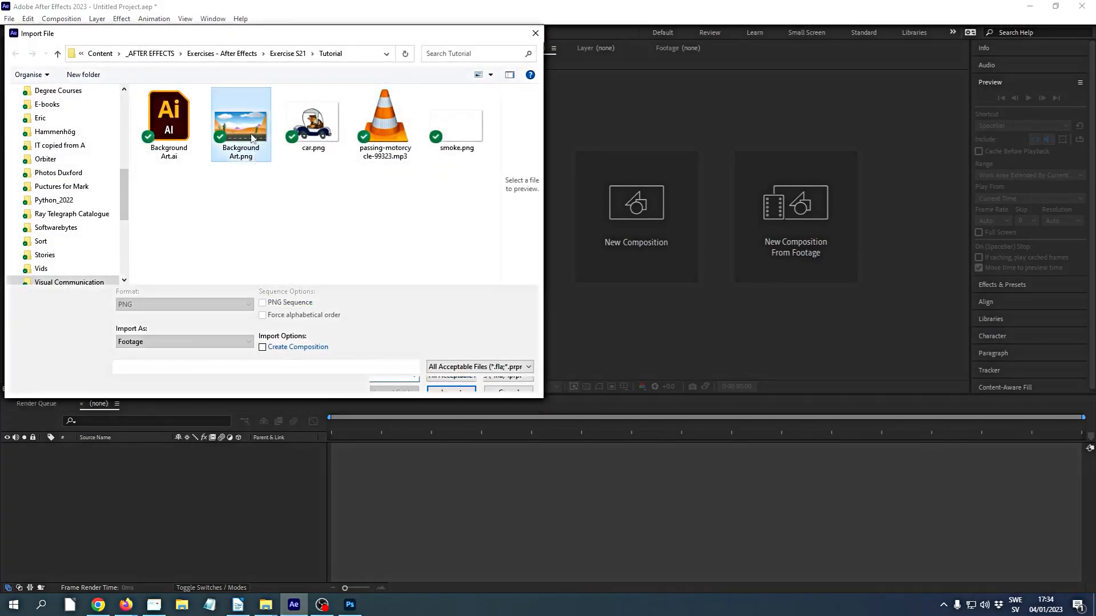
{"action": "left_click", "coordinate": [326, 142], "text": "ctrl"}
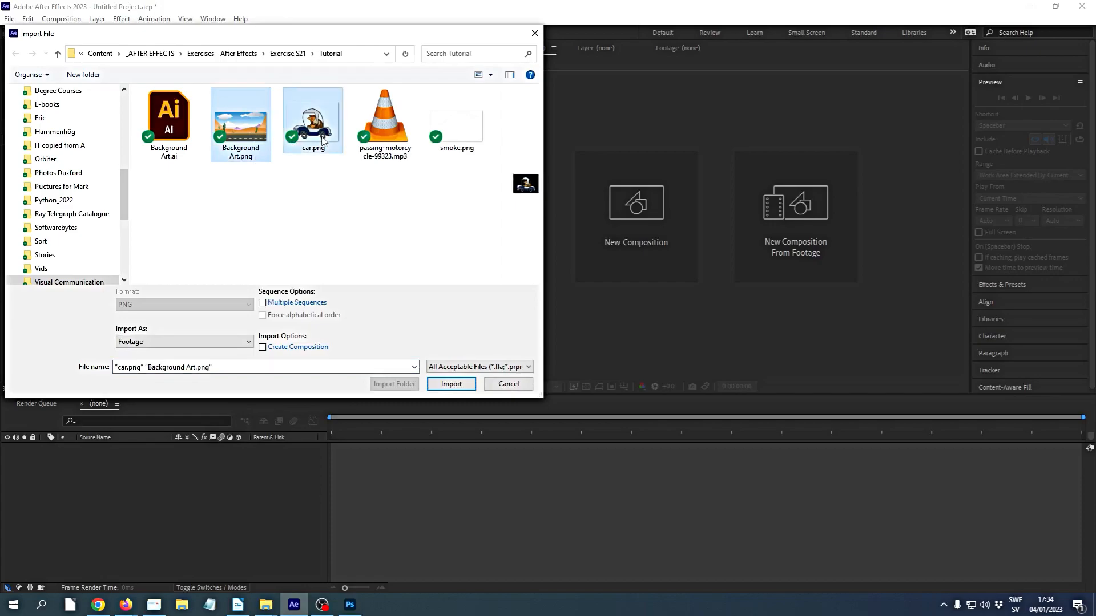
{"action": "left_click", "coordinate": [451, 384]}
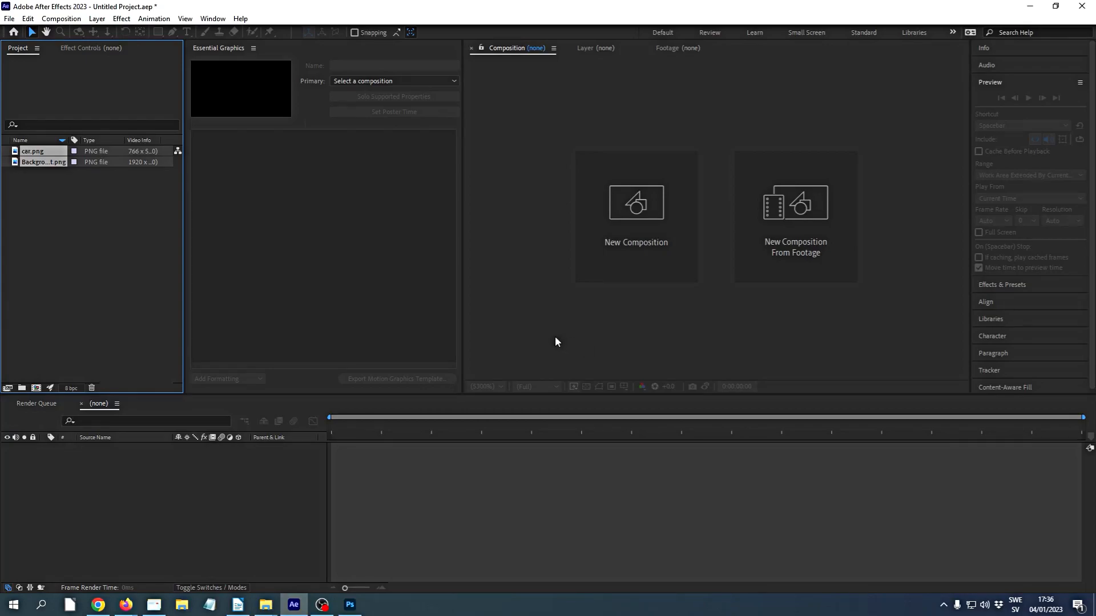
- Create a new composition 1920 px wide and 1080 px high with a duration of 0:00:20:00
{"action": "left_click", "coordinate": [61, 19]}
{"action": "left_click", "coordinate": [79, 34]}
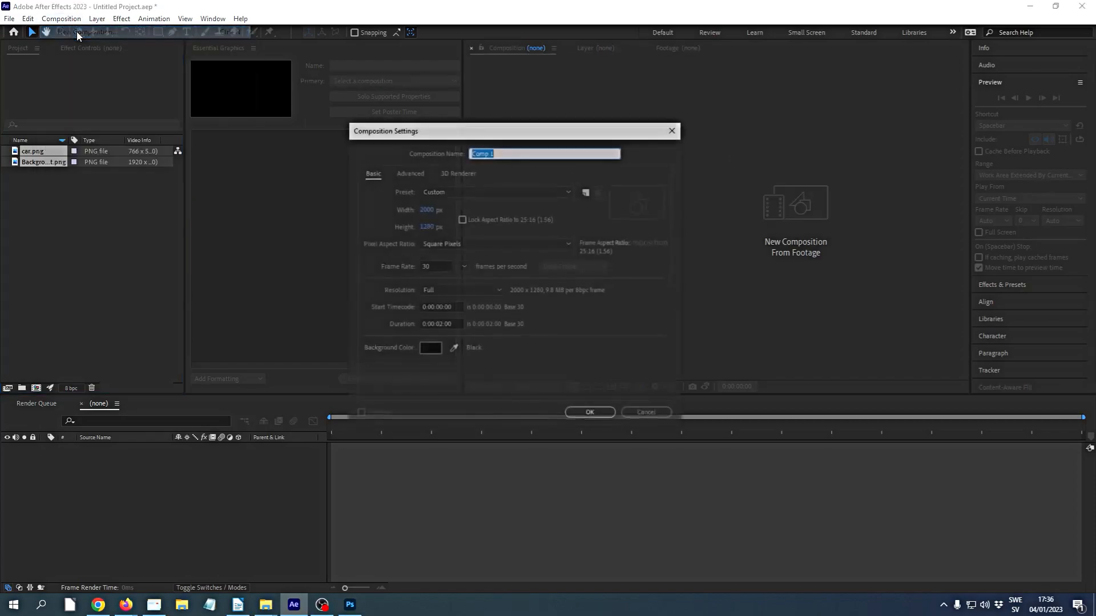
{"action": "left_click", "coordinate": [428, 210]}
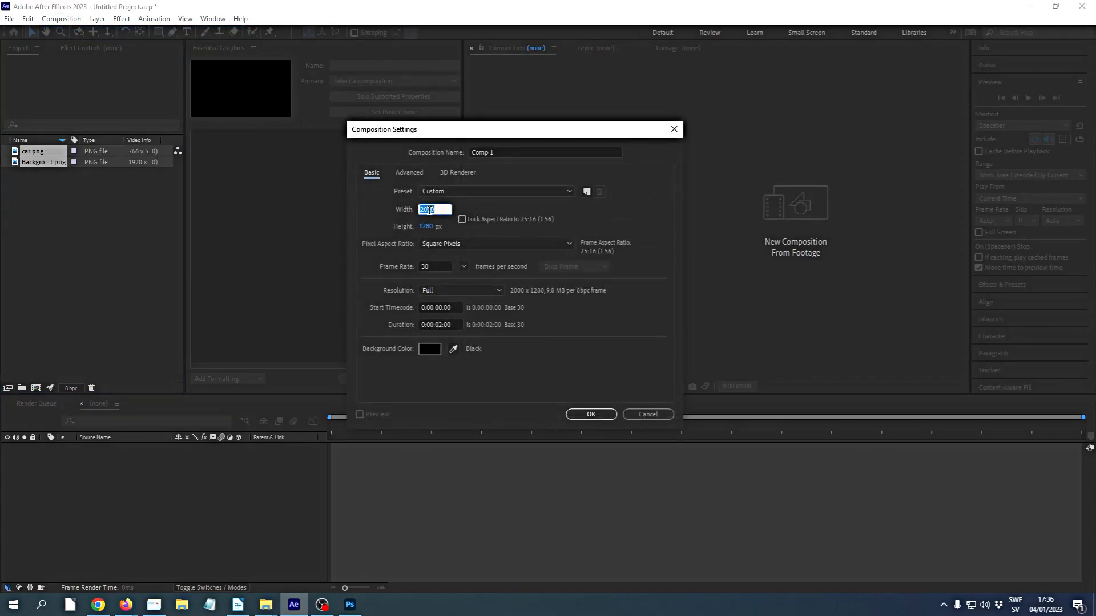
{"action": "type", "text": "1920"}
{"action": "left_click", "coordinate": [428, 224]}
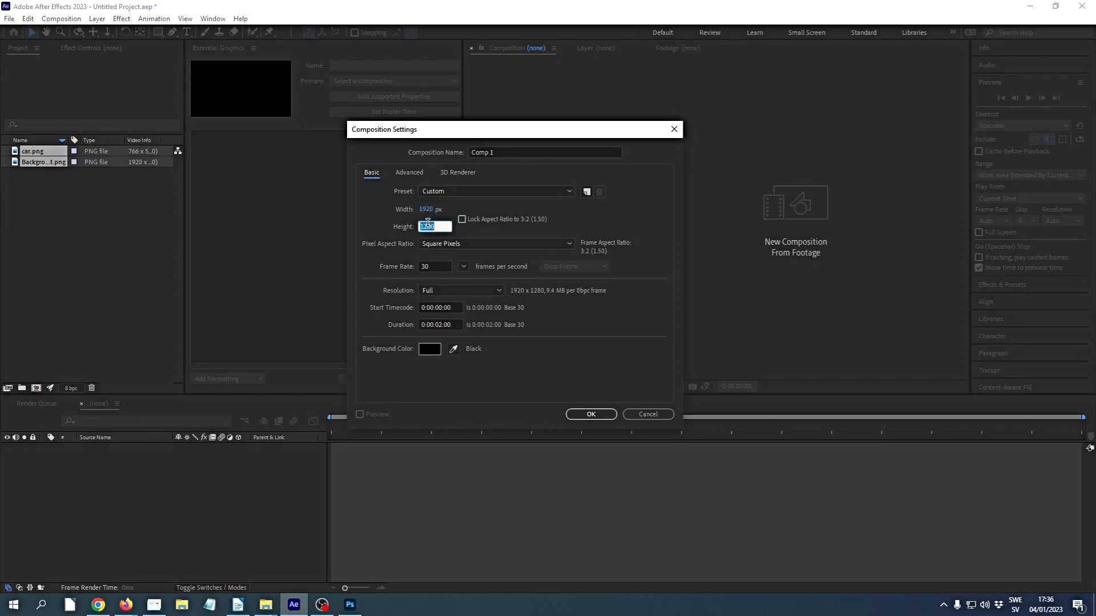
{"action": "type", "text": "1080"}
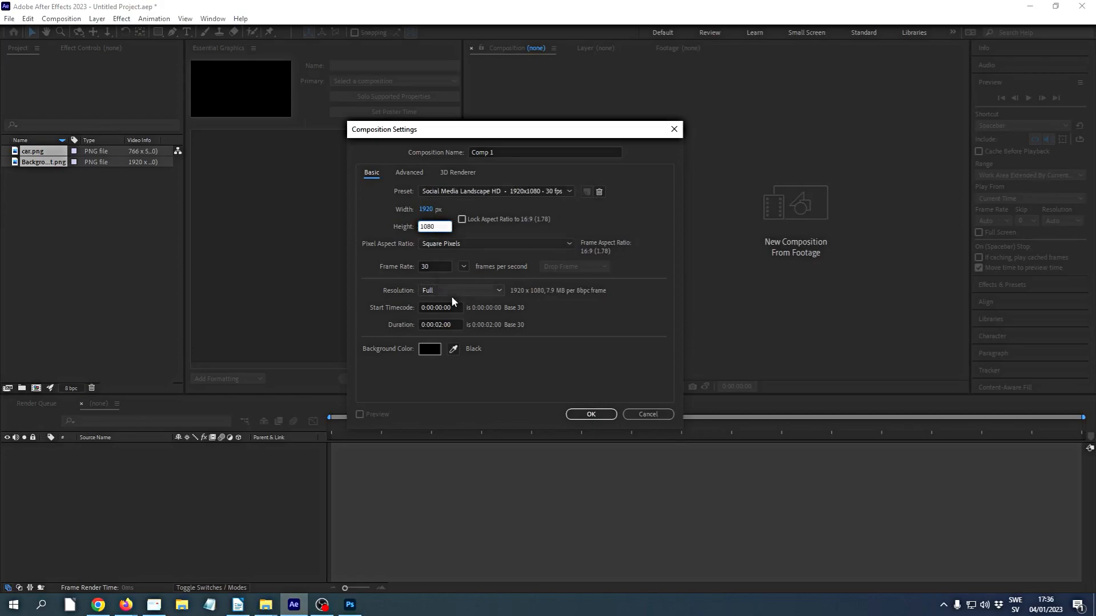
{"action": "left_click", "coordinate": [442, 325]}
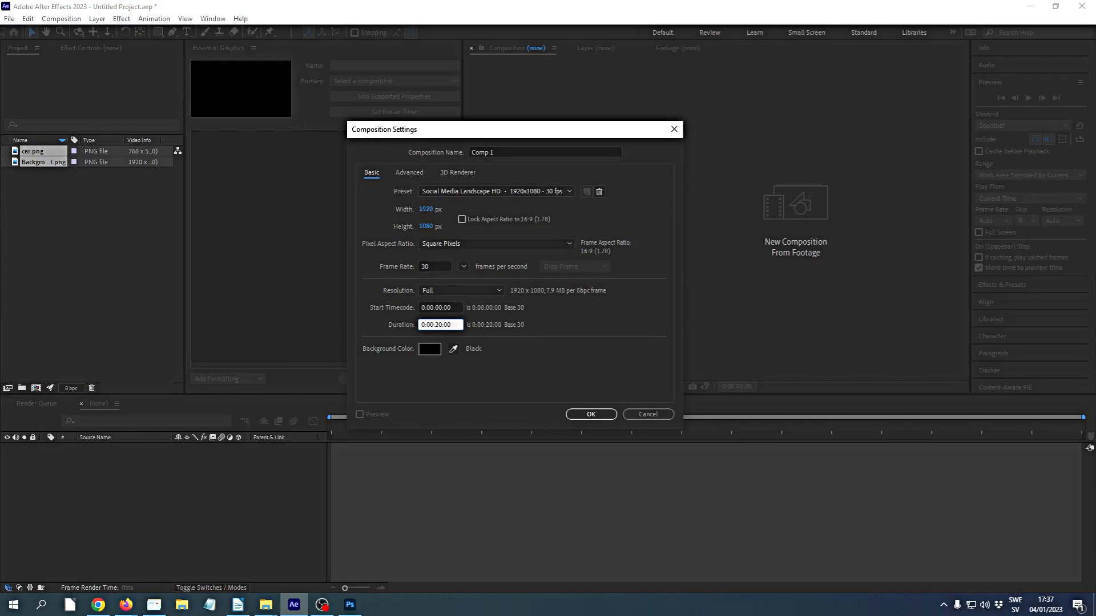
{"action": "left_click", "coordinate": [587, 414]}
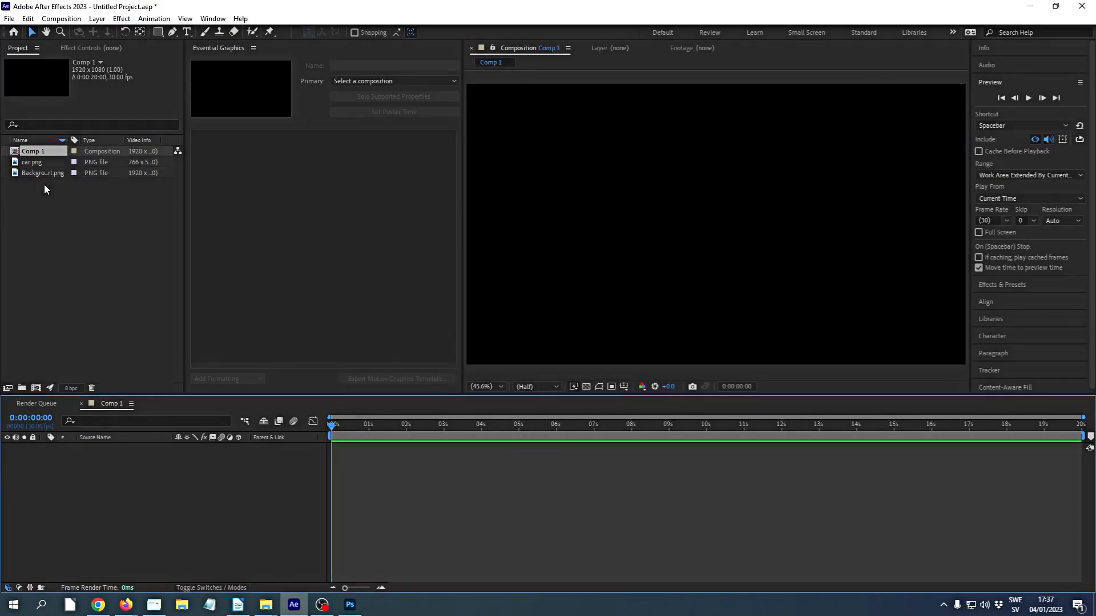
- Add Background Art.png to the composition as a layer and lock it
{"action": "left_click_drag", "start_coordinate": [33, 172], "coordinate": [183, 499]}
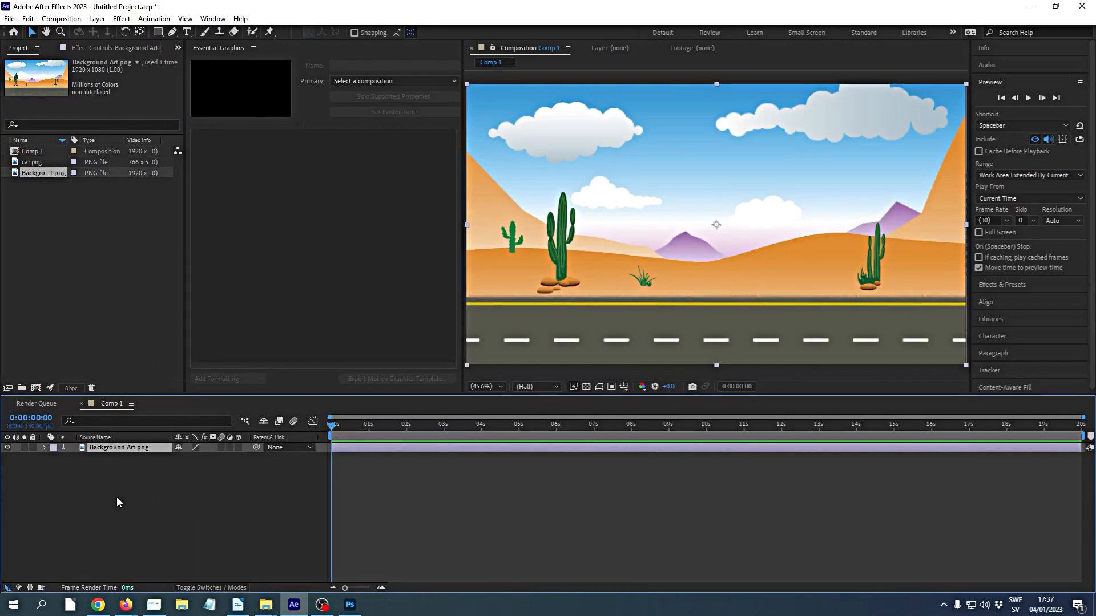
{"action": "left_click", "coordinate": [33, 447]}
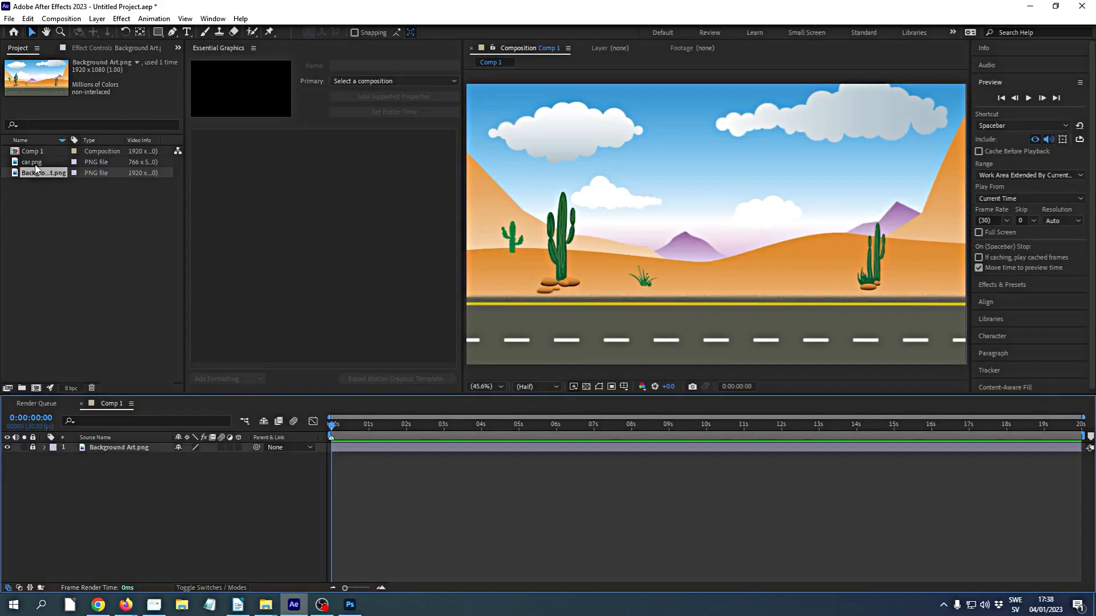
- Add car.png above the background layer and place the car at the road's right end, at about 1574, 713
{"action": "left_click_drag", "start_coordinate": [37, 166], "coordinate": [121, 460]}
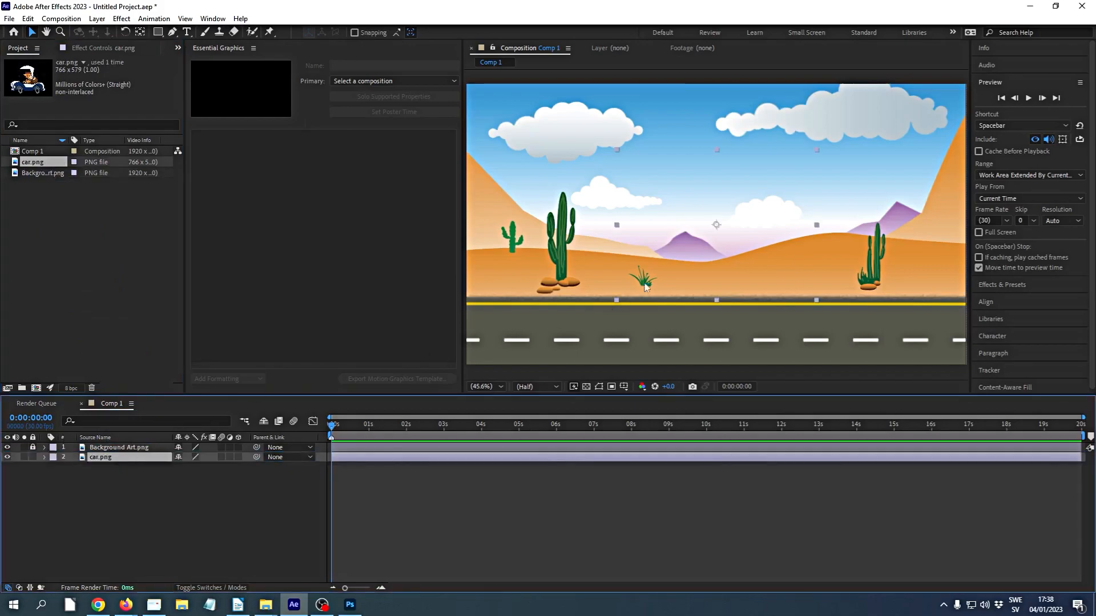
{"action": "left_click_drag", "start_coordinate": [118, 457], "coordinate": [120, 446]}
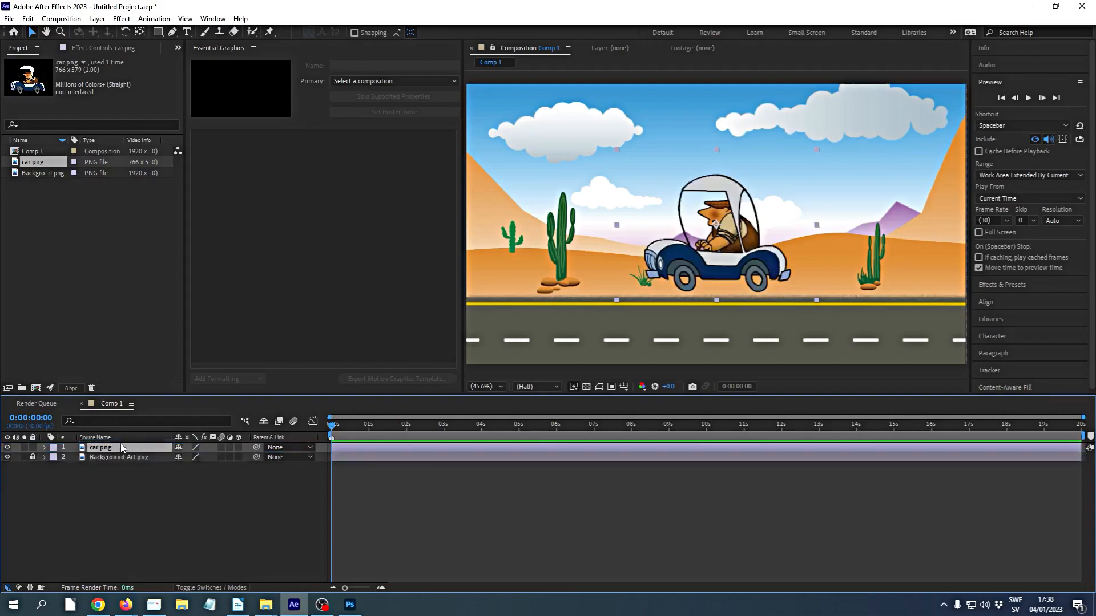
{"action": "left_click_drag", "start_coordinate": [701, 269], "coordinate": [861, 314]}
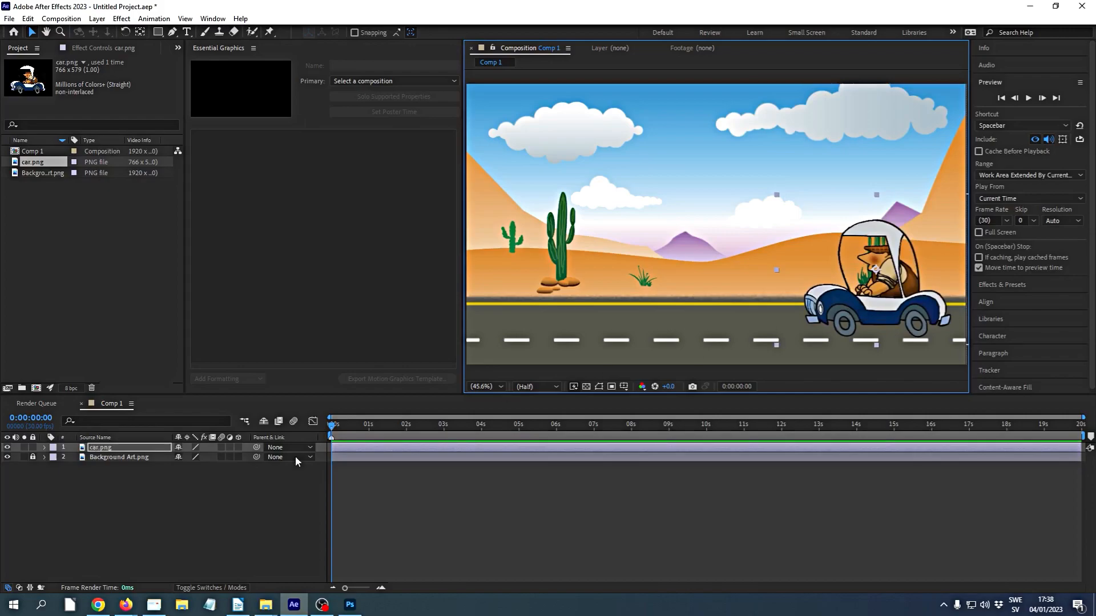
- Keyframe the car's Position at 0 s, and at 3 s move it to the road's left end, at about 317, 713
{"action": "left_click", "coordinate": [45, 448]}
{"action": "left_click", "coordinate": [54, 458]}
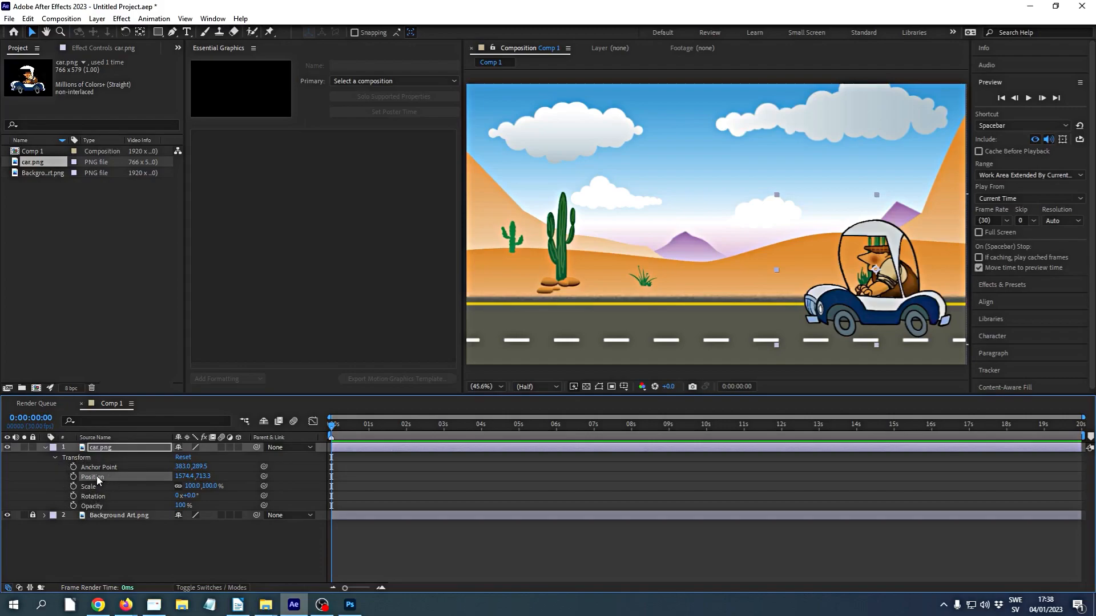
{"action": "left_click", "coordinate": [73, 477]}
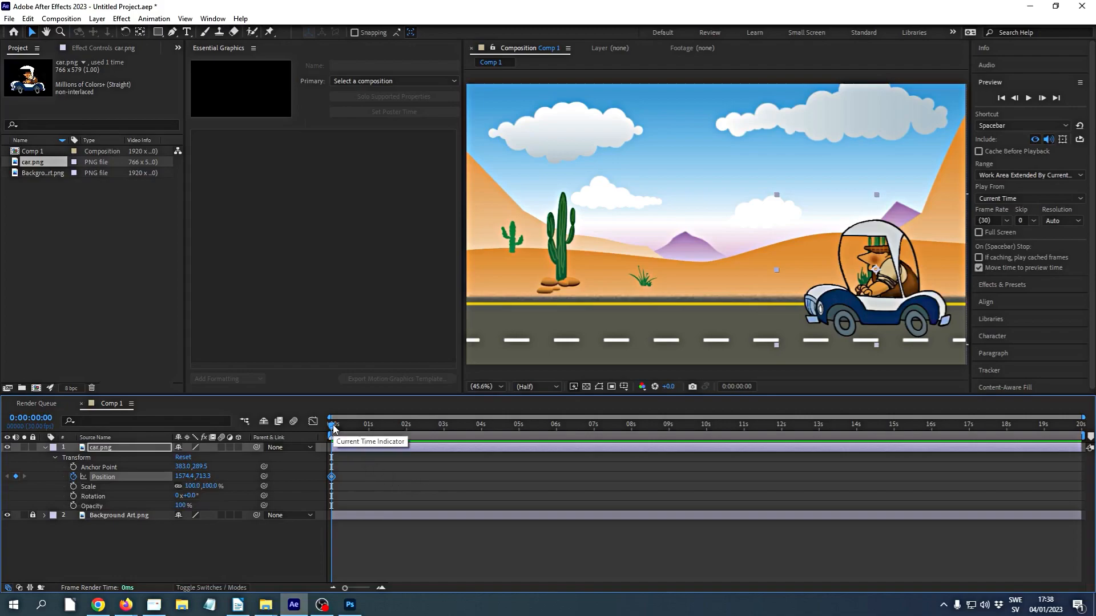
{"action": "left_click_drag", "start_coordinate": [334, 430], "coordinate": [447, 438]}
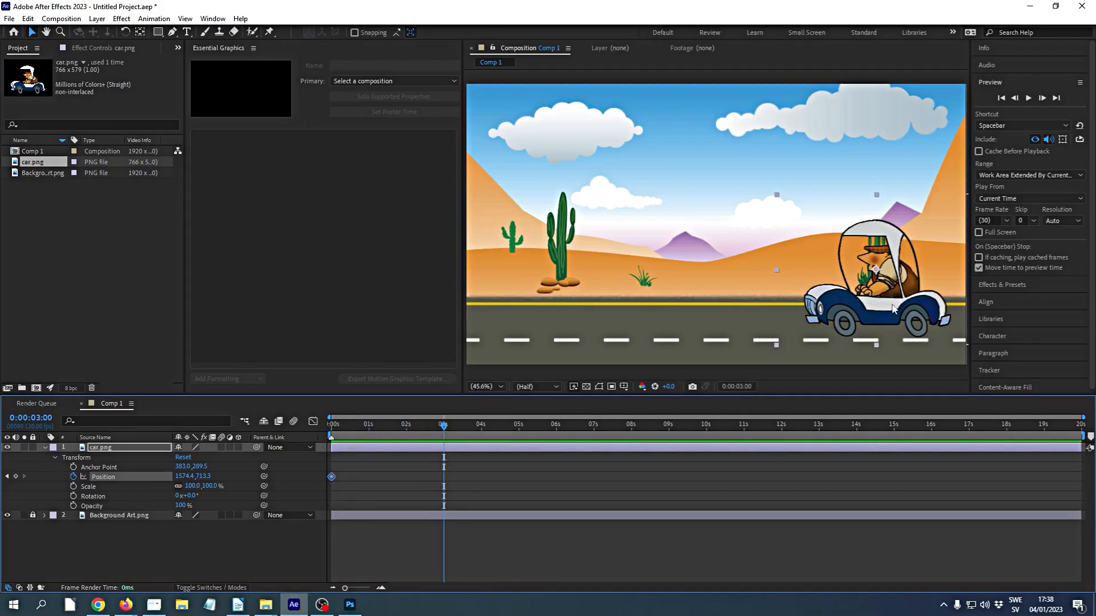
{"action": "left_click_drag", "start_coordinate": [847, 313], "coordinate": [528, 321]}
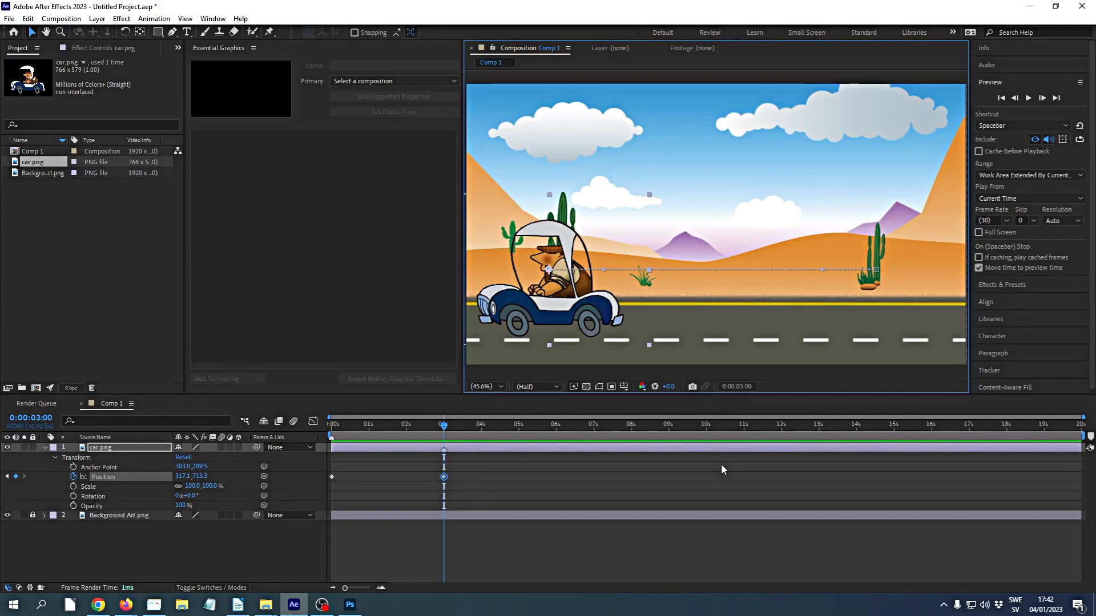
- Play the car animation from the start of the timeline and return the time indicator to 0 s
{"action": "left_click_drag", "start_coordinate": [444, 427], "coordinate": [316, 445]}
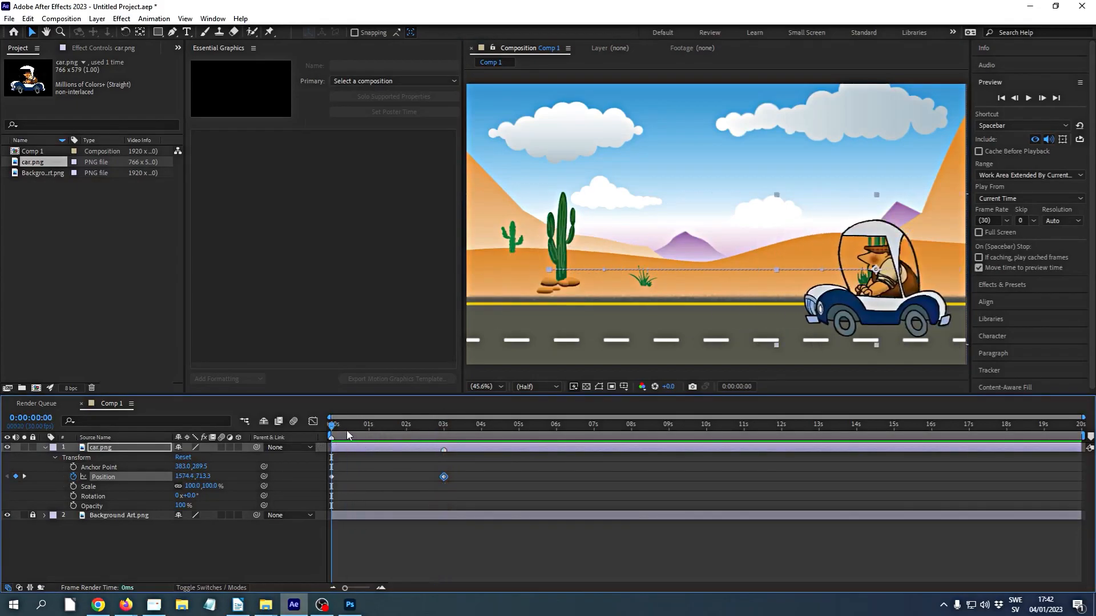
{"action": "key", "text": "space"}
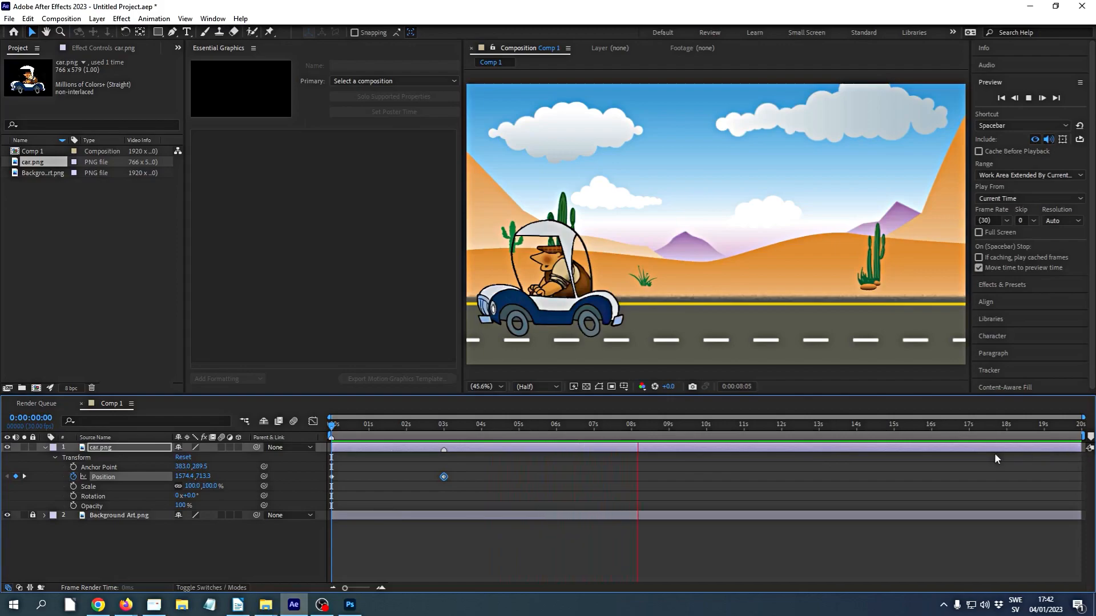
{"action": "key", "text": "space"}
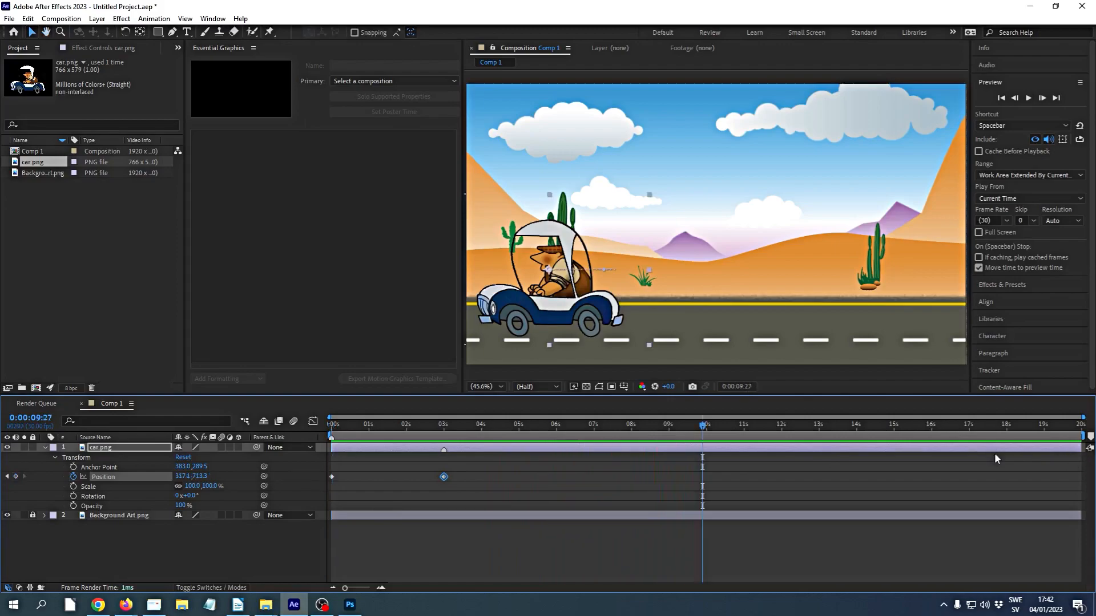
{"action": "left_click_drag", "start_coordinate": [702, 428], "coordinate": [285, 444]}
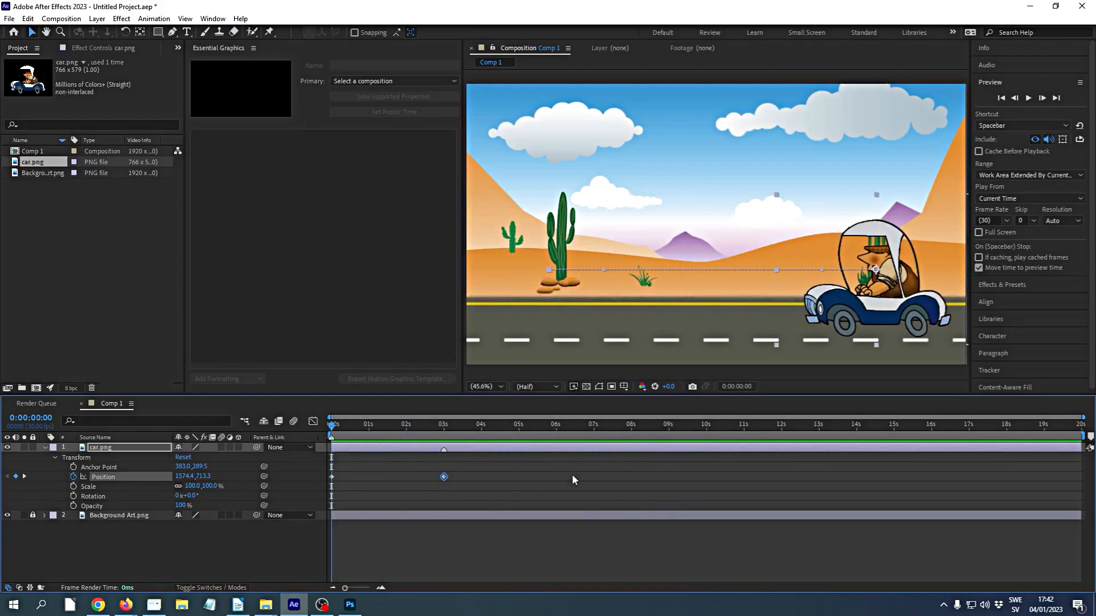
- Play and stop the preview, and jump between the composition's first and last frames
{"action": "left_click", "coordinate": [1029, 98]}
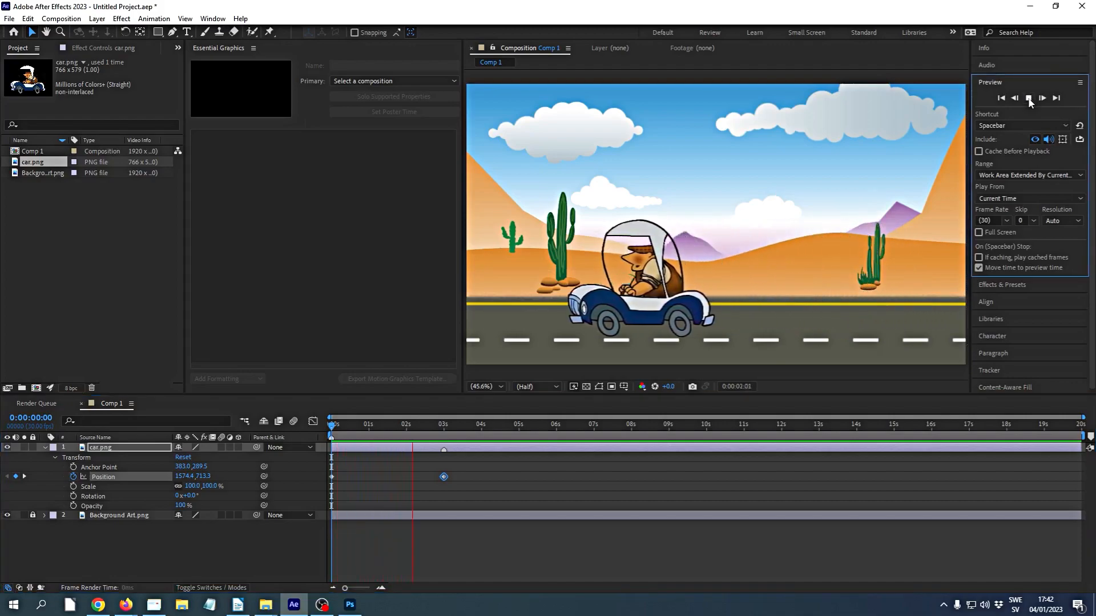
{"action": "left_click", "coordinate": [1029, 99]}
{"action": "left_click", "coordinate": [1001, 99]}
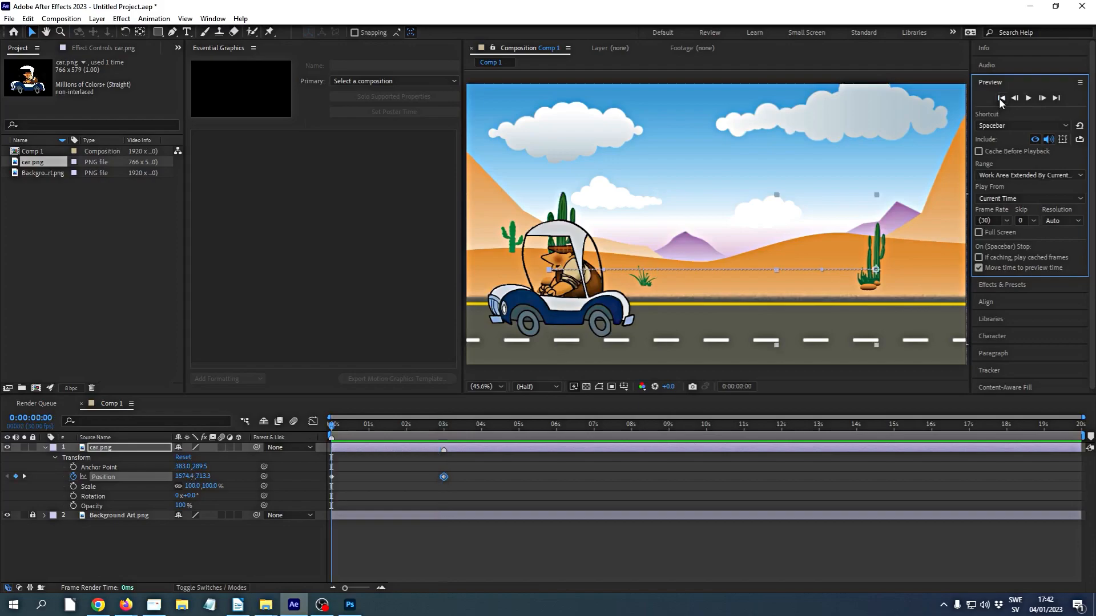
{"action": "left_click", "coordinate": [1056, 97]}
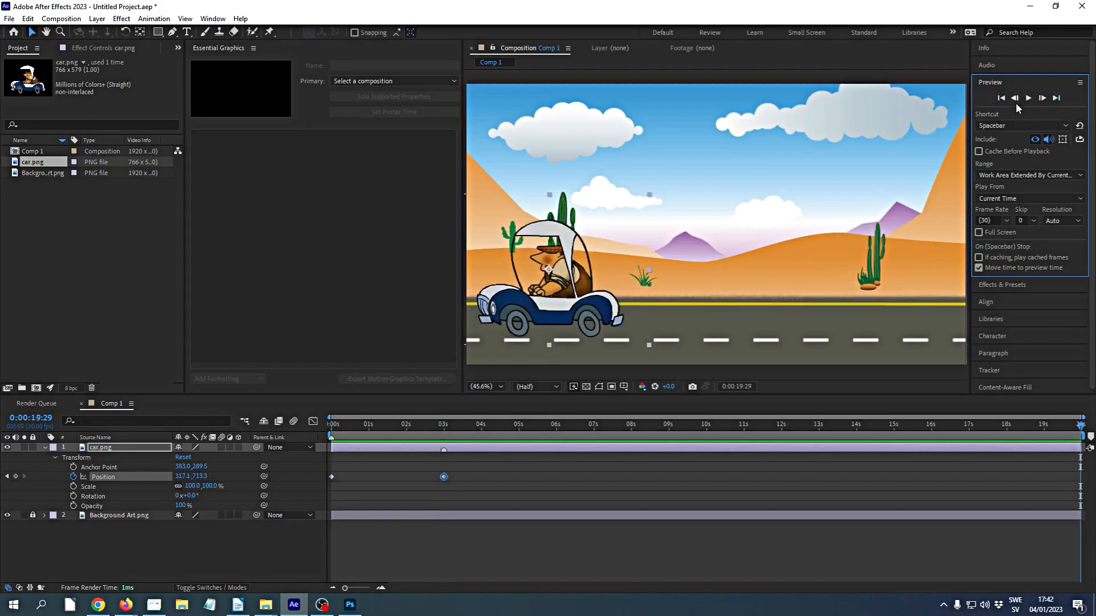
{"action": "left_click", "coordinate": [1000, 99]}
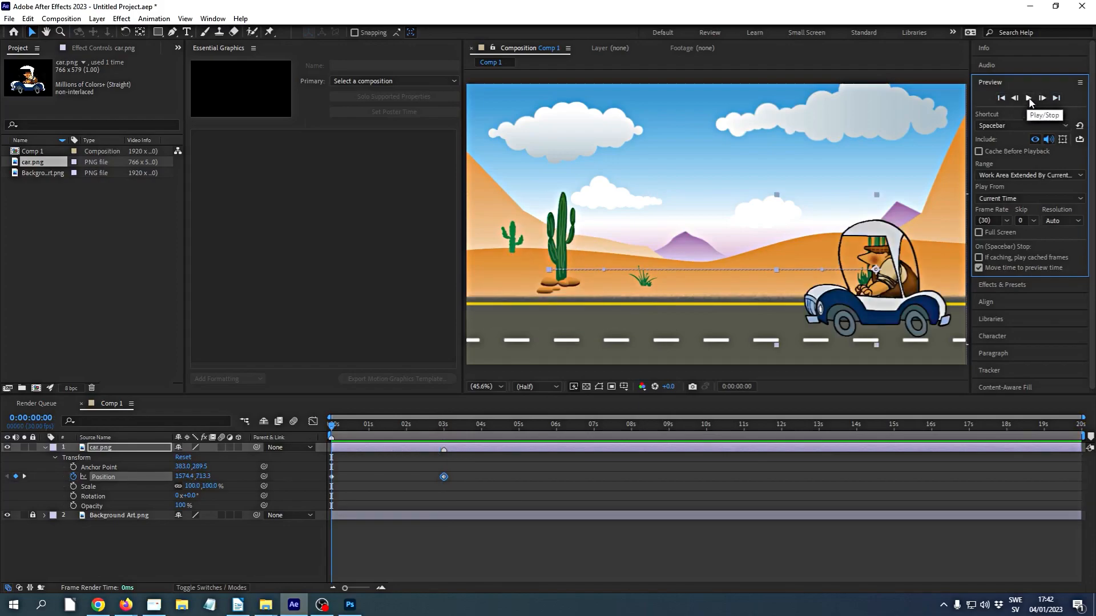
- Step back one frame from the start, and advance through the car animation frame by frame
{"action": "left_click", "coordinate": [1013, 99]}
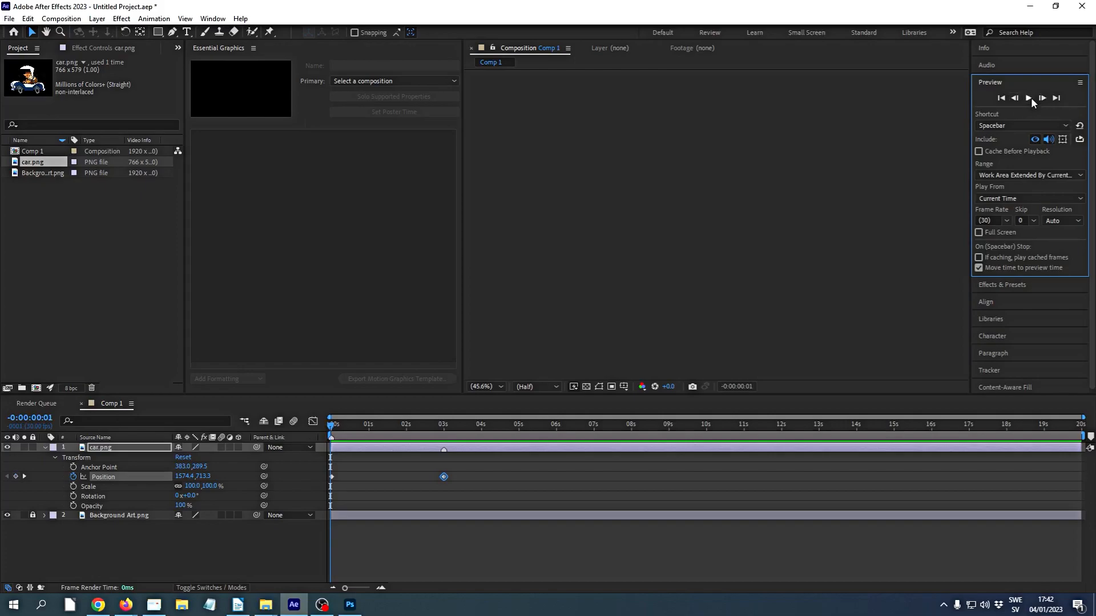
{"action": "left_click", "coordinate": [1042, 98]}
{"action": "left_click", "coordinate": [1043, 97]}
{"action": "left_click", "coordinate": [1042, 99]}
{"action": "left_click", "coordinate": [1043, 98]}
{"action": "left_click", "coordinate": [1042, 98]}
{"action": "left_click", "coordinate": [1041, 98]}
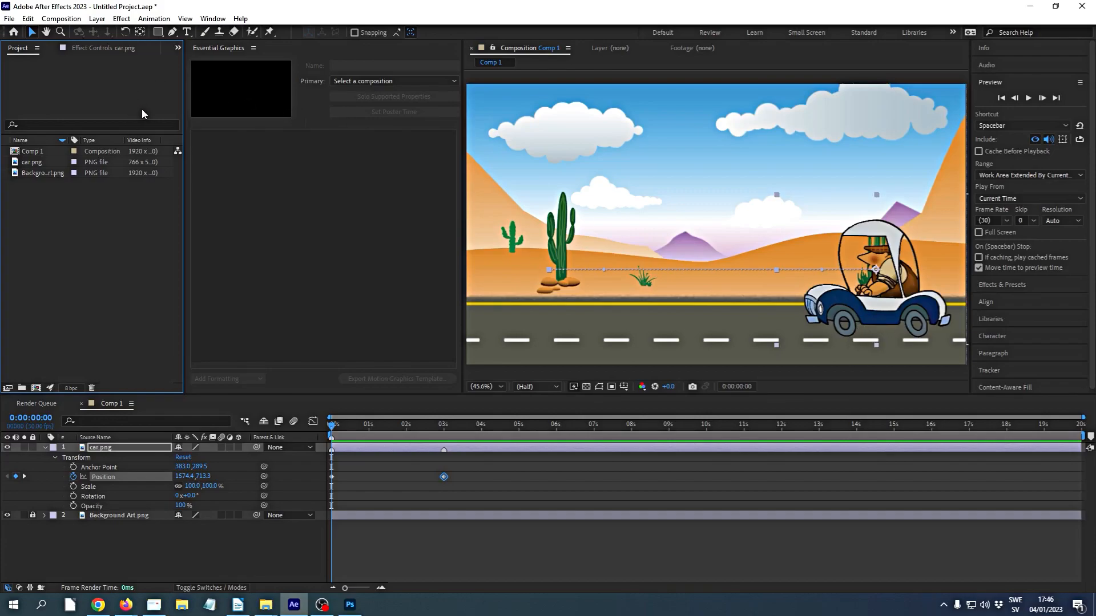
- Import smoke.png from the Tutorial folder into the project as footage
{"action": "right_click", "coordinate": [33, 223]}
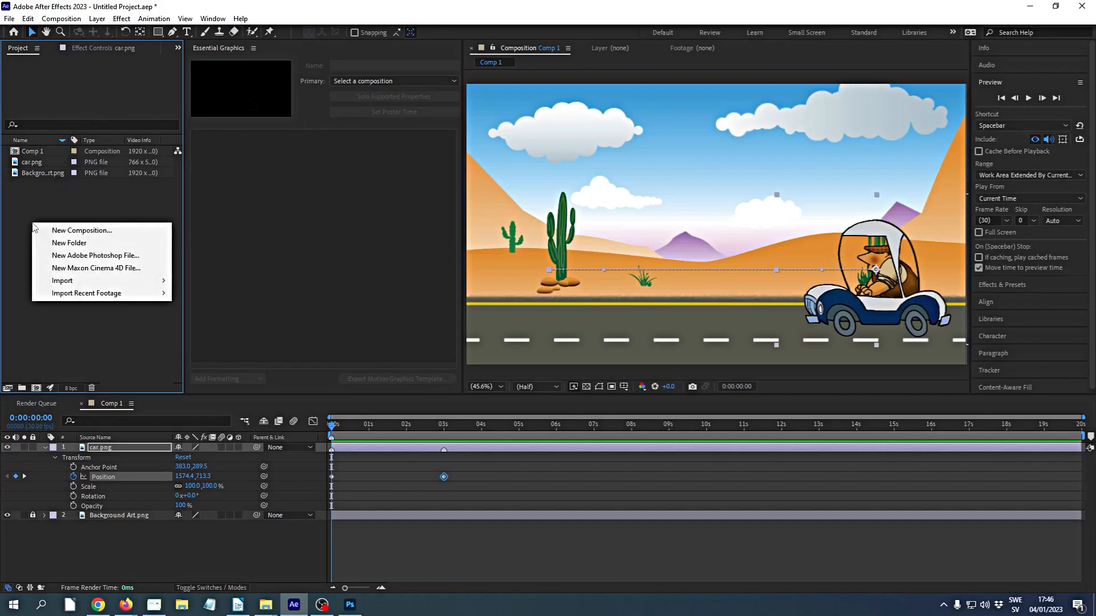
{"action": "mouse_move", "coordinate": [57, 282]}
{"action": "left_click", "coordinate": [192, 281]}
{"action": "left_click", "coordinate": [456, 127]}
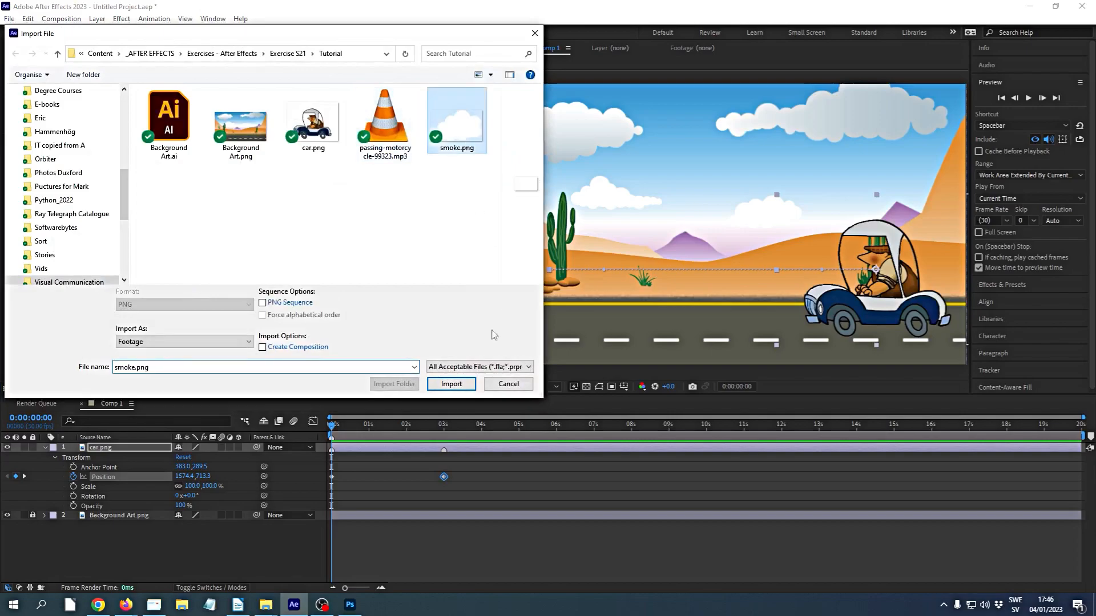
{"action": "left_click", "coordinate": [451, 392]}
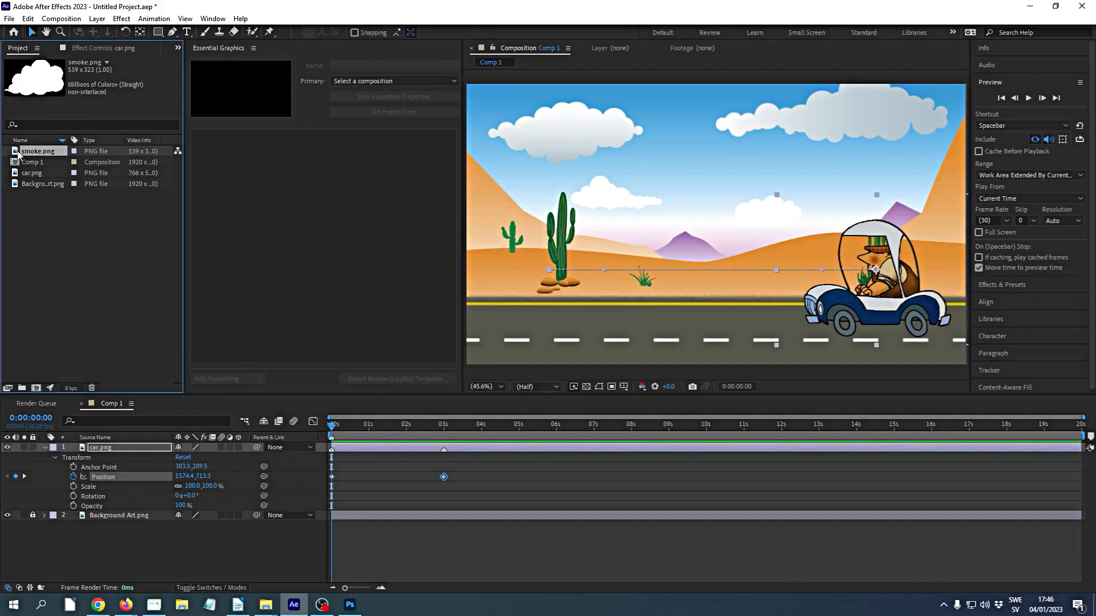
- Add smoke.png as the top layer in the timeline and place the cloud near the middle of the scene, above the road
{"action": "left_click_drag", "start_coordinate": [30, 154], "coordinate": [84, 444]}
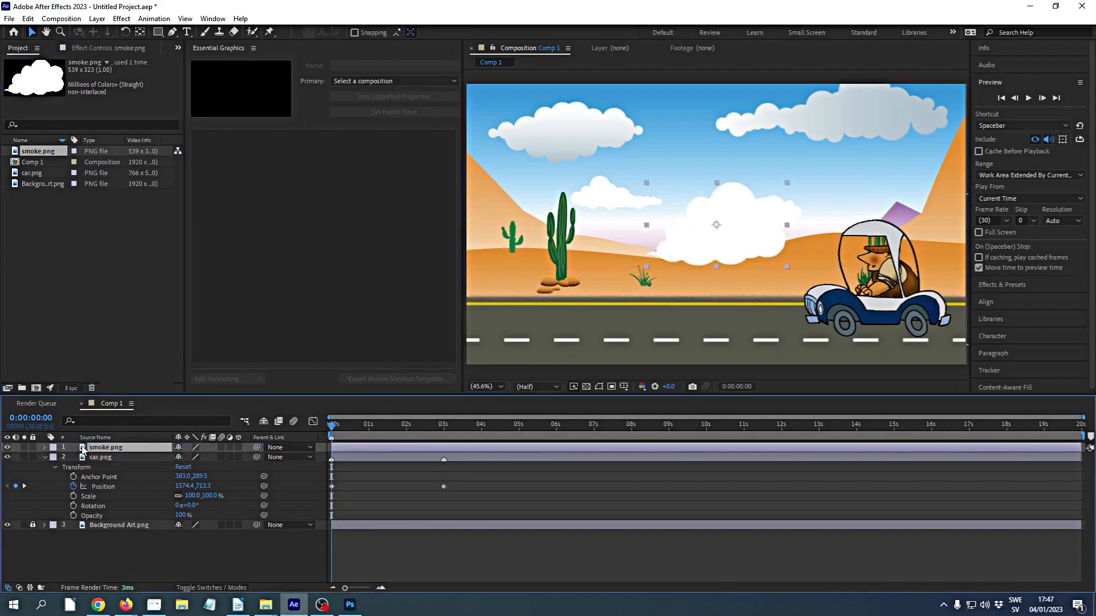
{"action": "left_click_drag", "start_coordinate": [723, 247], "coordinate": [660, 293]}
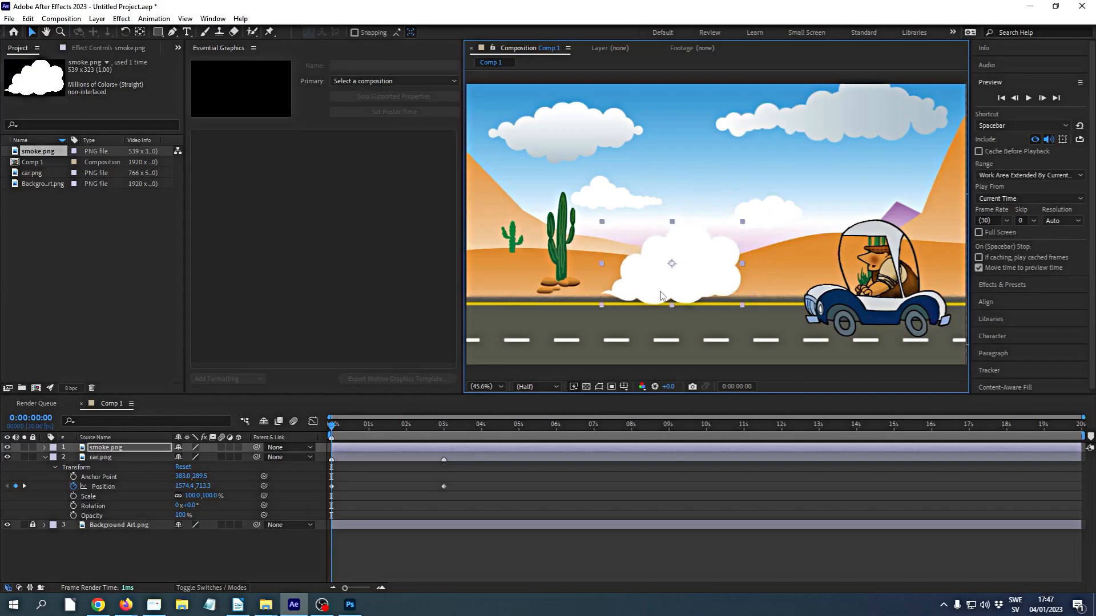
{"action": "left_click_drag", "start_coordinate": [660, 295], "coordinate": [702, 272]}
- Preview the car driving past the static smoke cloud, and return to the composition's first frame
{"action": "key", "text": "space"}
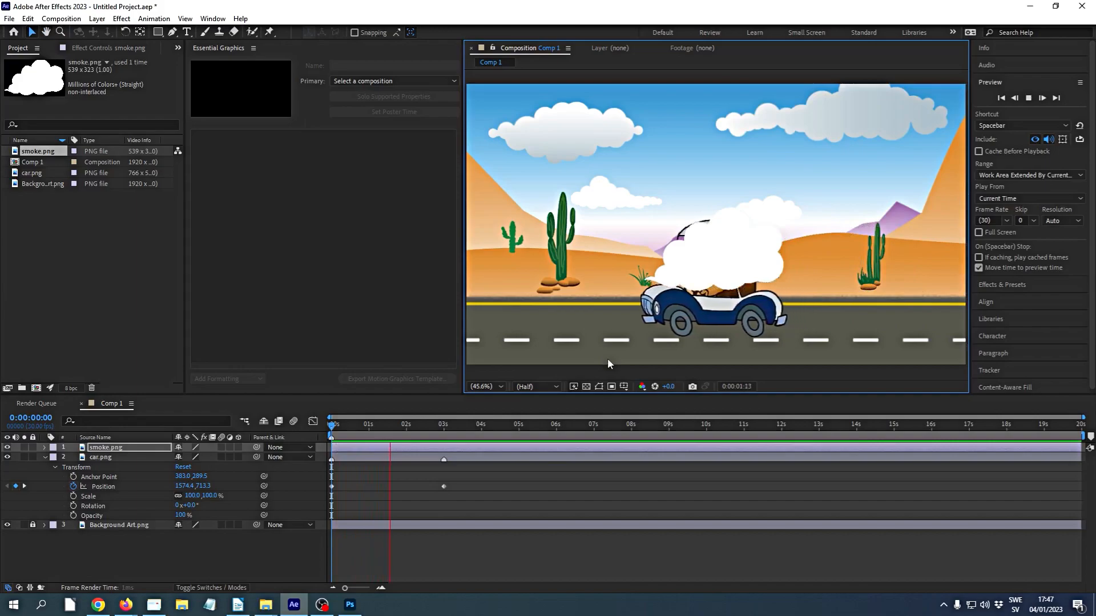
{"action": "key", "text": "space"}
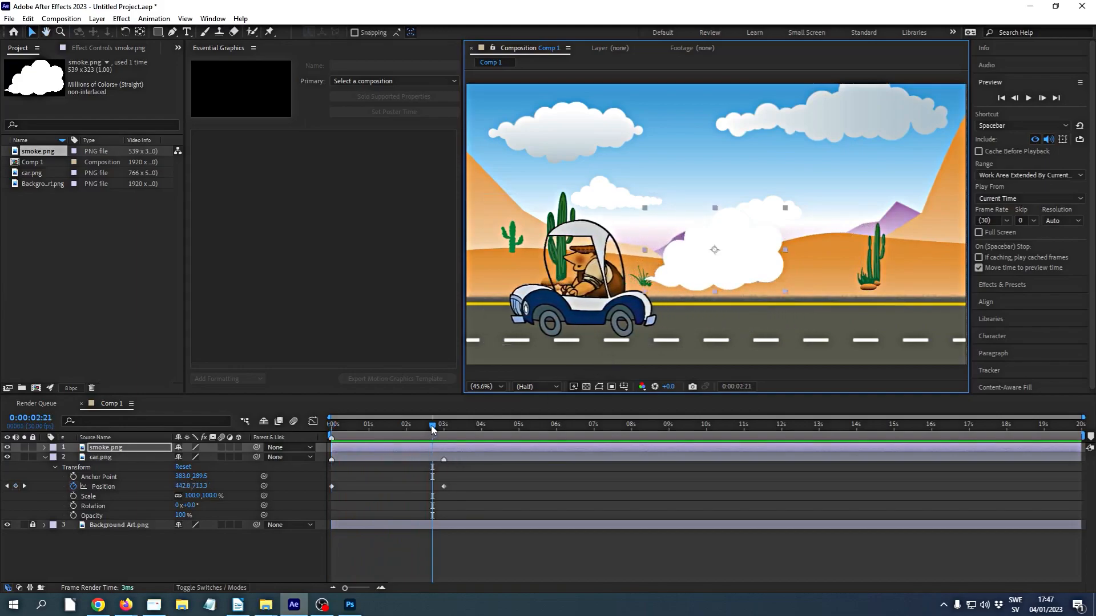
{"action": "key", "text": "Home"}
{"action": "left_click_drag", "start_coordinate": [777, 194], "coordinate": [938, 340]}
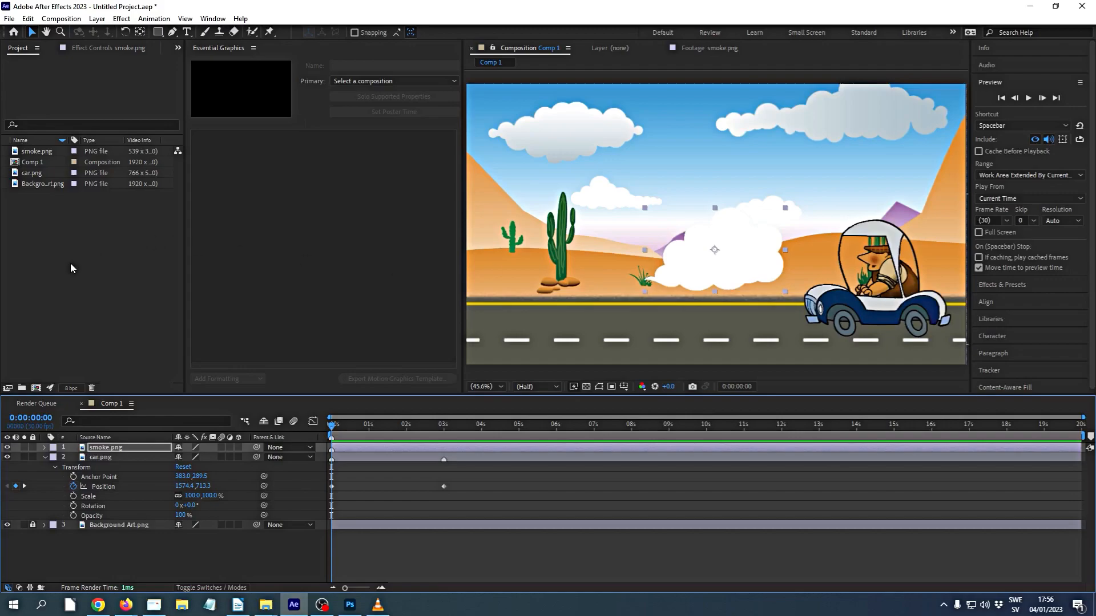
- Create a new composition from smoke.png and move its layer's anchor point to the tip of the cloud's tail
{"action": "right_click", "coordinate": [28, 156]}
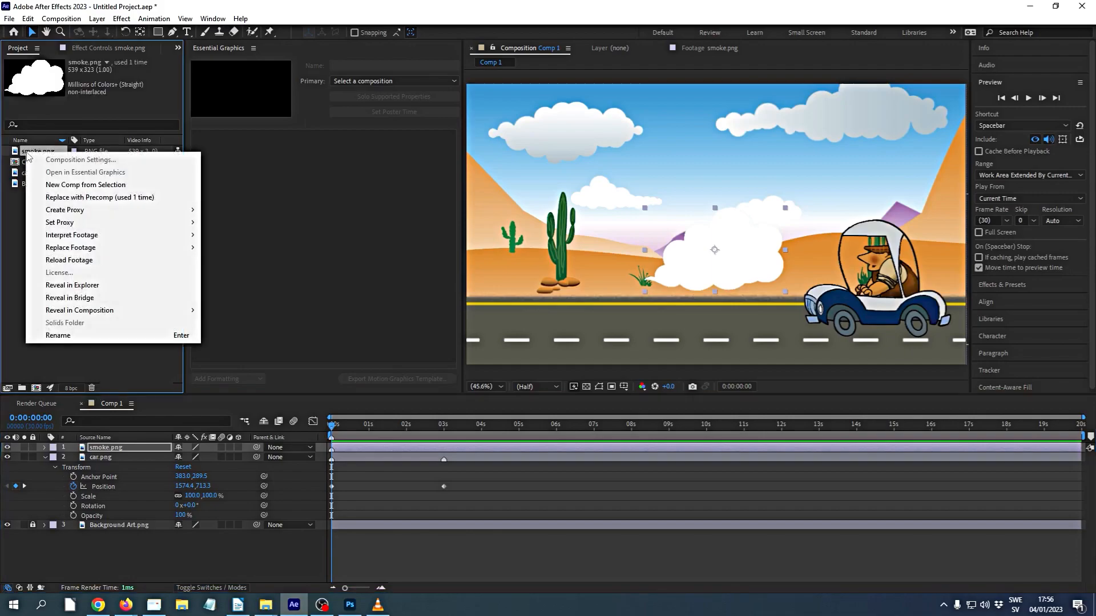
{"action": "left_click", "coordinate": [61, 184]}
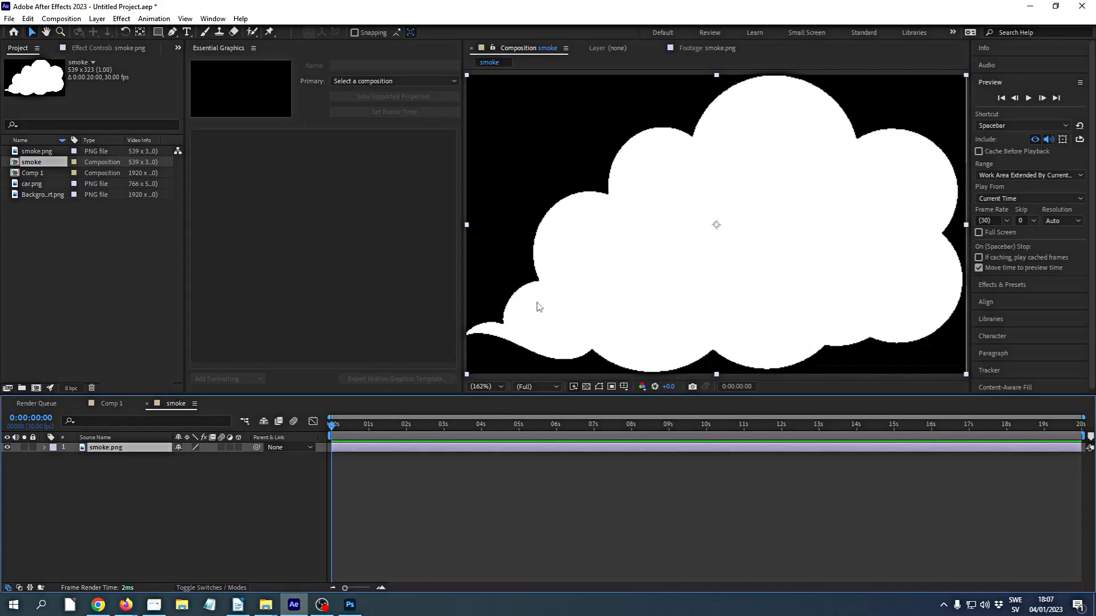
{"action": "left_click", "coordinate": [139, 32]}
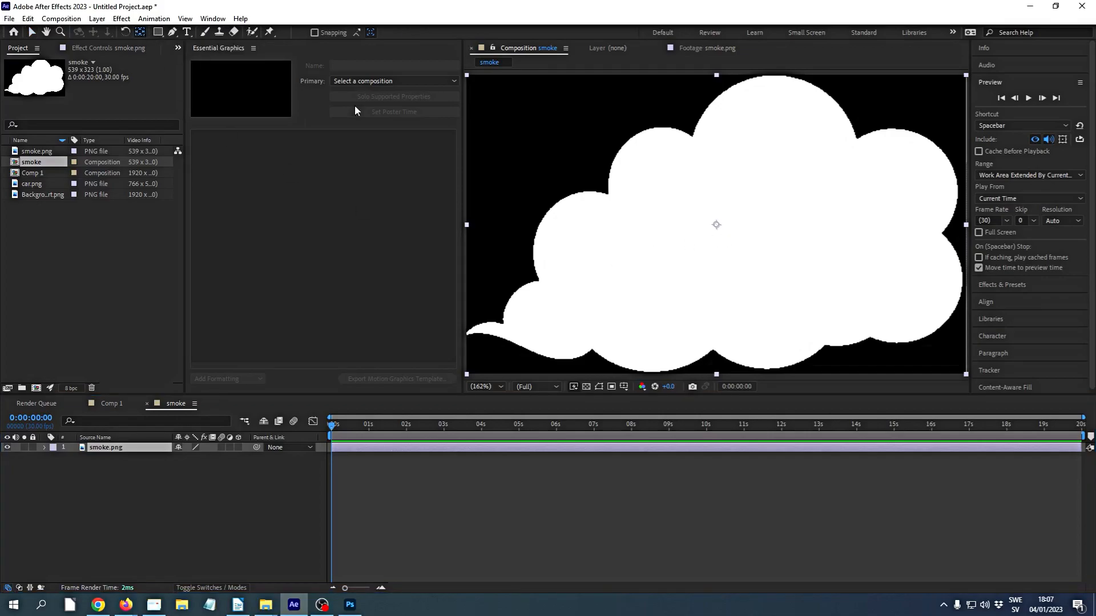
{"action": "left_click_drag", "start_coordinate": [718, 233], "coordinate": [465, 338]}
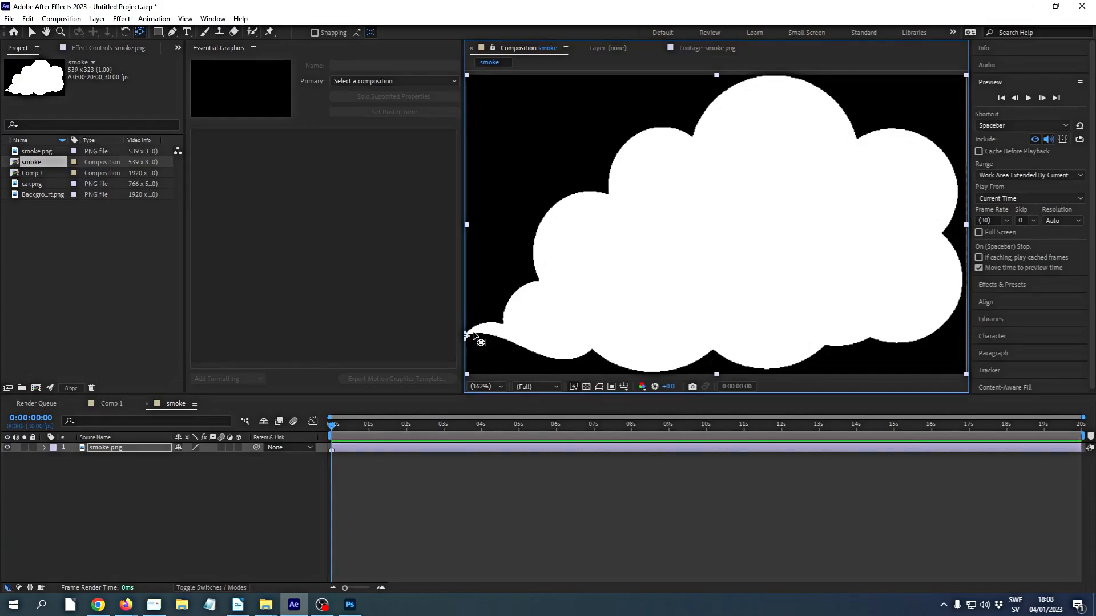
- Add a Scale keyframe of 10% to the smoke.png layer at 0 seconds
{"action": "left_click", "coordinate": [44, 448]}
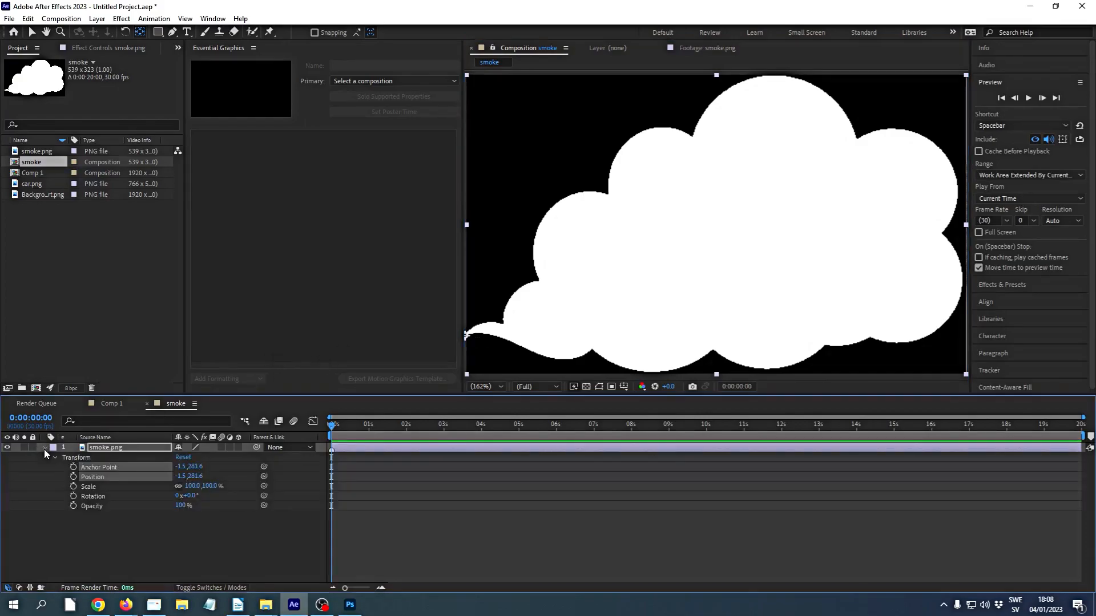
{"action": "left_click", "coordinate": [91, 488]}
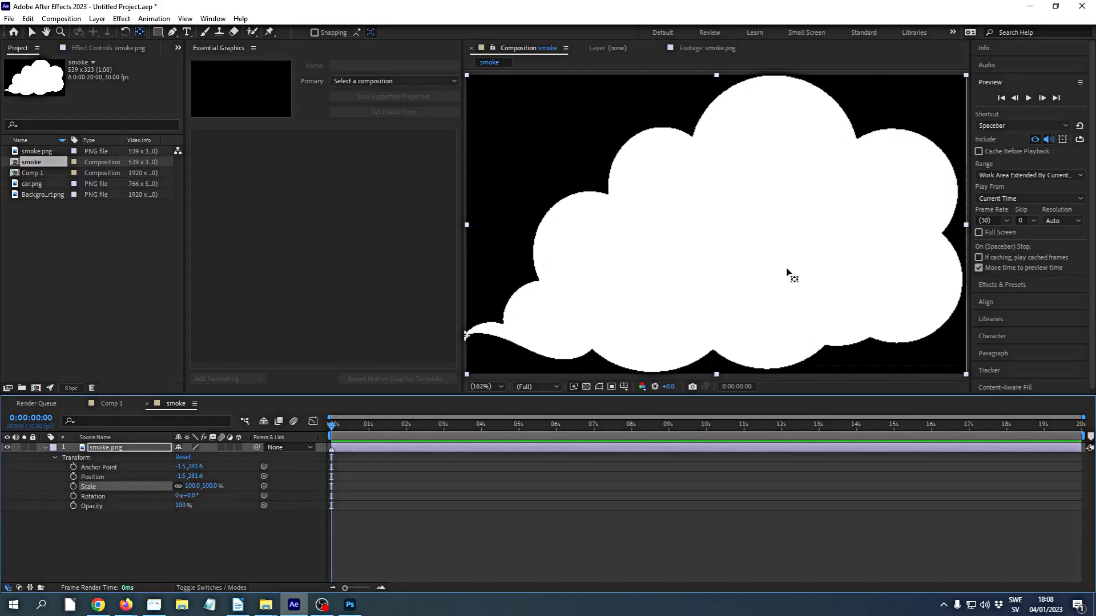
{"action": "left_click", "coordinate": [73, 486]}
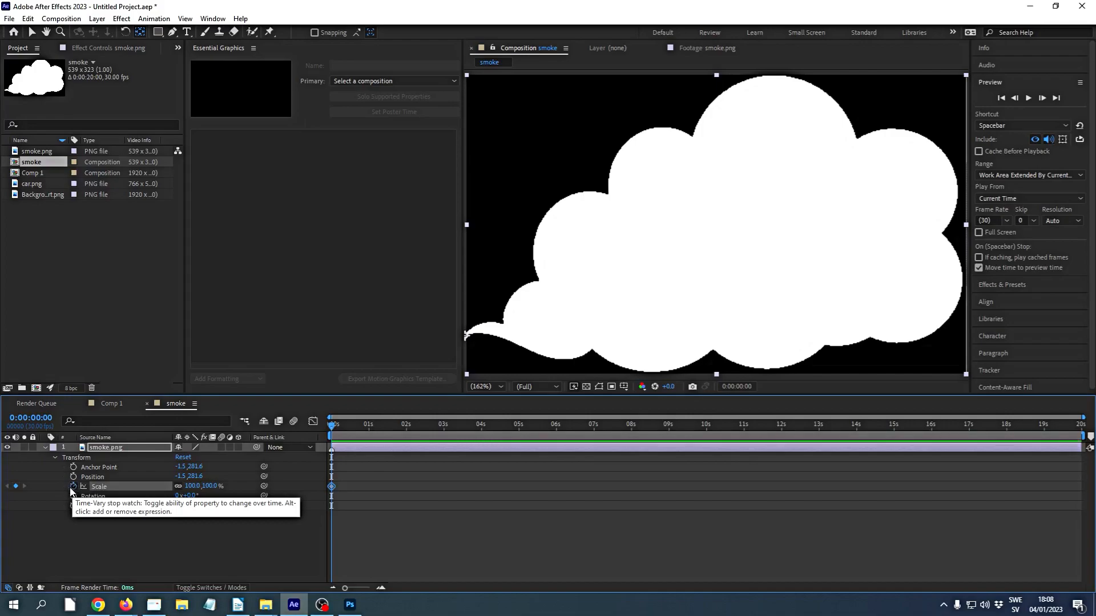
{"action": "left_click", "coordinate": [193, 487]}
{"action": "type", "text": "10"}
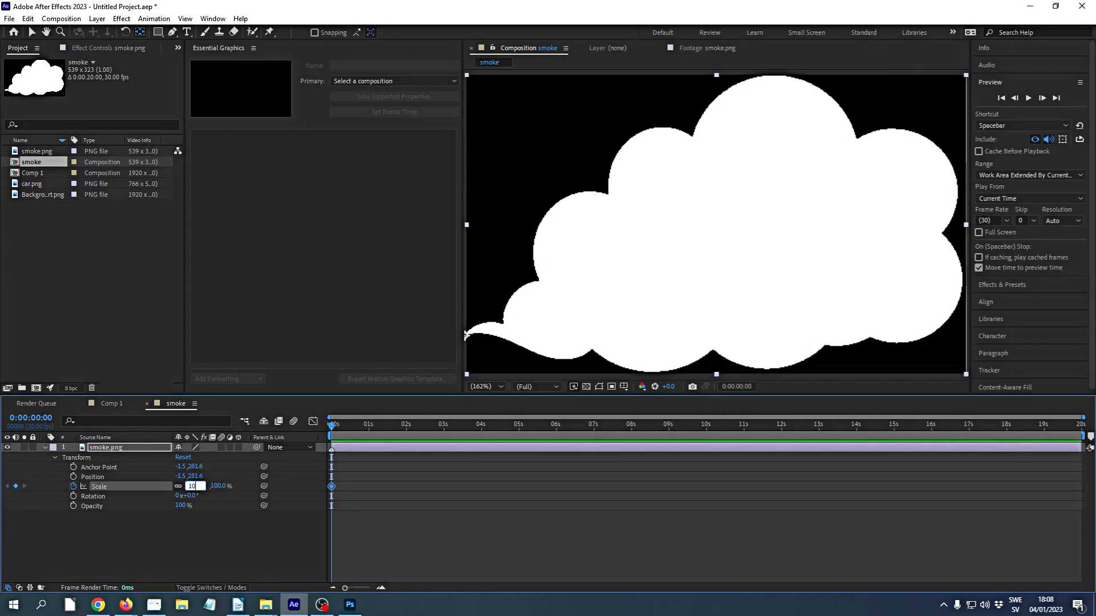
{"action": "key", "text": "Return"}
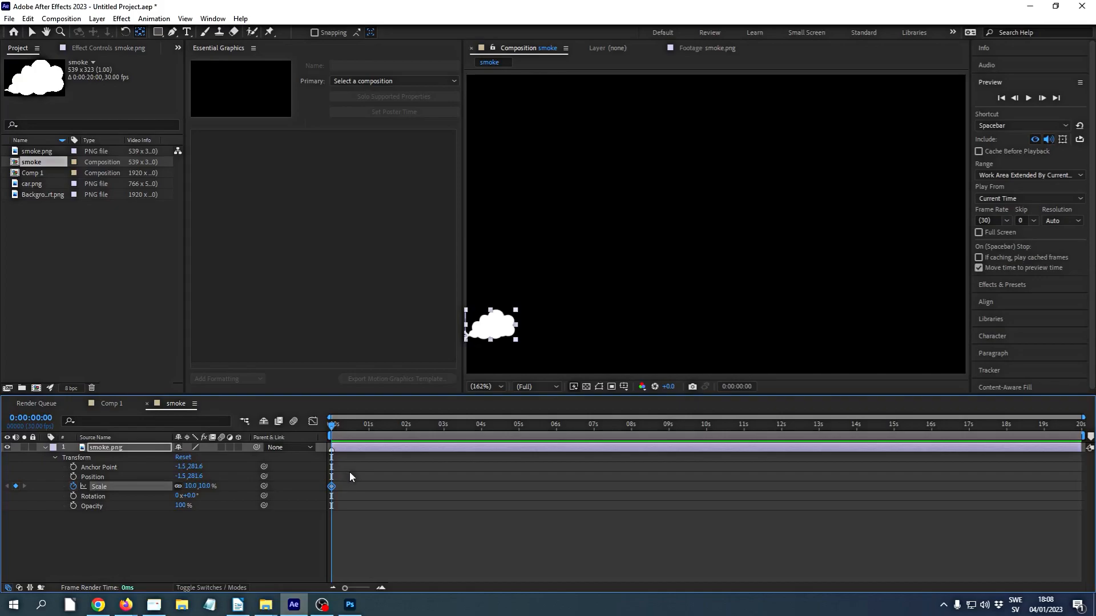
- Add a second Scale keyframe of 100% to the smoke.png layer at 2 seconds
{"action": "left_click_drag", "start_coordinate": [334, 432], "coordinate": [409, 432]}
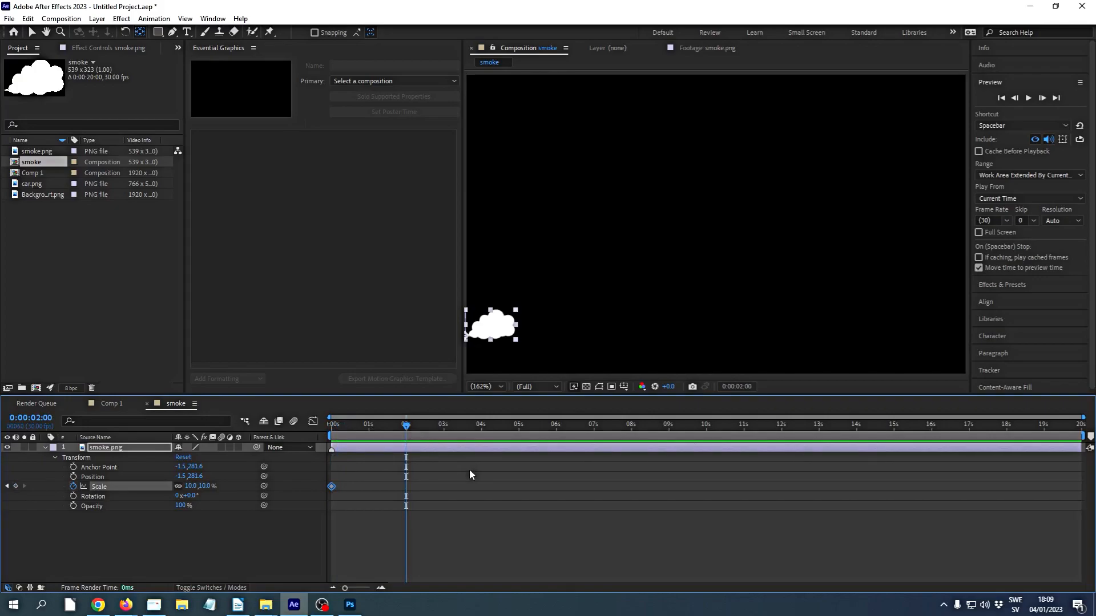
{"action": "left_click", "coordinate": [16, 486]}
{"action": "left_click", "coordinate": [204, 487]}
{"action": "type", "text": "100"}
{"action": "key", "text": "Return"}
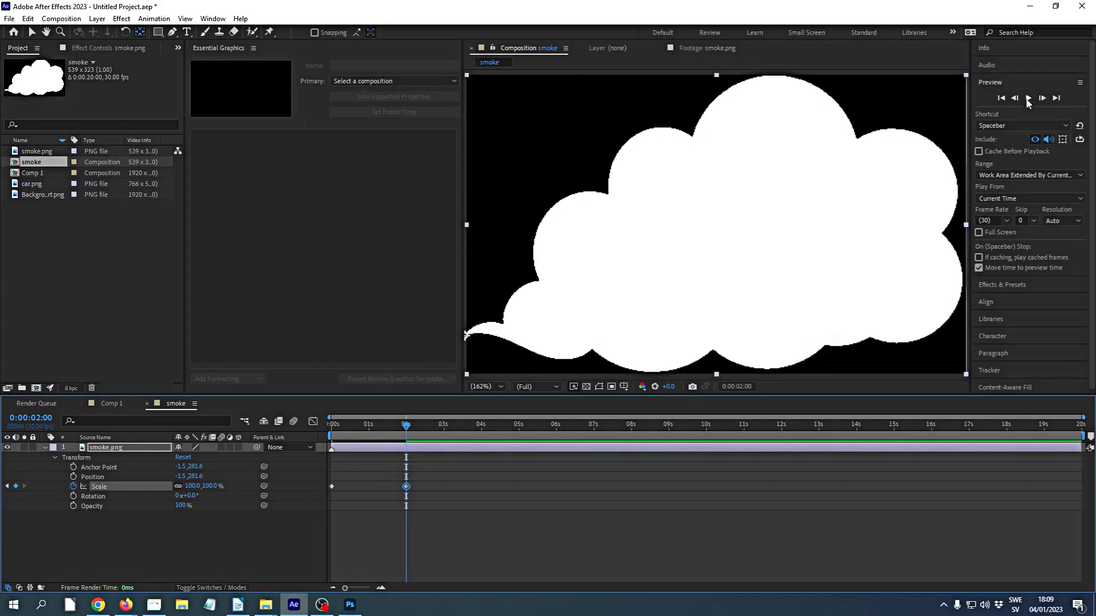
- Preview the smoke cloud's growth from the first frame, replaying and pausing it to check the scale animation
{"action": "left_click", "coordinate": [1000, 98]}
{"action": "left_click", "coordinate": [1028, 98]}
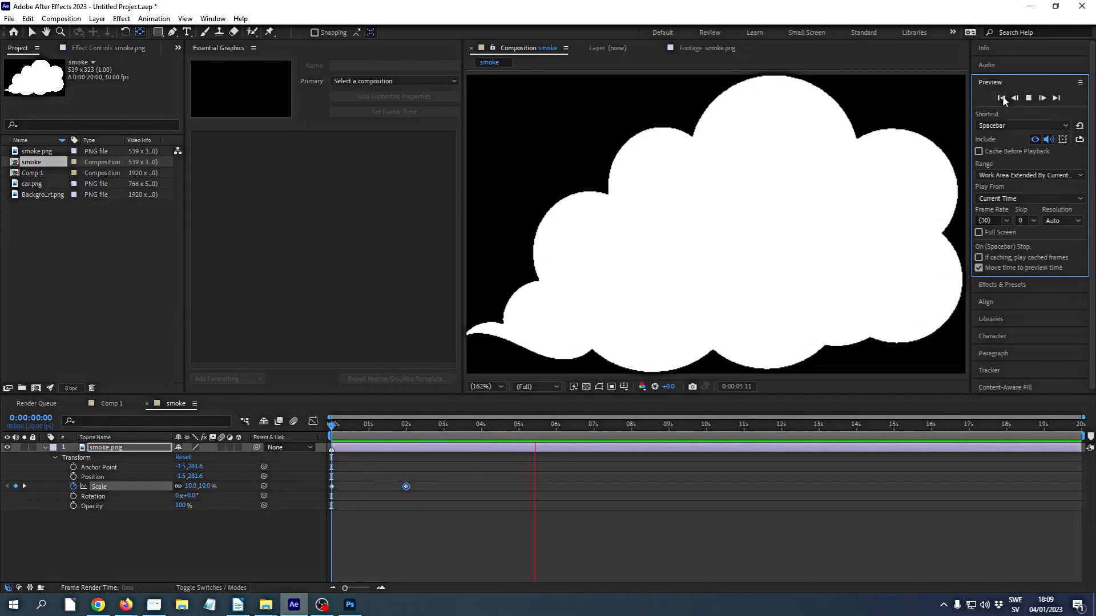
{"action": "left_click", "coordinate": [1001, 99]}
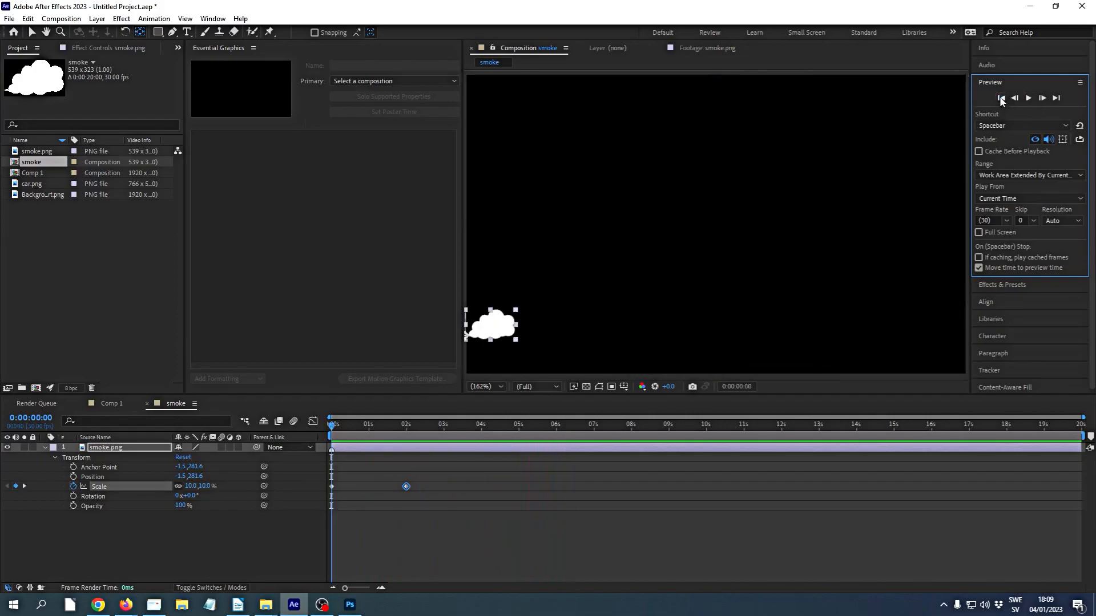
{"action": "left_click", "coordinate": [1029, 98]}
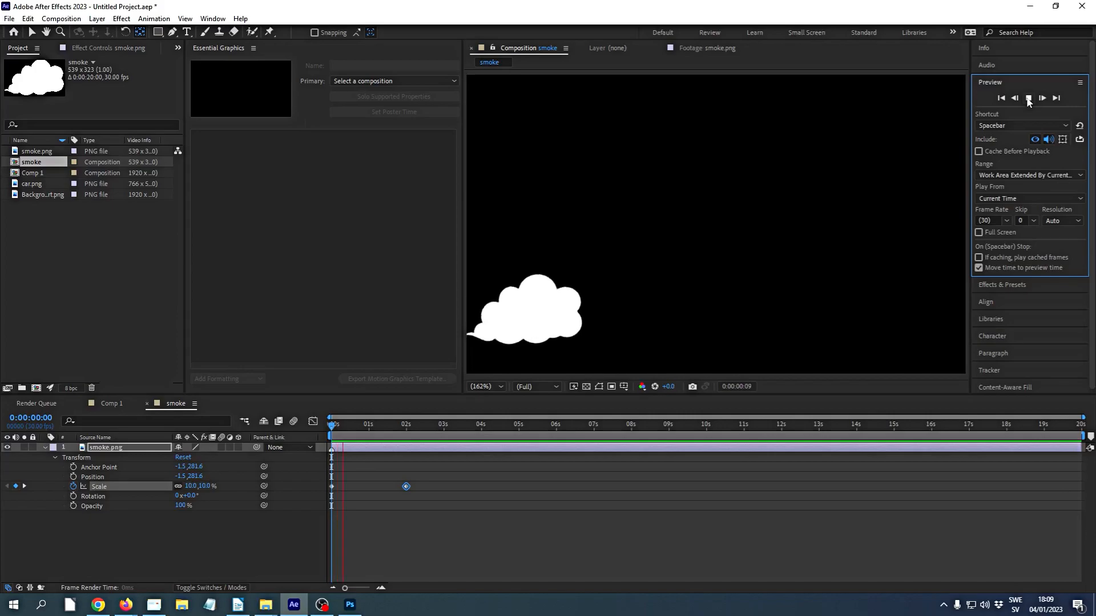
{"action": "left_click", "coordinate": [1029, 98]}
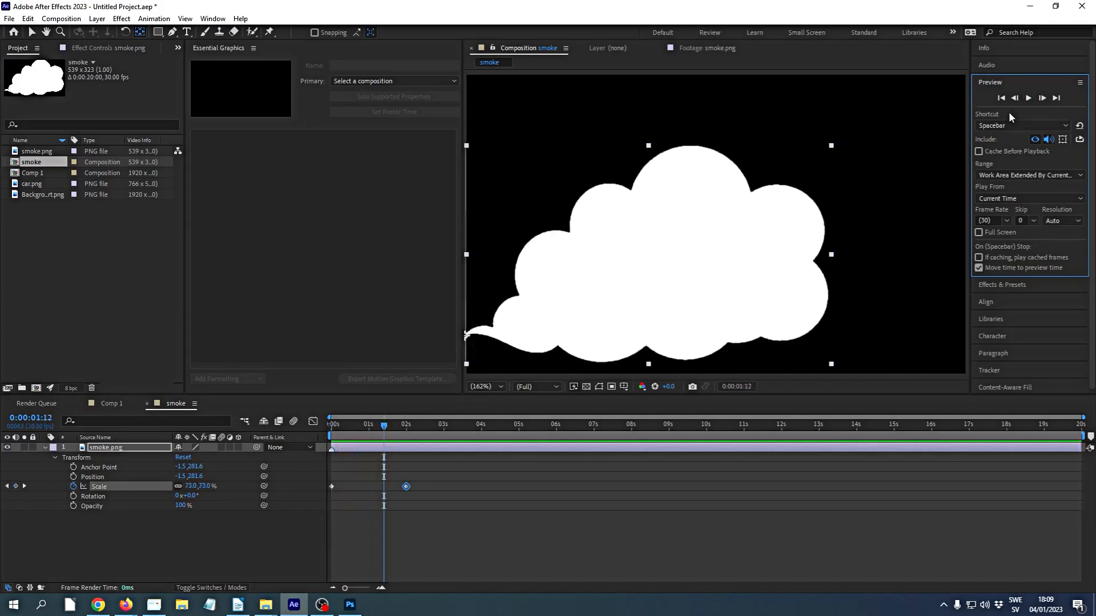
{"action": "left_click", "coordinate": [1029, 98]}
{"action": "left_click", "coordinate": [1029, 98]}
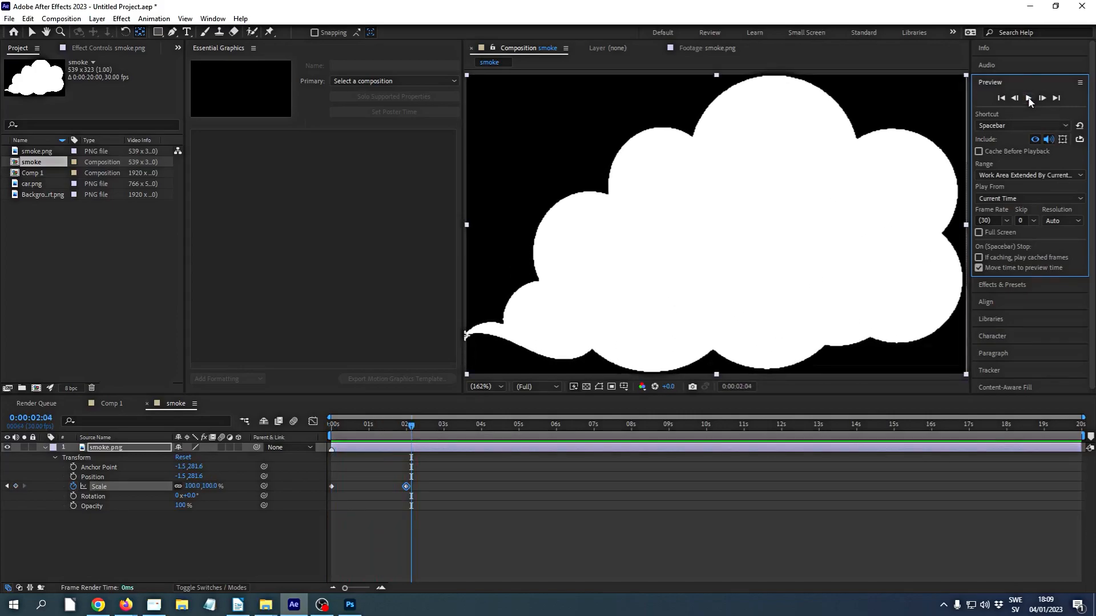
- Add an Opacity keyframe at 100% to the smoke.png layer on the composition's first frame
{"action": "left_click_drag", "start_coordinate": [411, 425], "coordinate": [278, 443]}
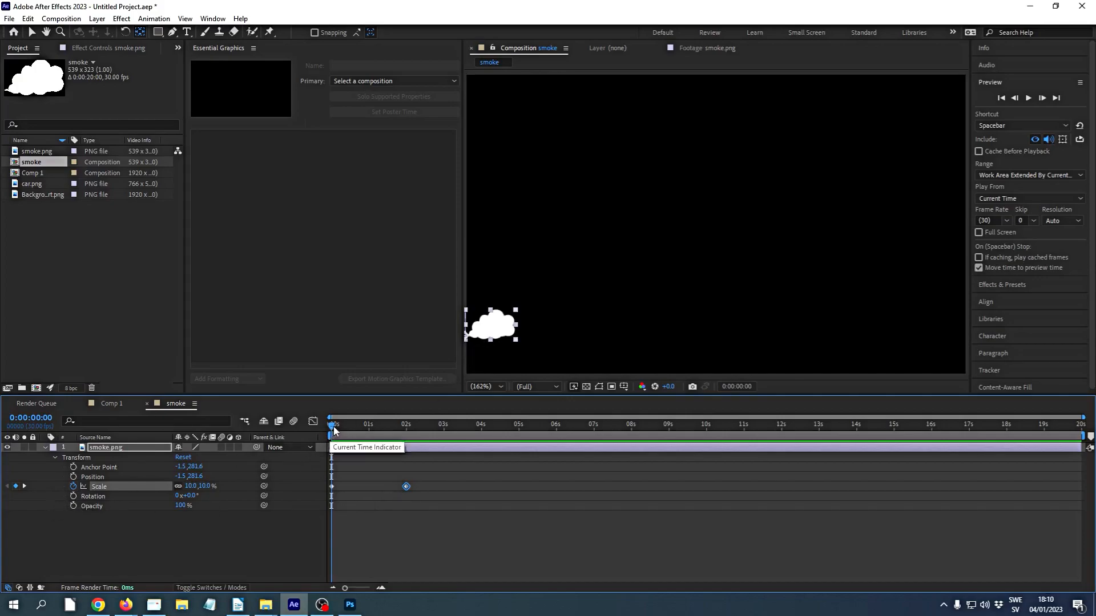
{"action": "left_click", "coordinate": [74, 506]}
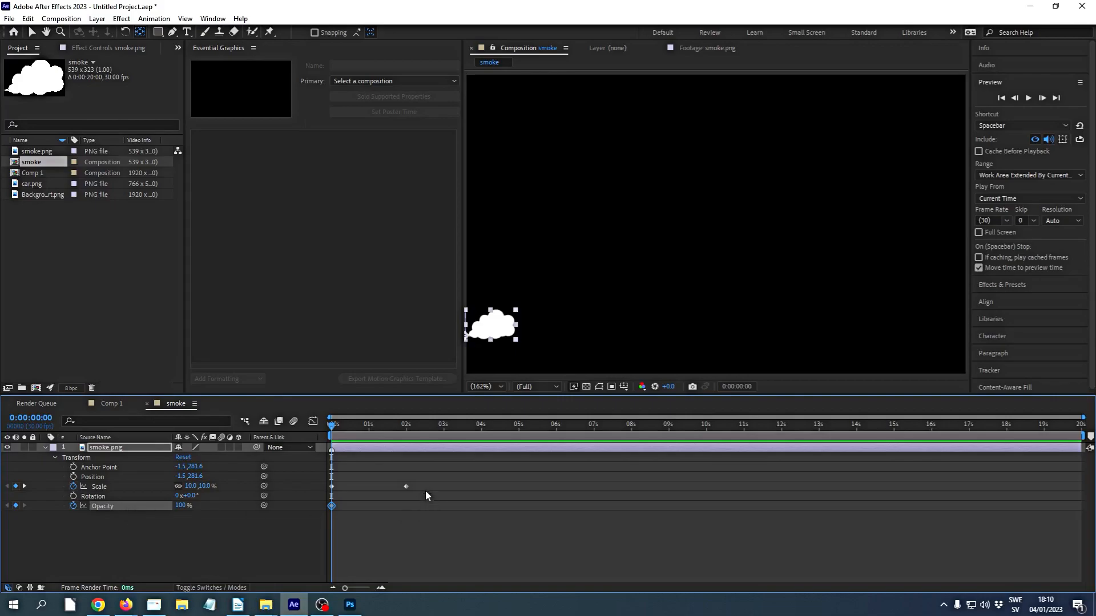
{"action": "mouse_move", "coordinate": [405, 488]}
{"action": "left_click_drag", "start_coordinate": [332, 427], "coordinate": [298, 440]}
{"action": "mouse_move", "coordinate": [408, 487]}
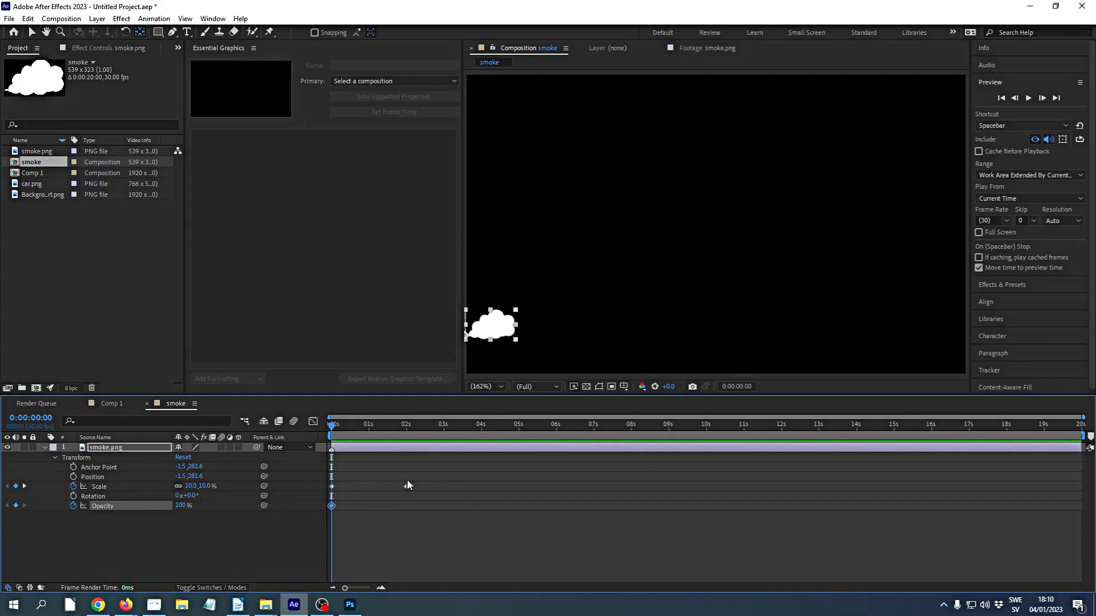
- Add an Opacity keyframe of 10% at 2 seconds, aligned with the layer's second Scale keyframe
{"action": "left_click", "coordinate": [25, 486]}
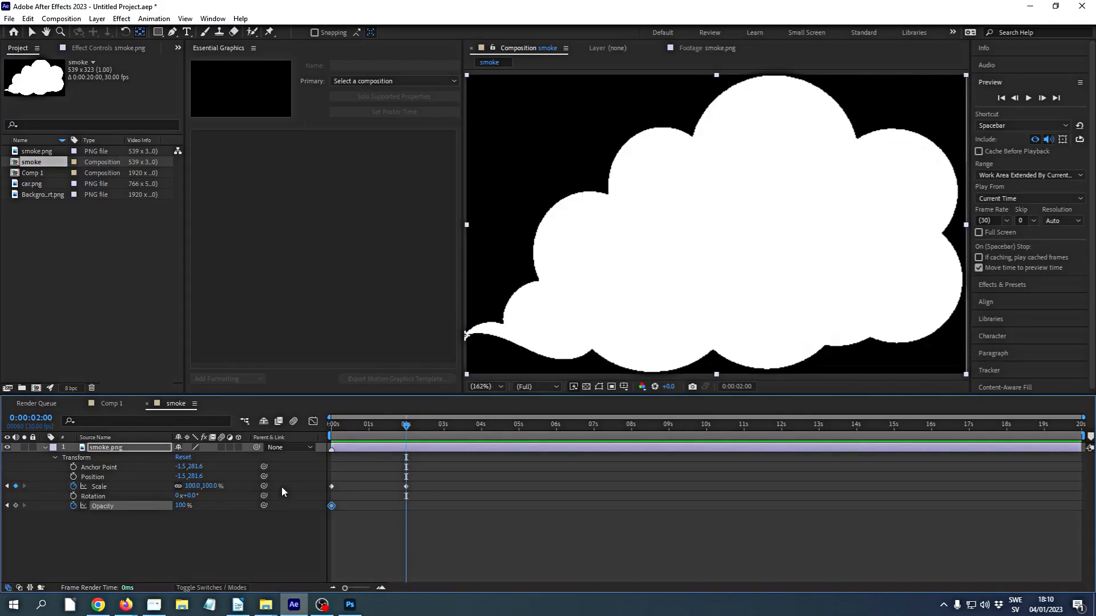
{"action": "left_click", "coordinate": [16, 506]}
{"action": "left_click", "coordinate": [180, 505]}
{"action": "type", "text": "10"}
{"action": "key", "text": "Return"}
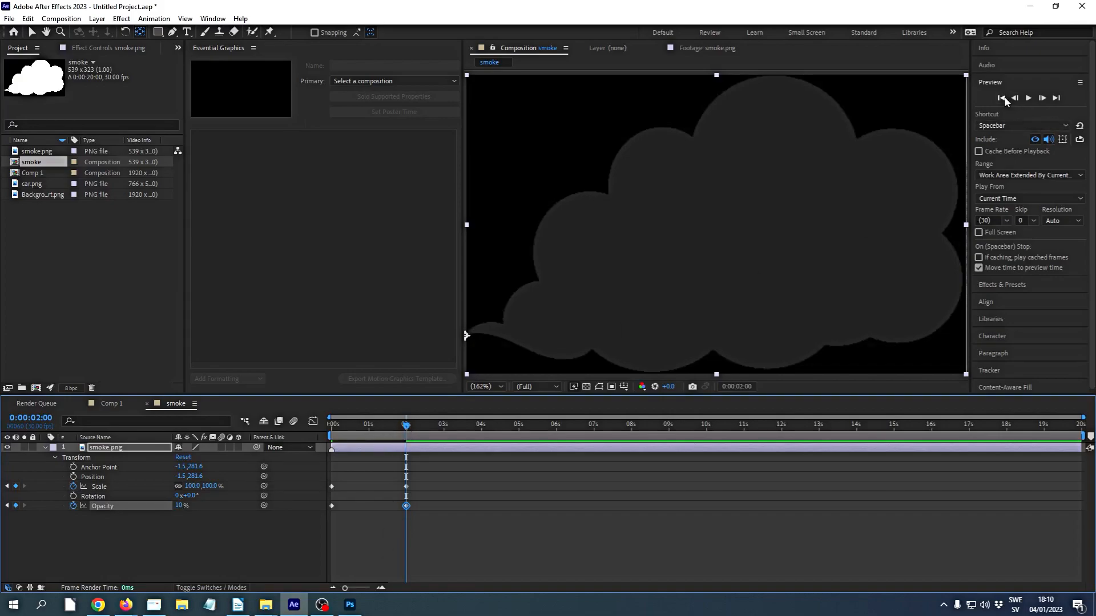
- Preview the smoke cloud growing and fading from the first frame of the smoke composition
{"action": "left_click", "coordinate": [1001, 98]}
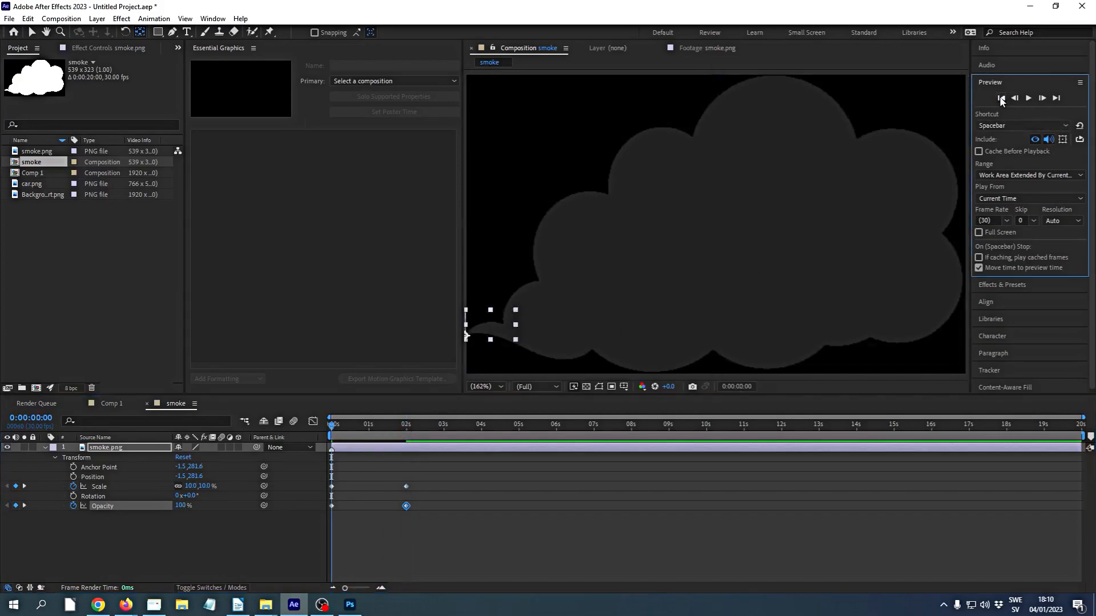
{"action": "left_click", "coordinate": [1028, 98]}
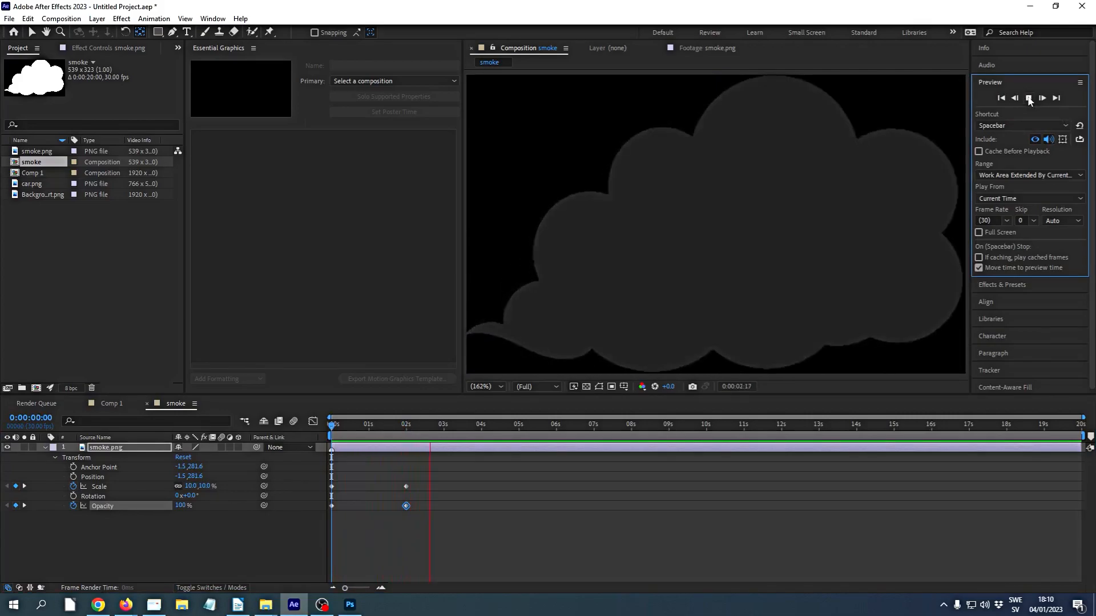
{"action": "left_click", "coordinate": [1029, 98]}
{"action": "left_click", "coordinate": [1028, 99]}
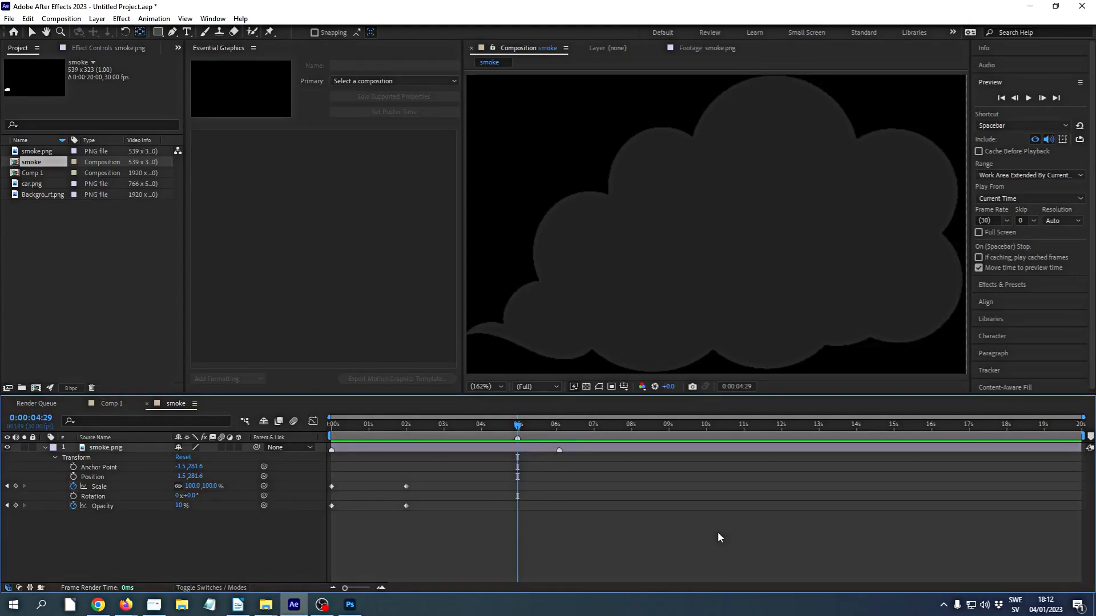
- Replace the smoke.png layer in Comp 1 with the animated smoke composition, placed as the top layer
{"action": "double_click", "coordinate": [32, 176]}
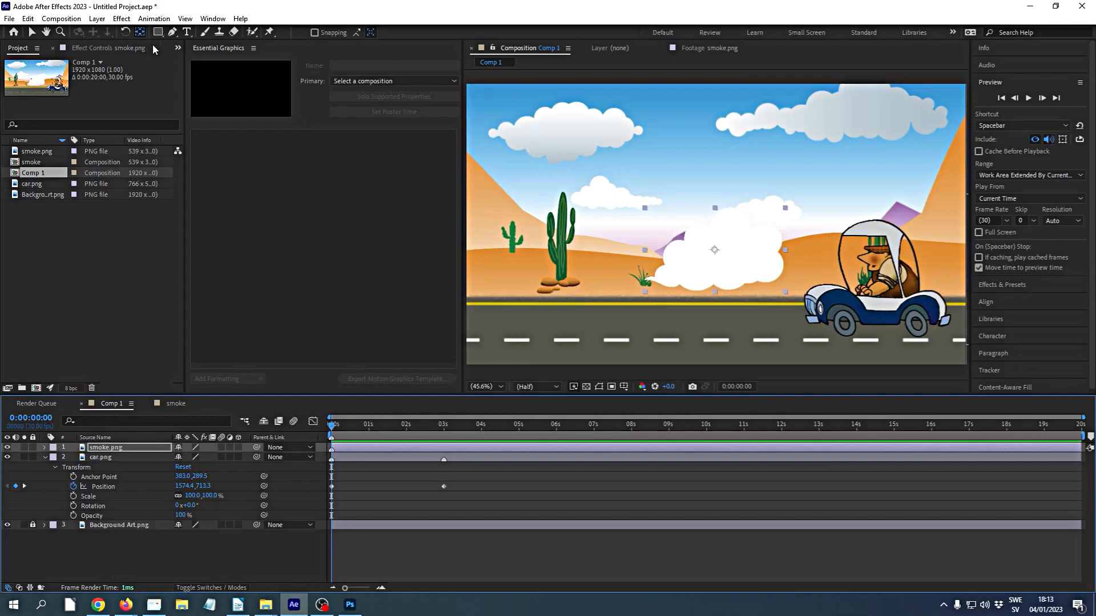
{"action": "left_click", "coordinate": [32, 33]}
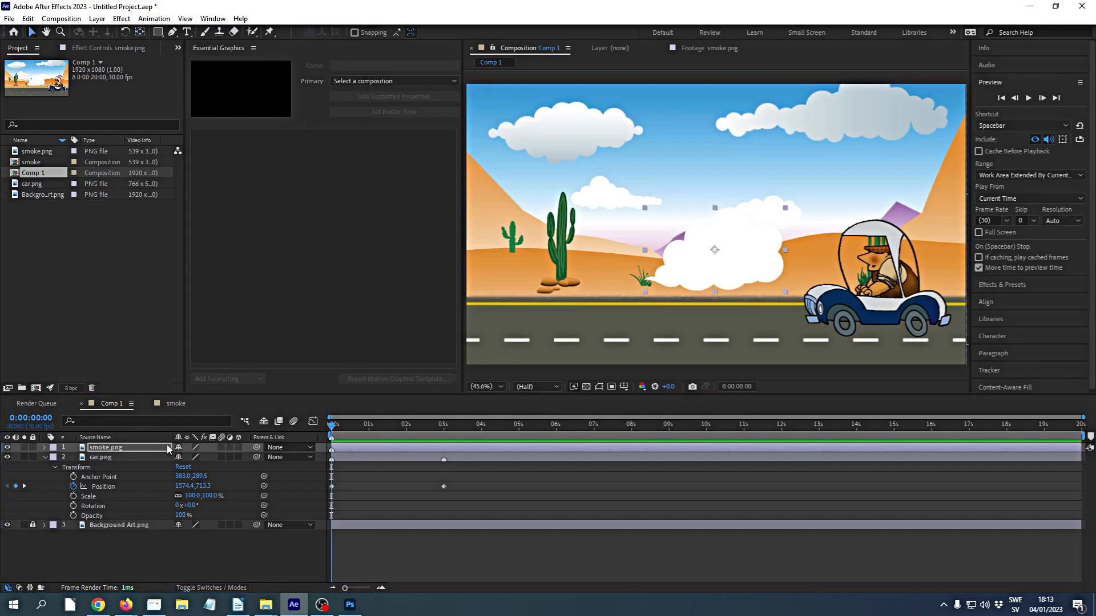
{"action": "left_click", "coordinate": [120, 447]}
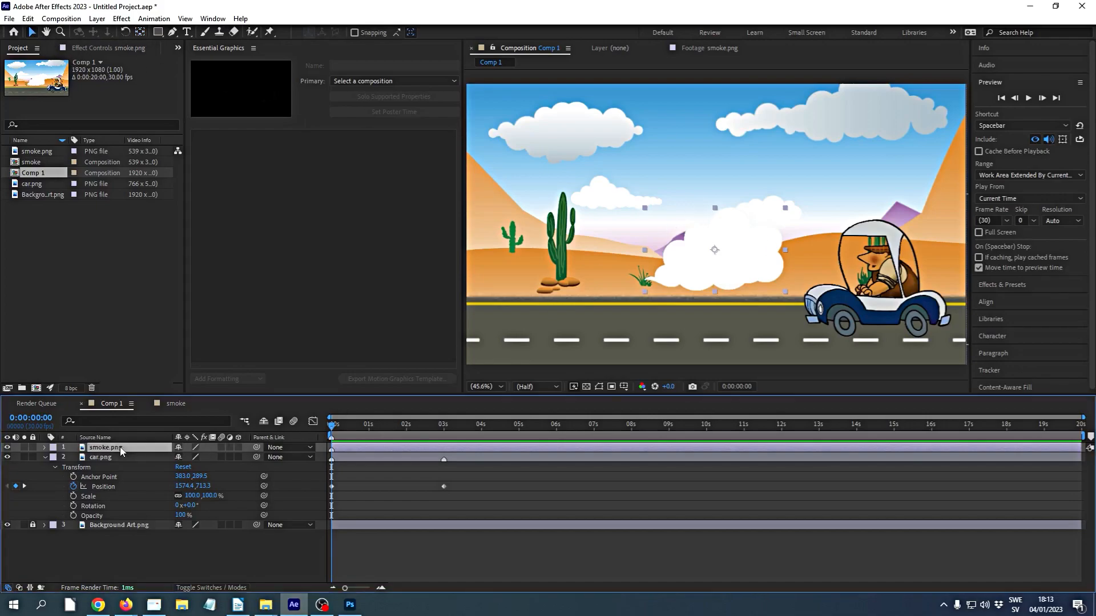
{"action": "key", "text": "Delete"}
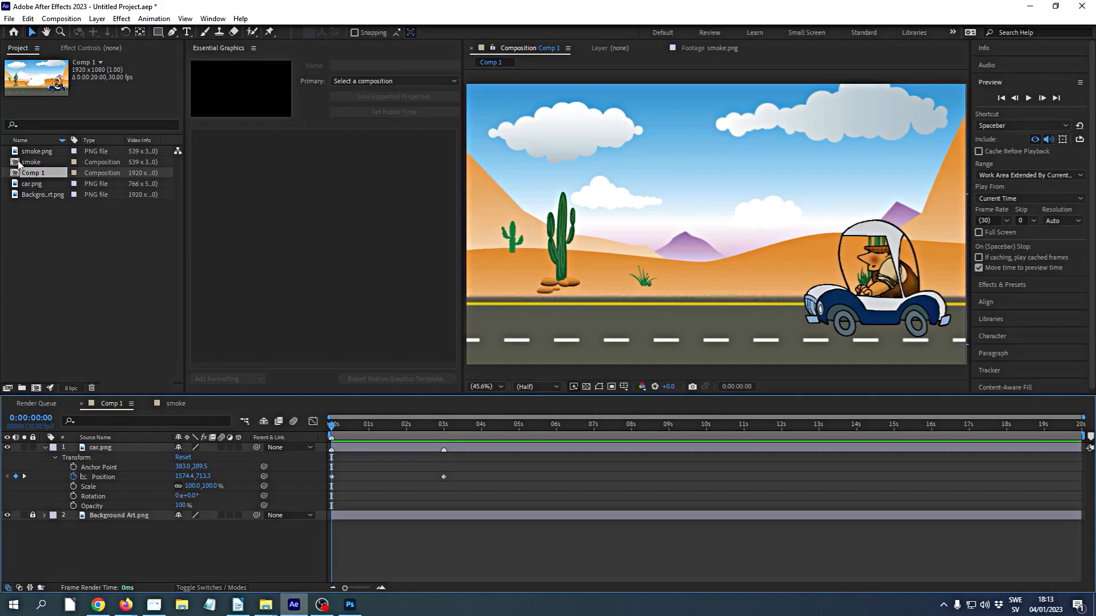
{"action": "left_click_drag", "start_coordinate": [19, 165], "coordinate": [85, 445]}
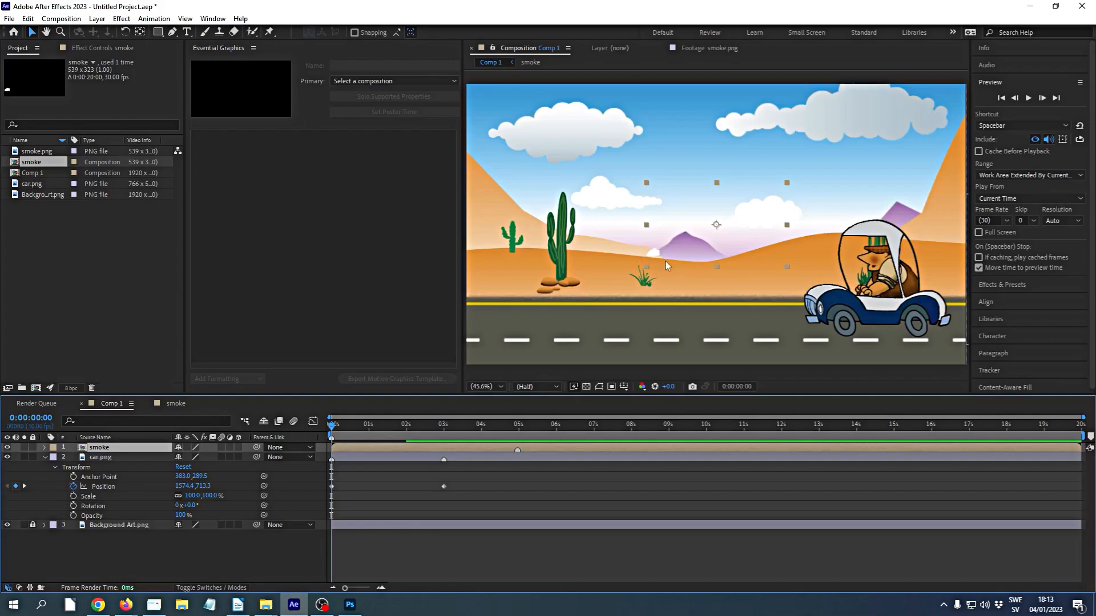
- Preview Comp 1 with the animated smoke and the moving car, and return to the first frame
{"action": "left_click", "coordinate": [1029, 99]}
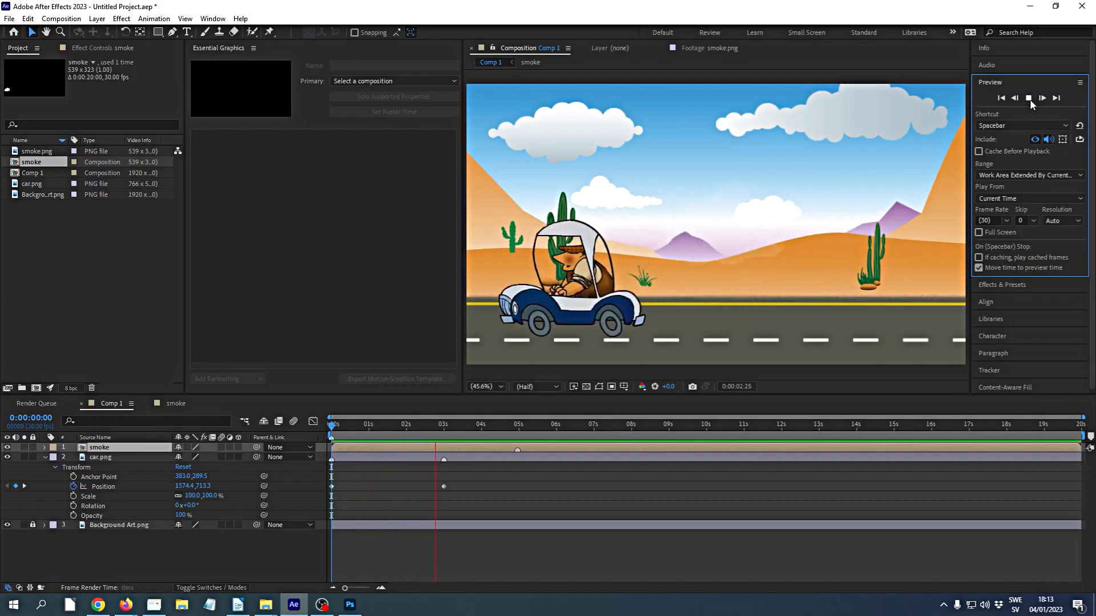
{"action": "key", "text": "space"}
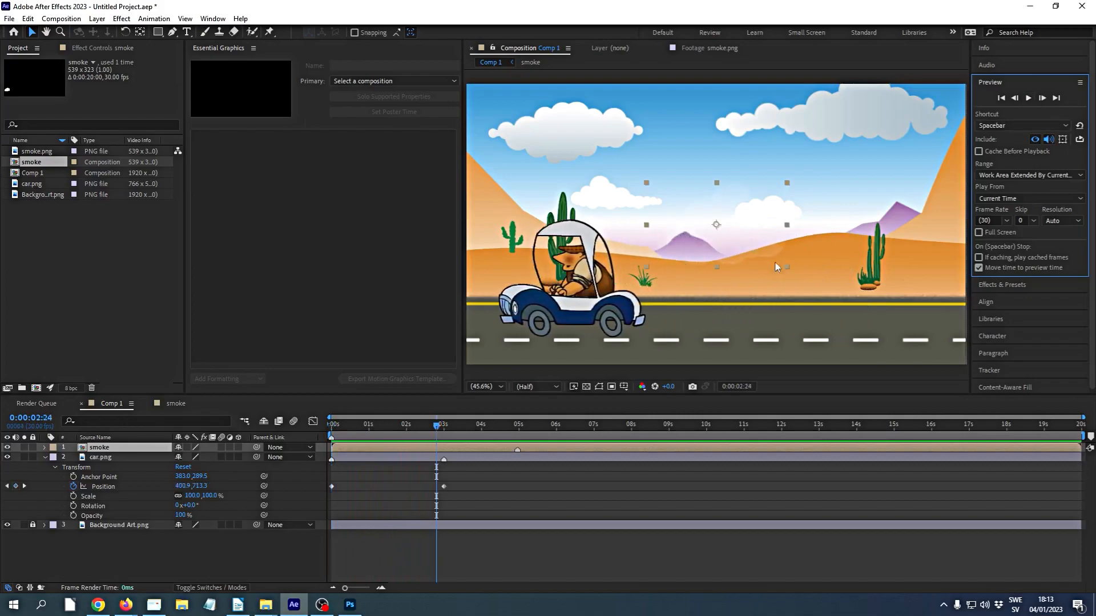
{"action": "key", "text": "Home"}
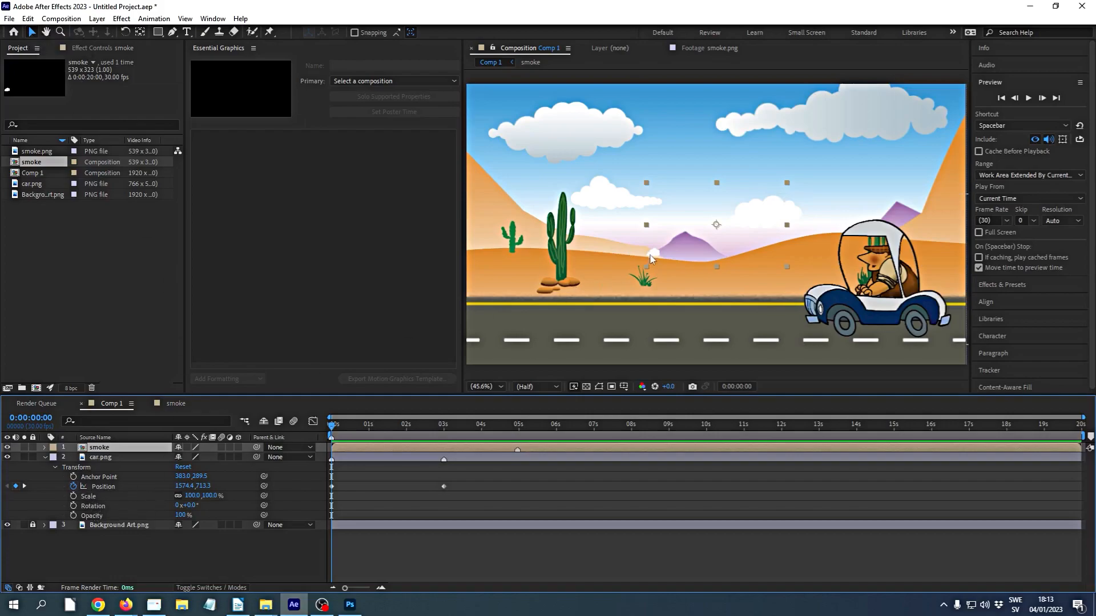
- Move the smoke layer to the exhaust pipe at the rear of the car in Comp 1
{"action": "left_click_drag", "start_coordinate": [655, 257], "coordinate": [958, 317]}
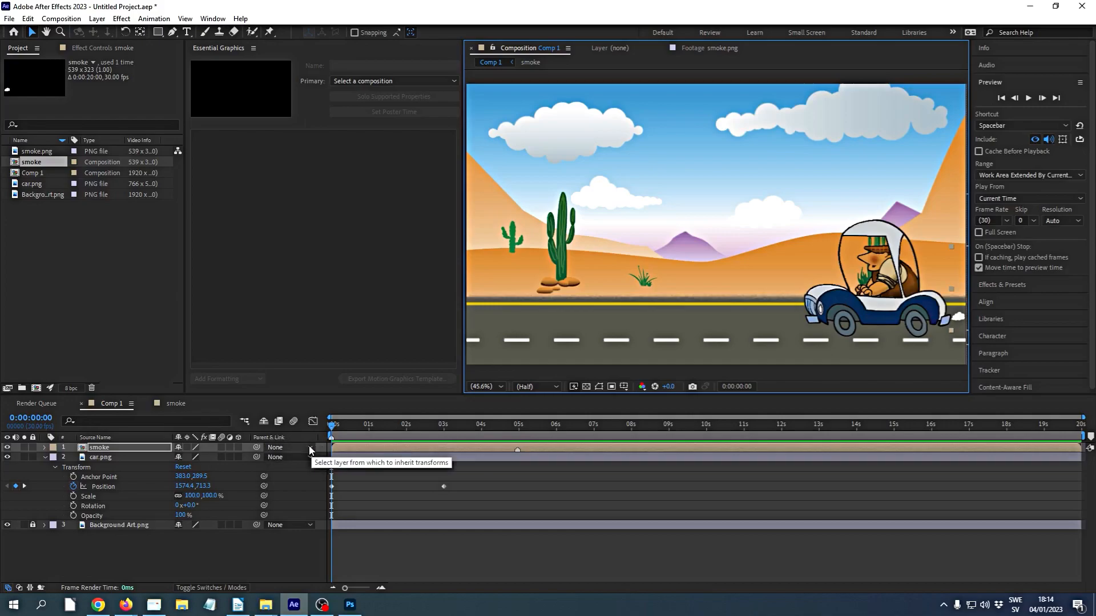
{"action": "right_click", "coordinate": [257, 438]}
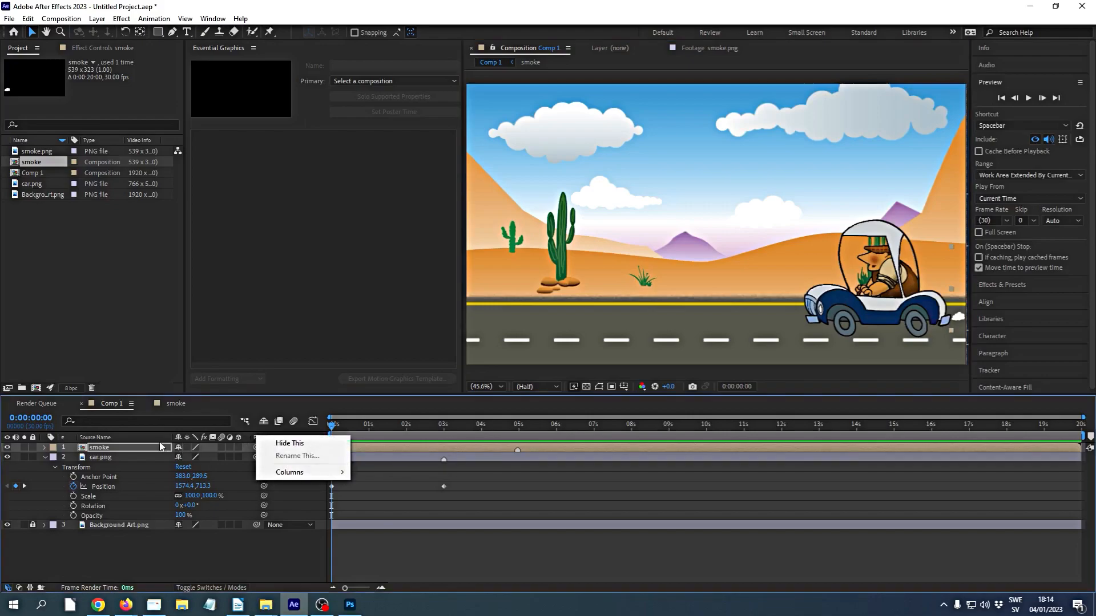
{"action": "mouse_move", "coordinate": [303, 478]}
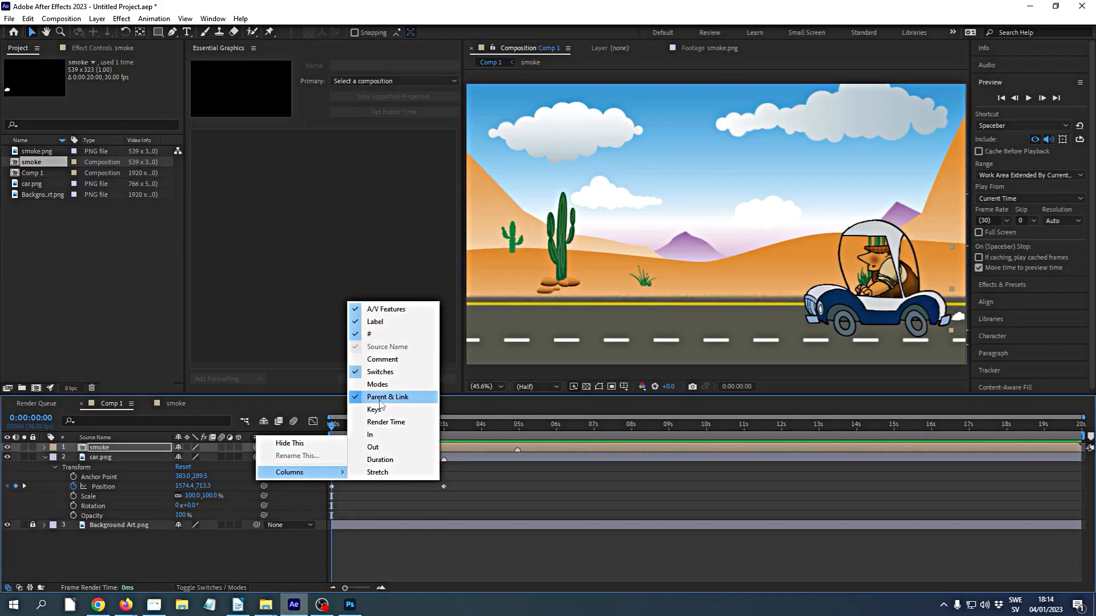
{"action": "left_click", "coordinate": [319, 408]}
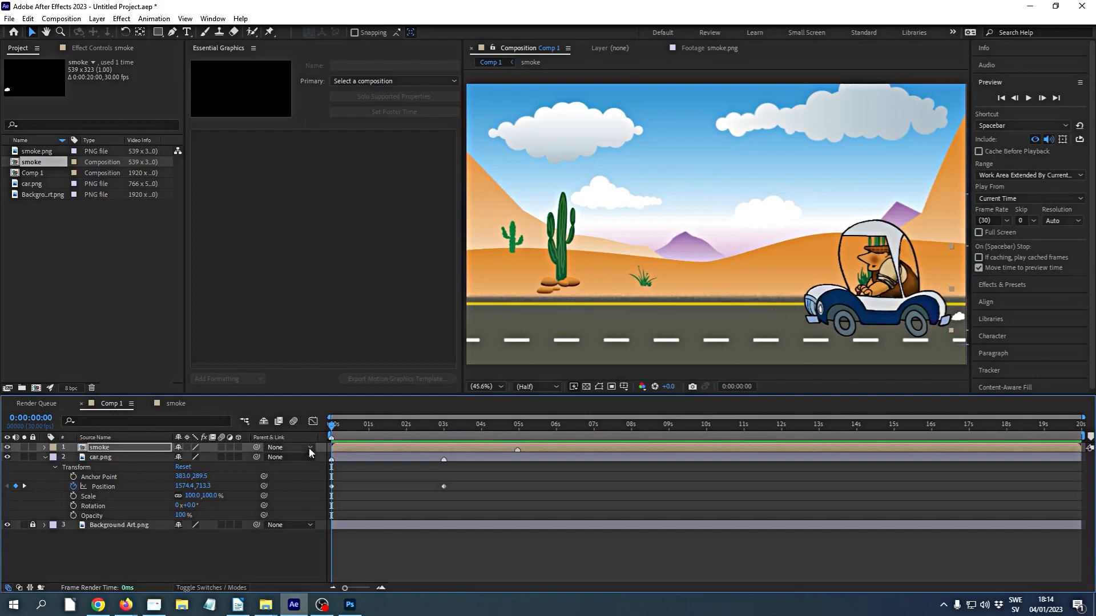
- Parent the smoke layer to car.png and preview Comp 1
{"action": "left_click", "coordinate": [310, 449]}
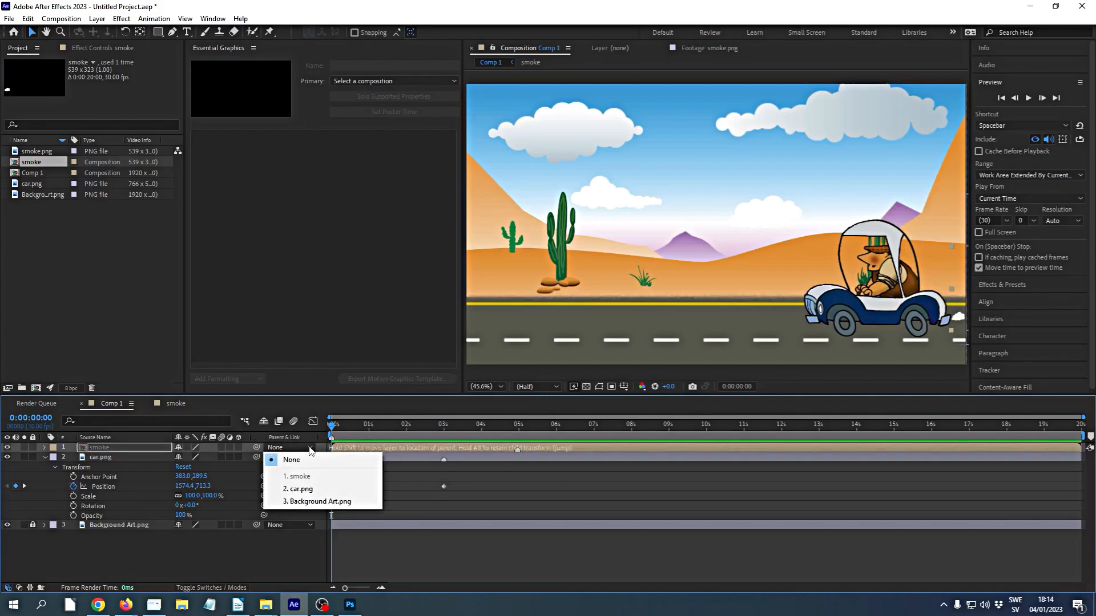
{"action": "left_click", "coordinate": [303, 489]}
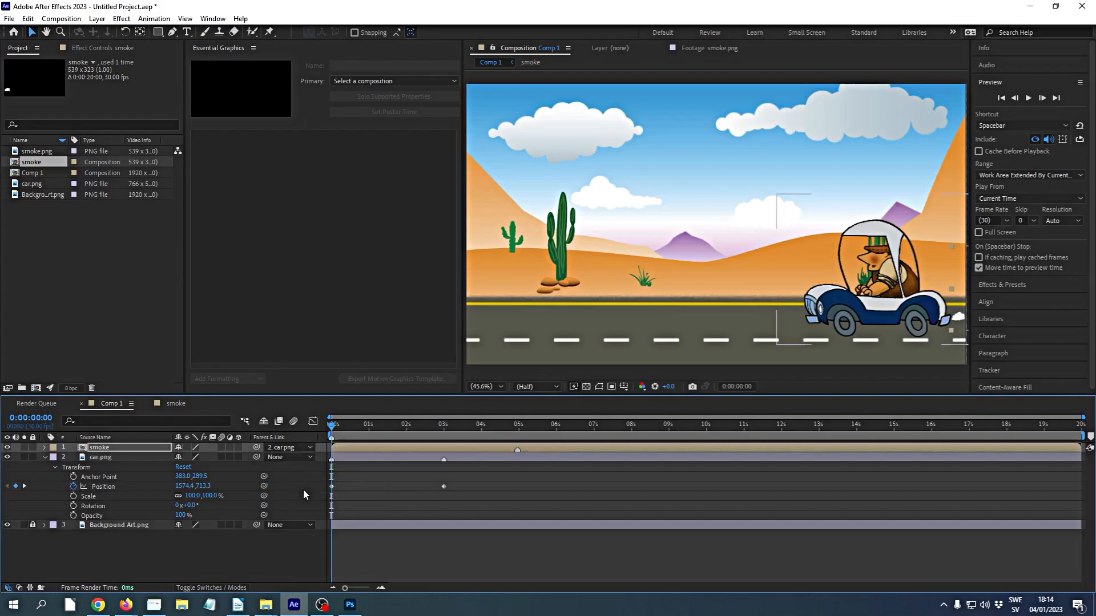
{"action": "key", "text": "space"}
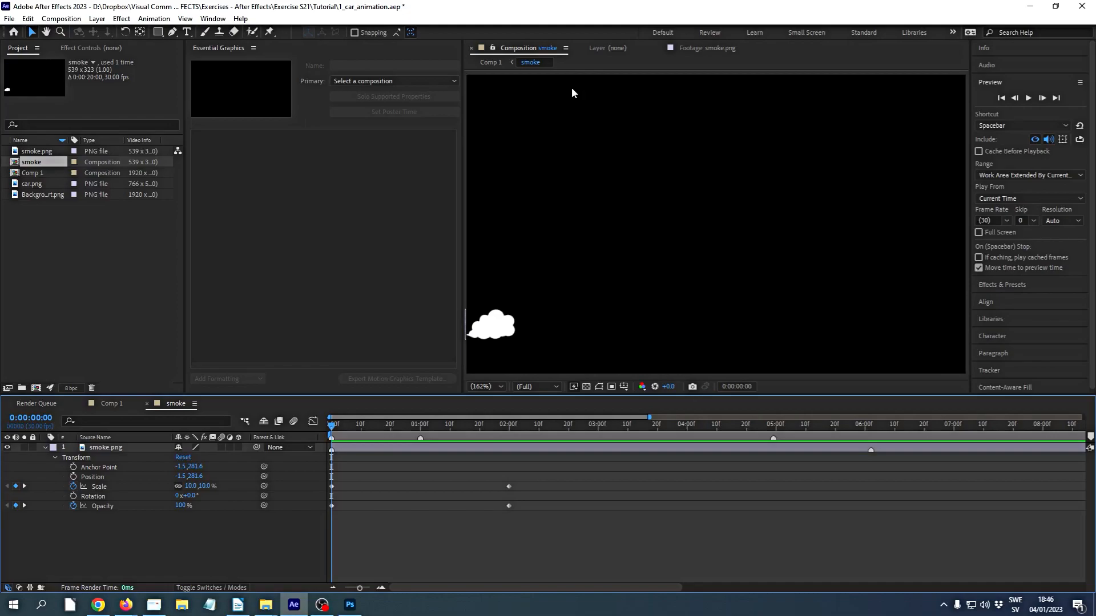
- Scrub the smoke animation from the first frame to 1 second and return to the start of the smoke composition
{"action": "left_click", "coordinate": [336, 427]}
{"action": "left_click_drag", "start_coordinate": [336, 428], "coordinate": [422, 438]}
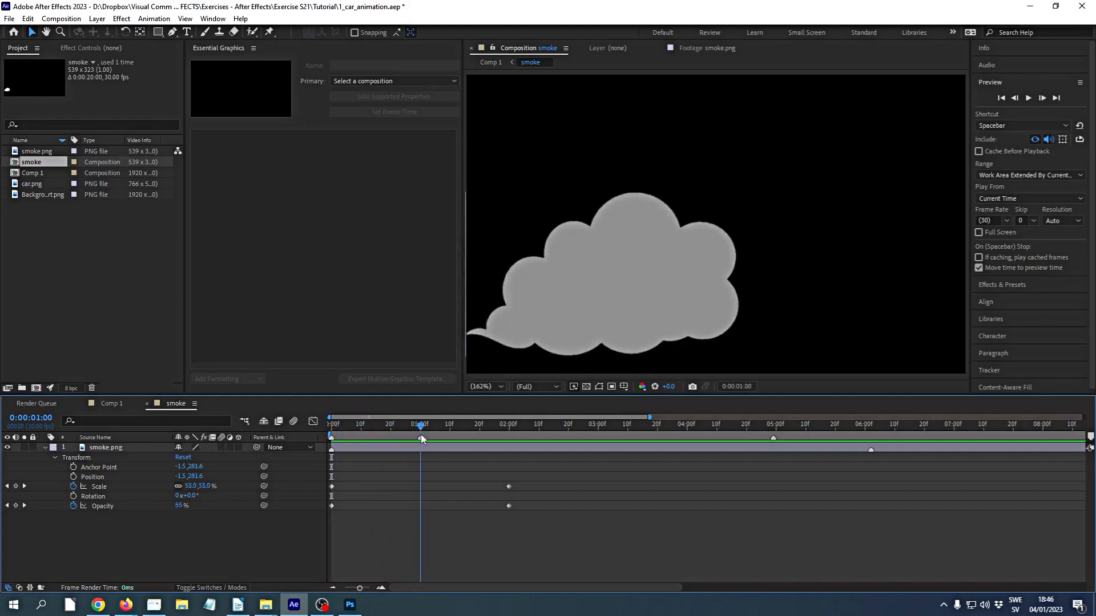
{"action": "left_click", "coordinate": [516, 449]}
{"action": "left_click_drag", "start_coordinate": [420, 429], "coordinate": [312, 441]}
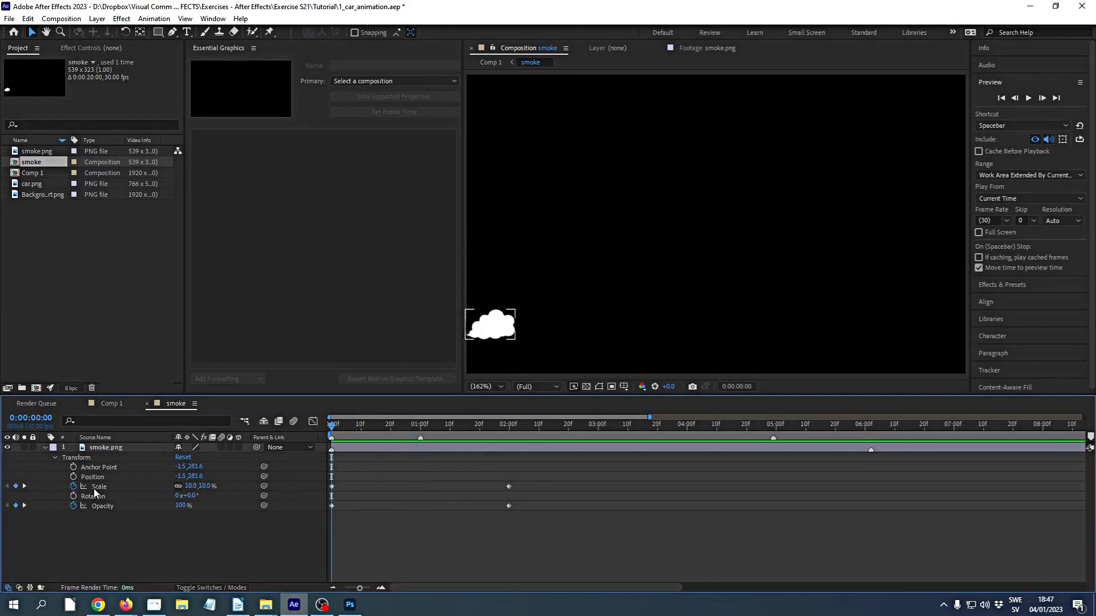
- Save the Transform animation of the smoke.png layer as an animation preset named exhaust
{"action": "left_click", "coordinate": [84, 460]}
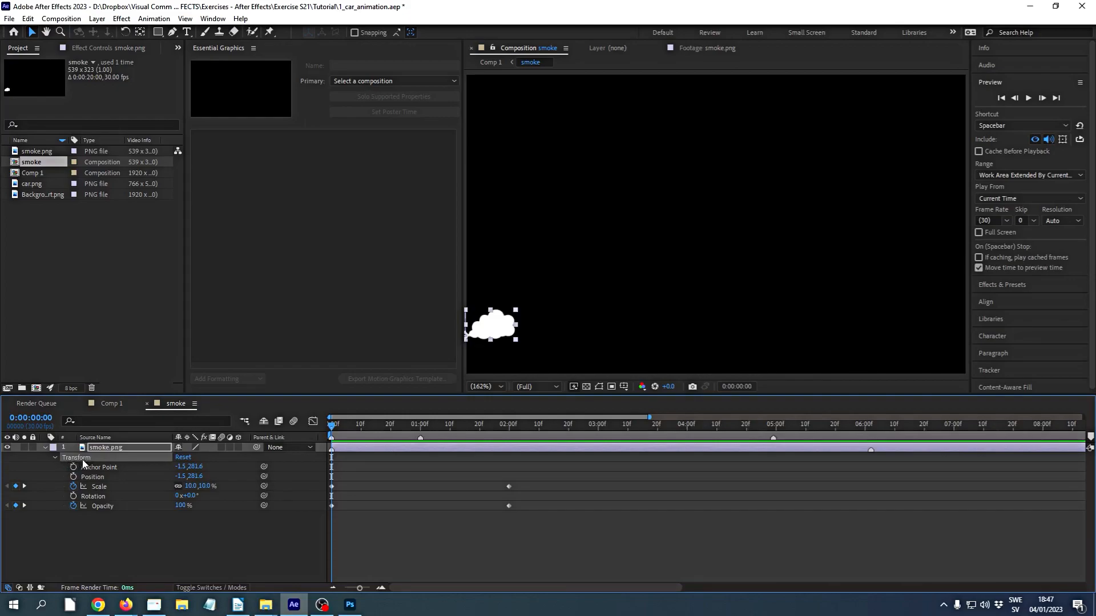
{"action": "left_click", "coordinate": [152, 21]}
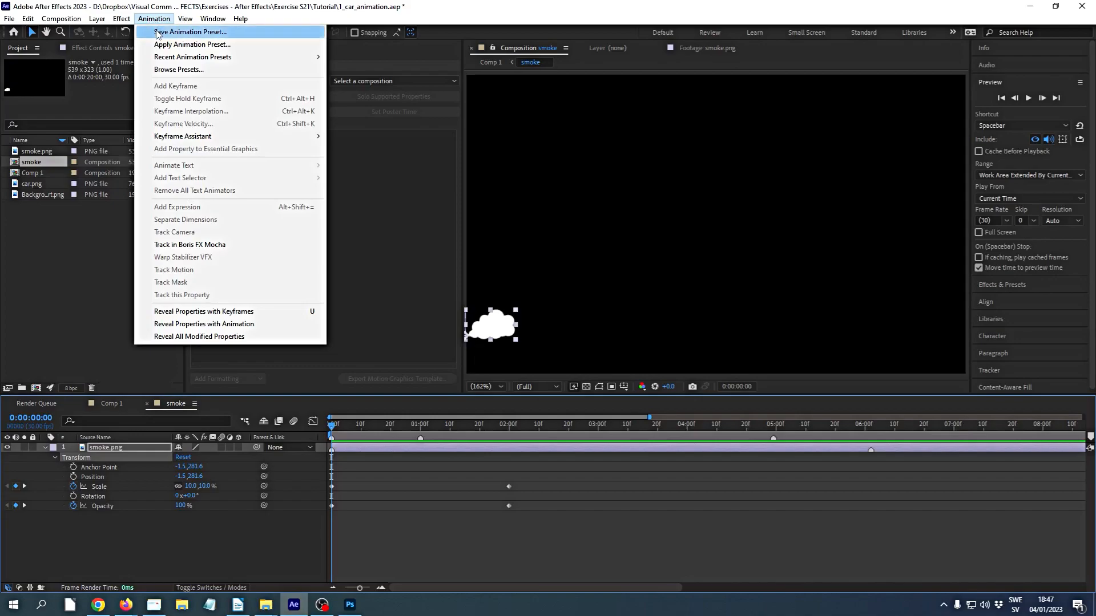
{"action": "left_click", "coordinate": [163, 32]}
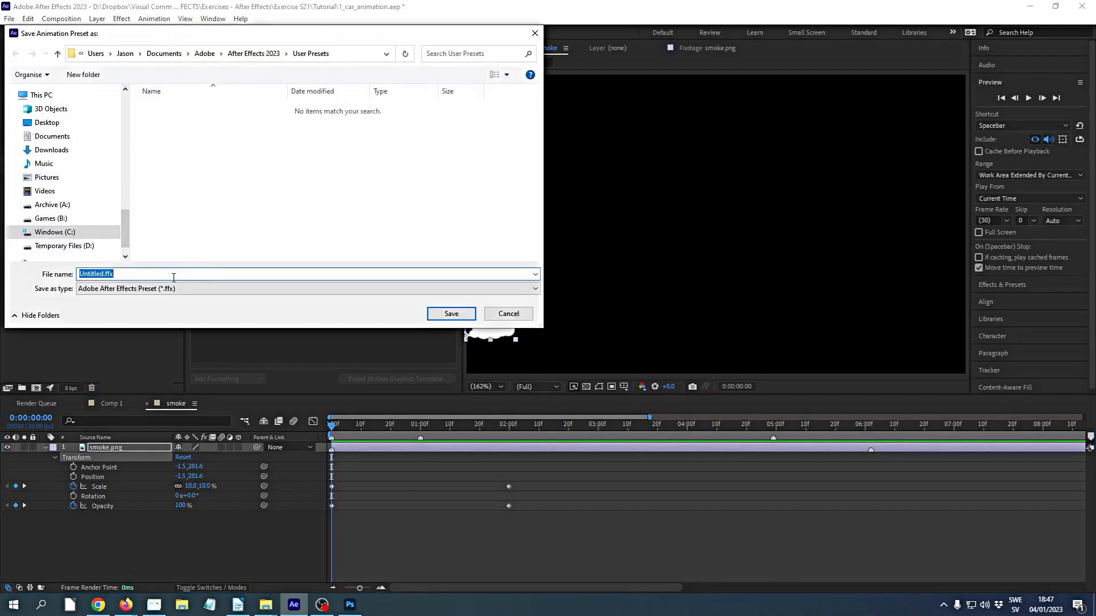
{"action": "type", "text": "sm"}
{"action": "key", "text": "BackSpace"}
{"action": "key", "text": "BackSpace"}
{"action": "type", "text": "exhaust"}
{"action": "left_click", "coordinate": [450, 315]}
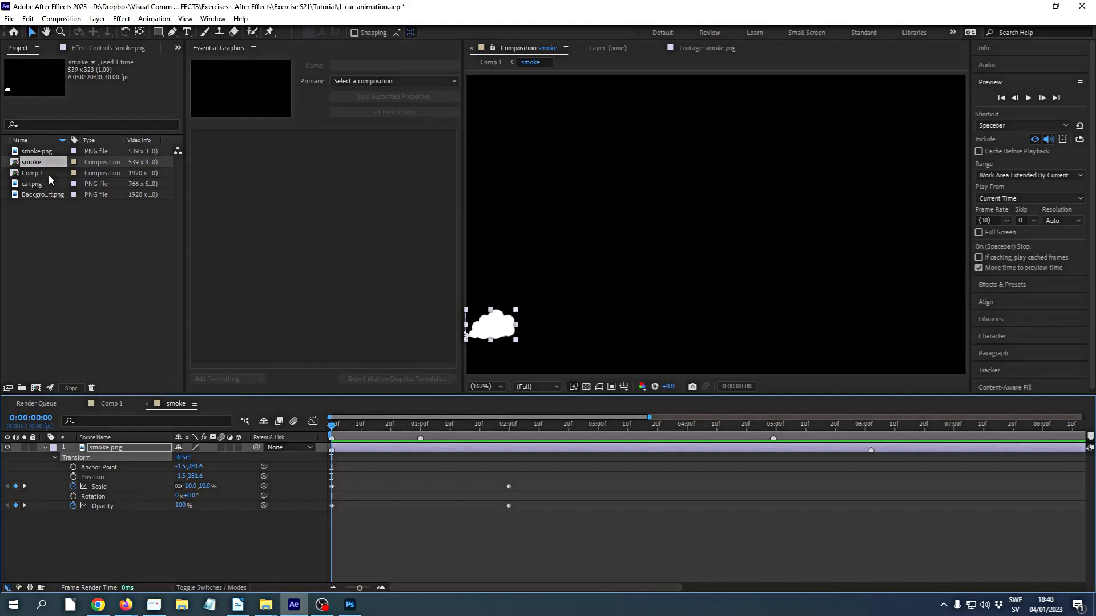
- Add a second smoke.png layer beneath the first in the smoke composition and apply the exhaust.ffx animation preset at the first frame
{"action": "left_click_drag", "start_coordinate": [32, 151], "coordinate": [93, 518]}
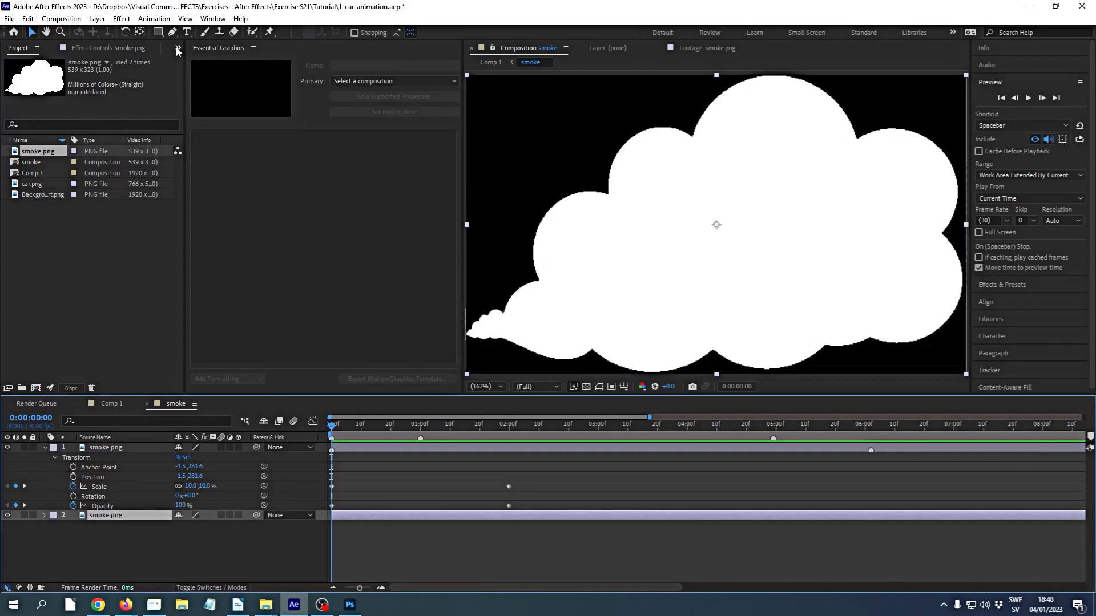
{"action": "left_click", "coordinate": [154, 19]}
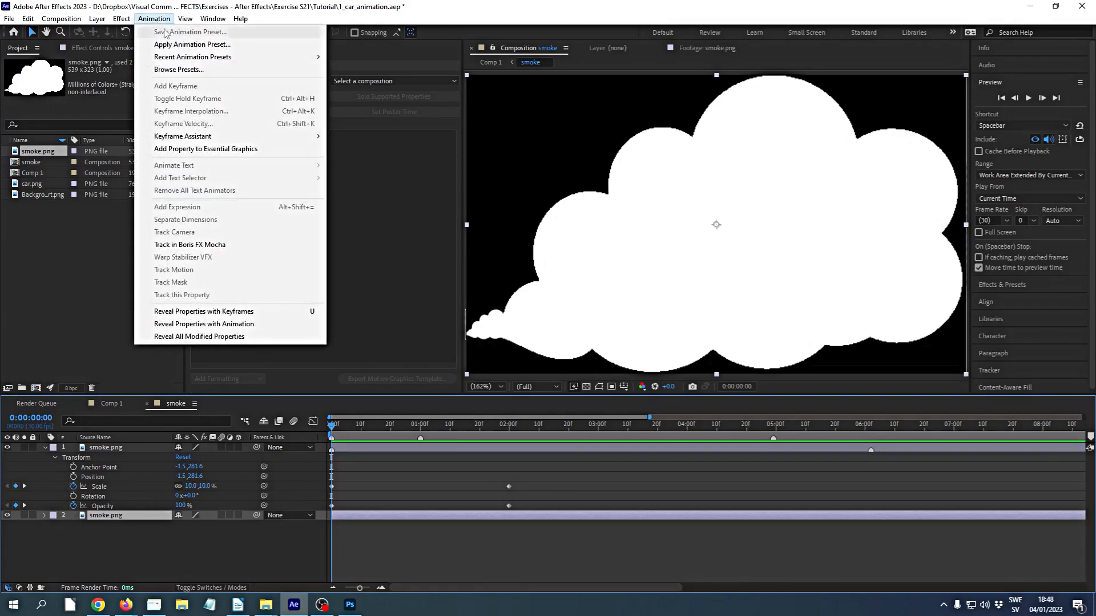
{"action": "left_click", "coordinate": [191, 44]}
{"action": "left_click", "coordinate": [171, 107]}
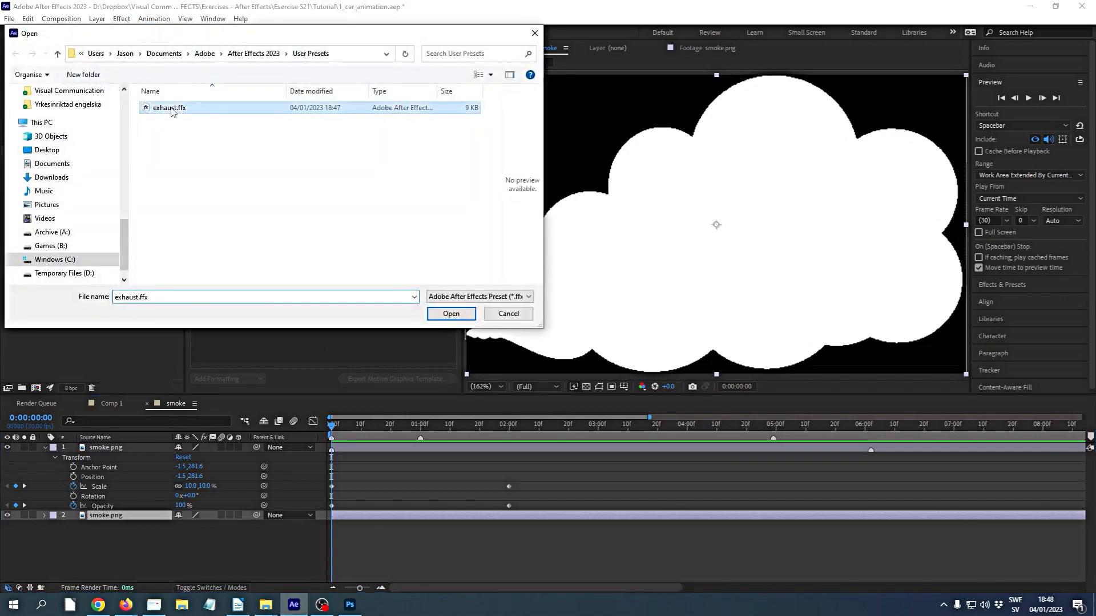
{"action": "left_click", "coordinate": [450, 315]}
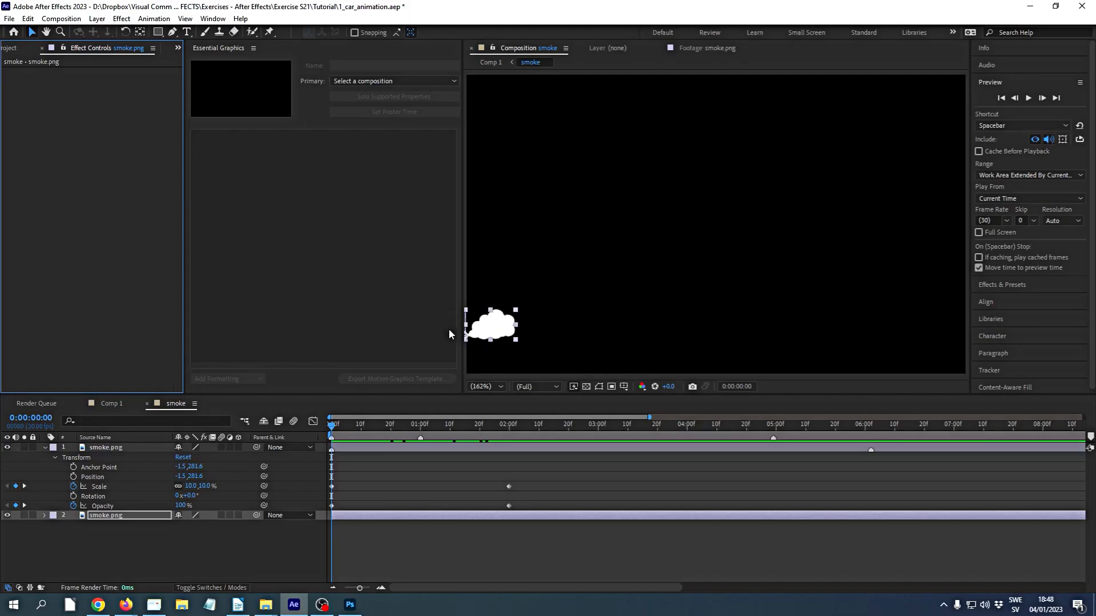
{"action": "left_click_drag", "start_coordinate": [332, 428], "coordinate": [459, 433]}
{"action": "key", "text": "Home"}
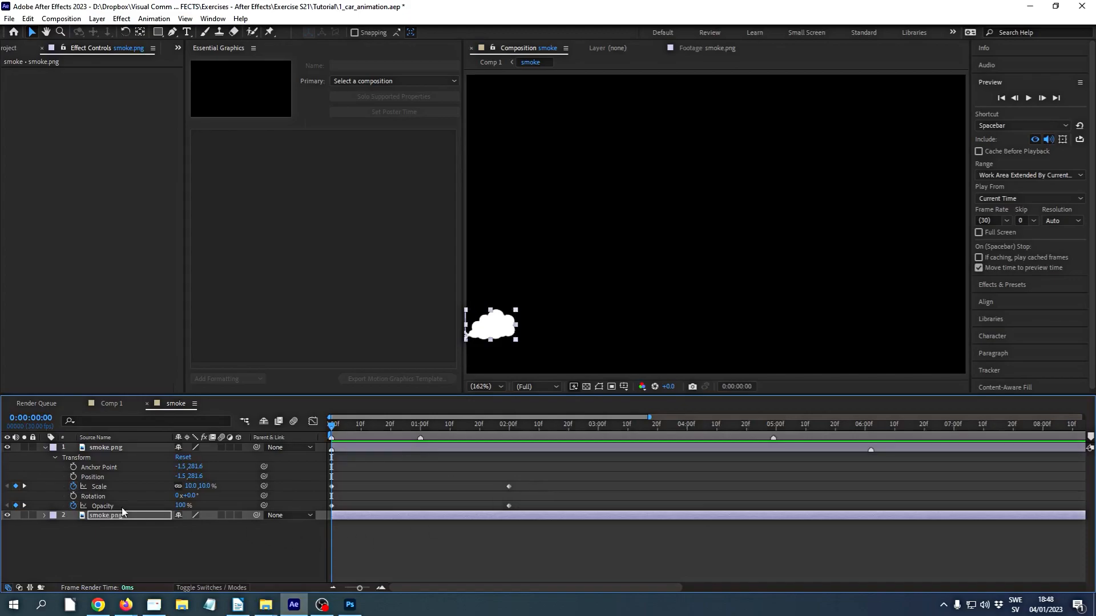
- Shift all Scale and Opacity keyframes of the second smoke.png layer to 1 second and 3 seconds
{"action": "left_click", "coordinate": [45, 515]}
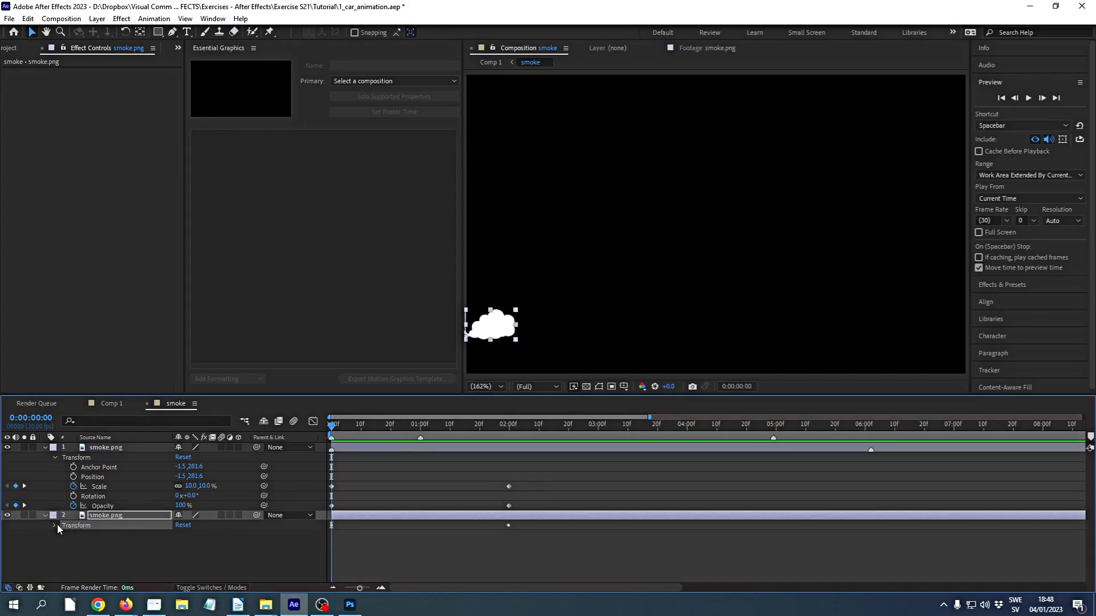
{"action": "left_click", "coordinate": [54, 526]}
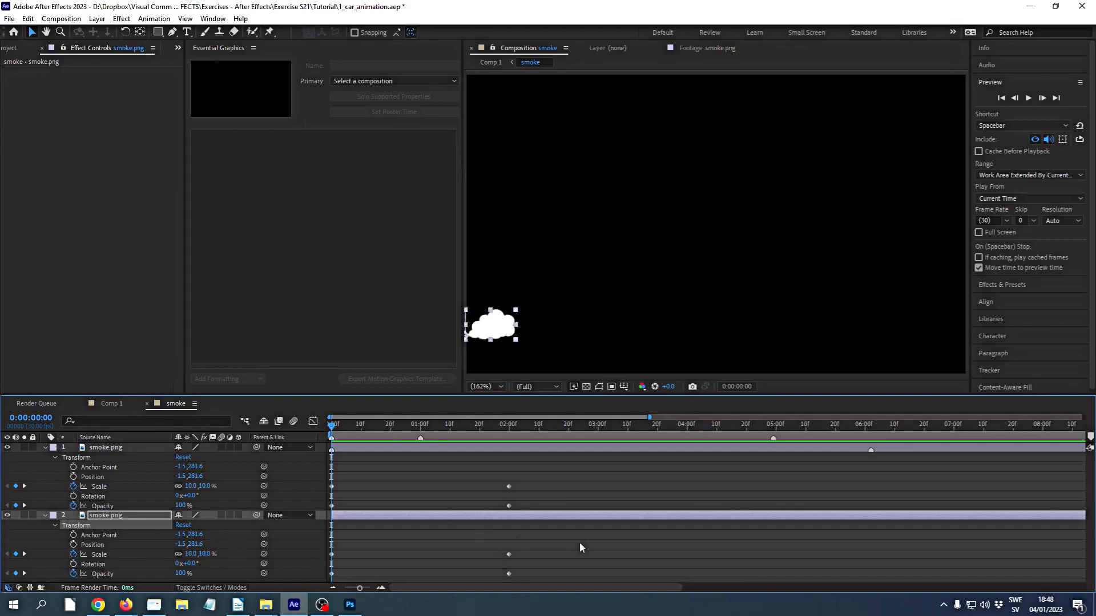
{"action": "left_click_drag", "start_coordinate": [360, 588], "coordinate": [363, 591]}
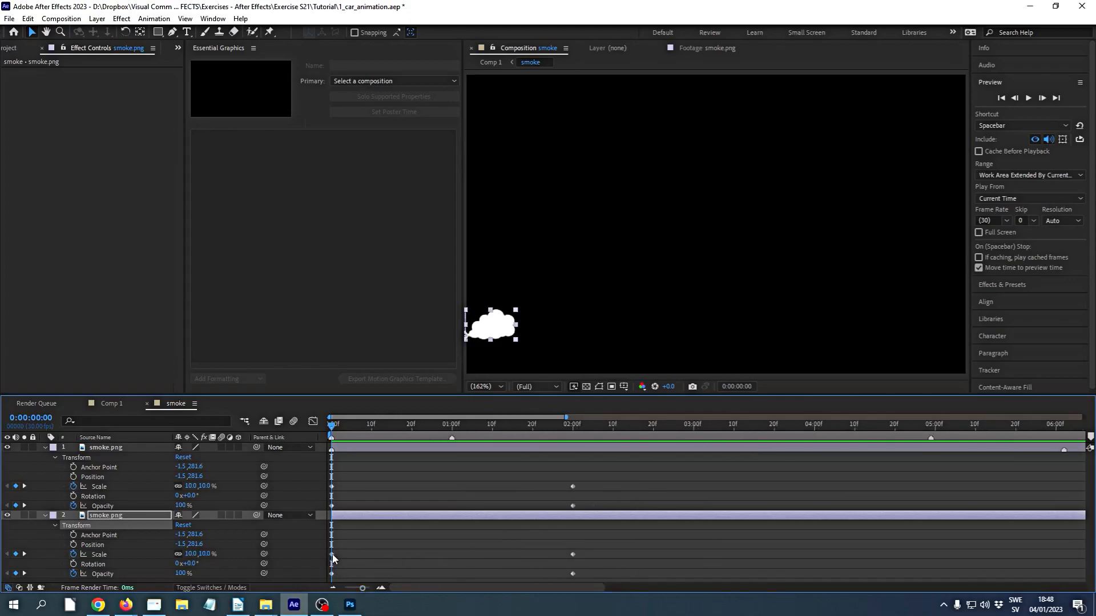
{"action": "left_click_drag", "start_coordinate": [594, 550], "coordinate": [453, 555]}
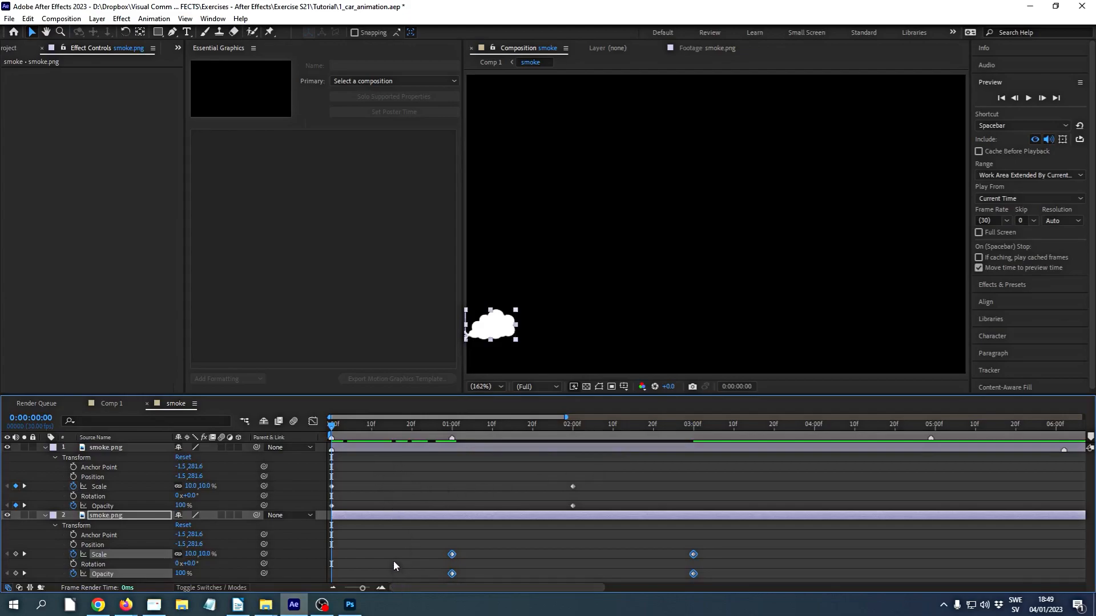
- Preview the two overlapping smoke clouds from the first frame of the smoke composition
{"action": "key", "text": "space"}
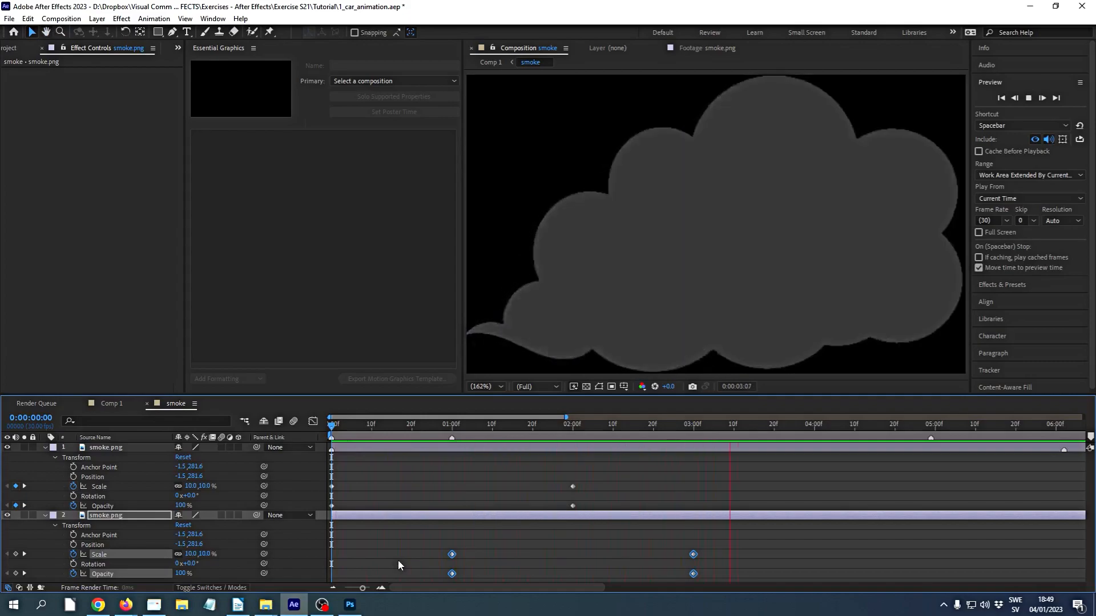
{"action": "key", "text": "space"}
{"action": "left_click_drag", "start_coordinate": [794, 425], "coordinate": [306, 433]}
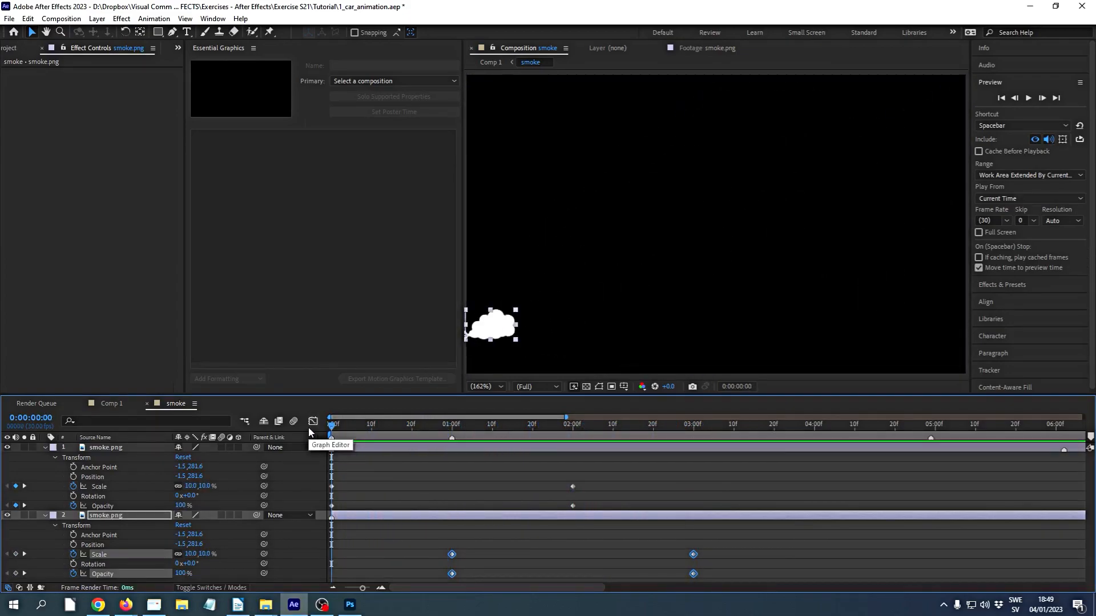
{"action": "key", "text": "space"}
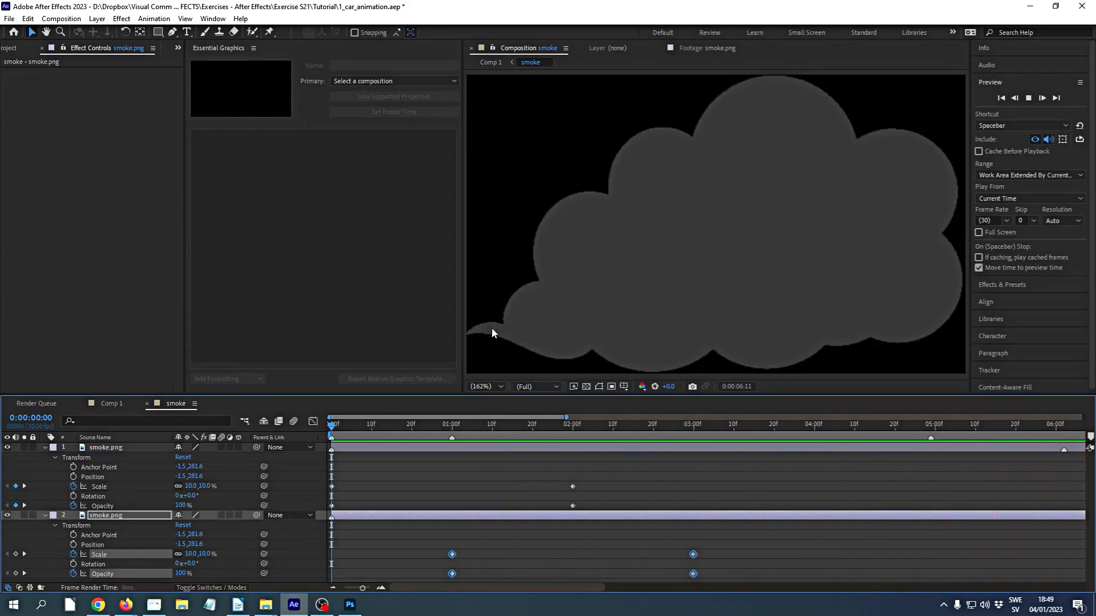
{"action": "left_click", "coordinate": [1029, 99]}
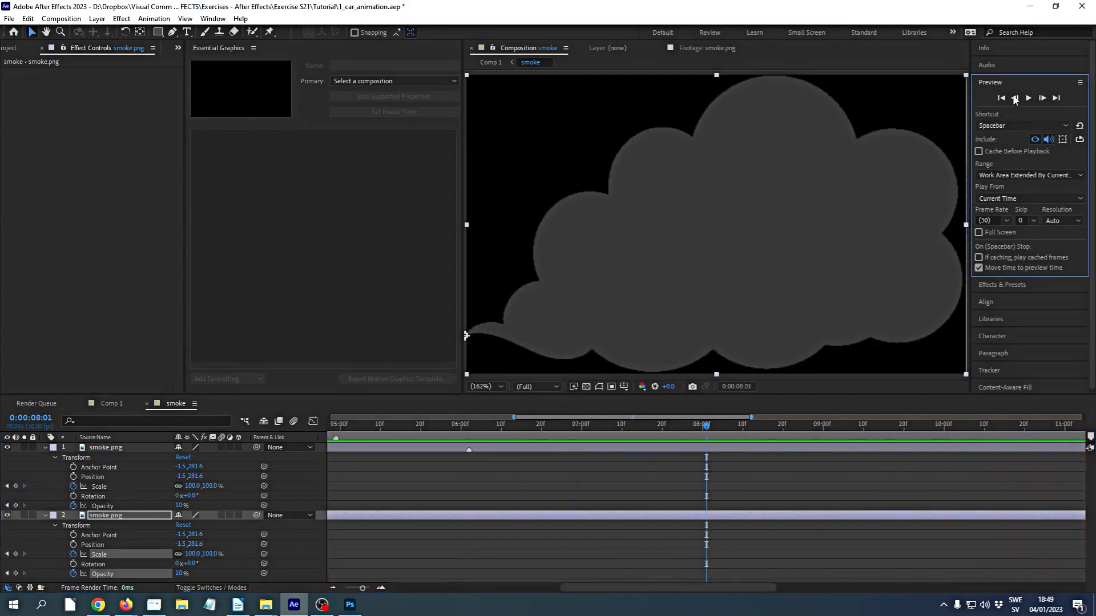
{"action": "left_click", "coordinate": [1001, 98]}
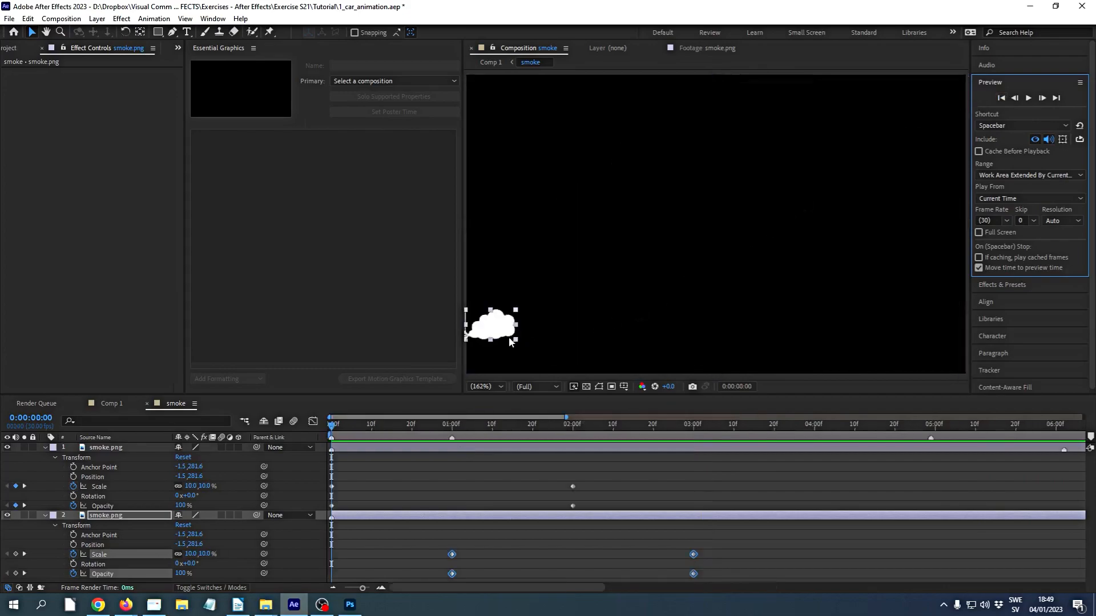
{"action": "key", "text": "space"}
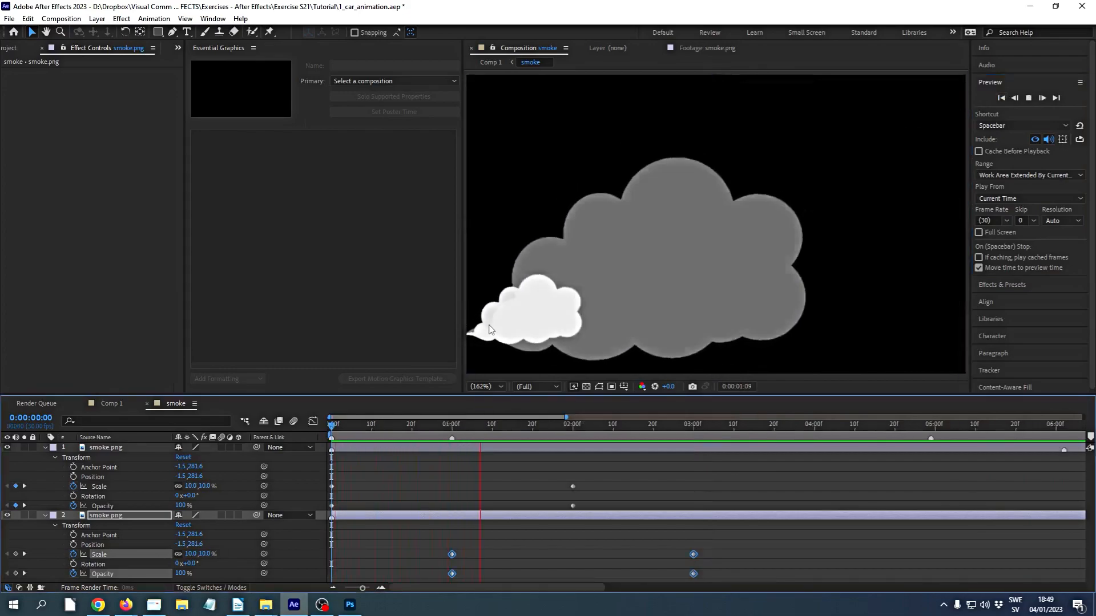
{"action": "key", "text": "space"}
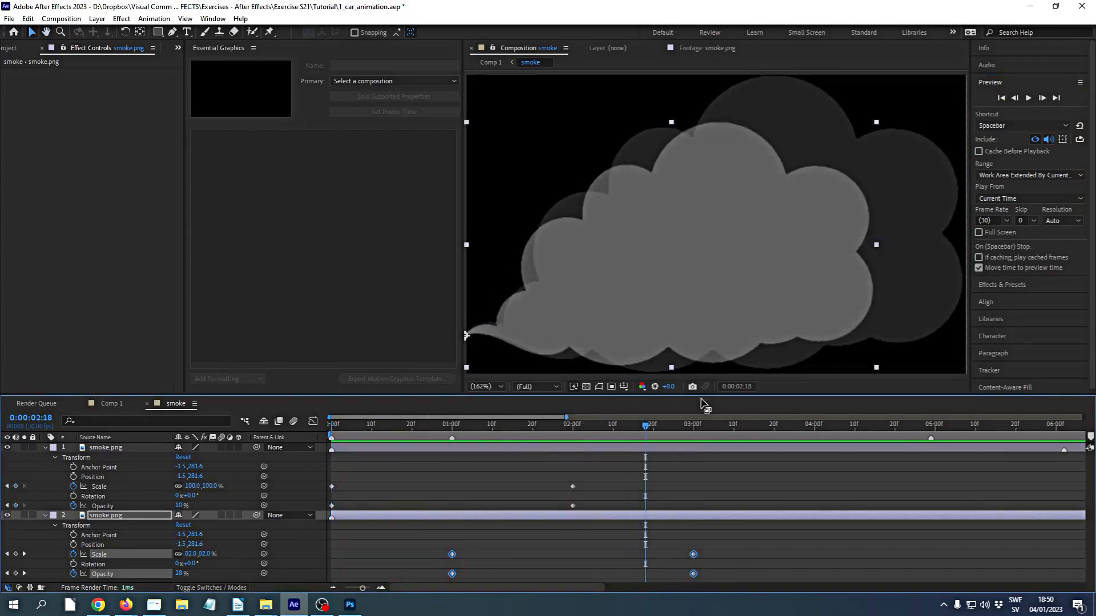
- Trim the start of the second smoke.png layer to 1 second, aligned with its first Scale and Opacity keyframes
{"action": "left_click_drag", "start_coordinate": [645, 426], "coordinate": [421, 434]}
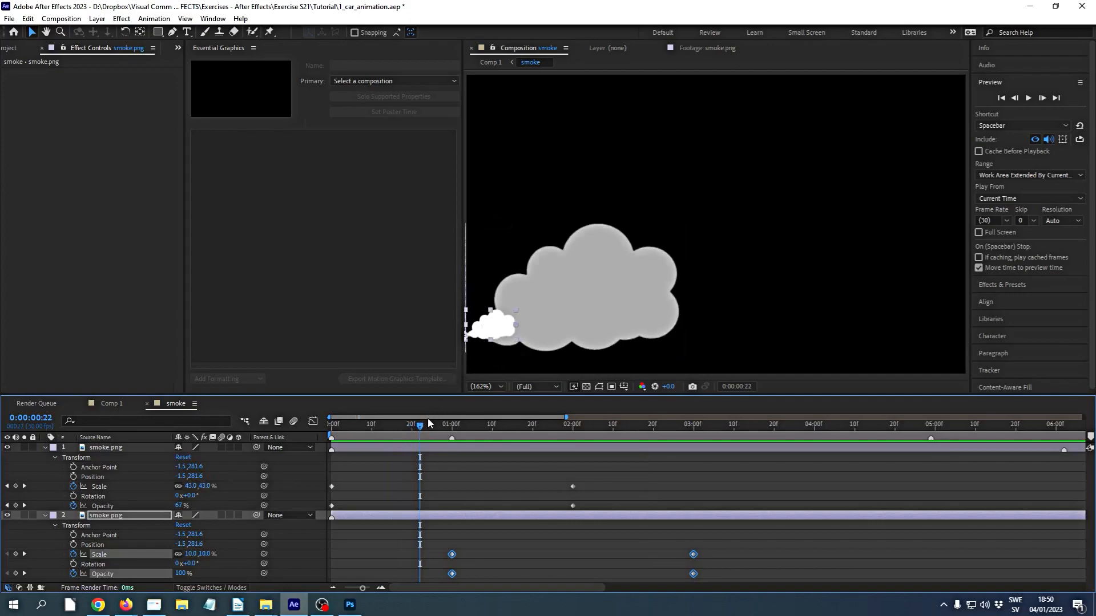
{"action": "left_click_drag", "start_coordinate": [421, 427], "coordinate": [452, 428]}
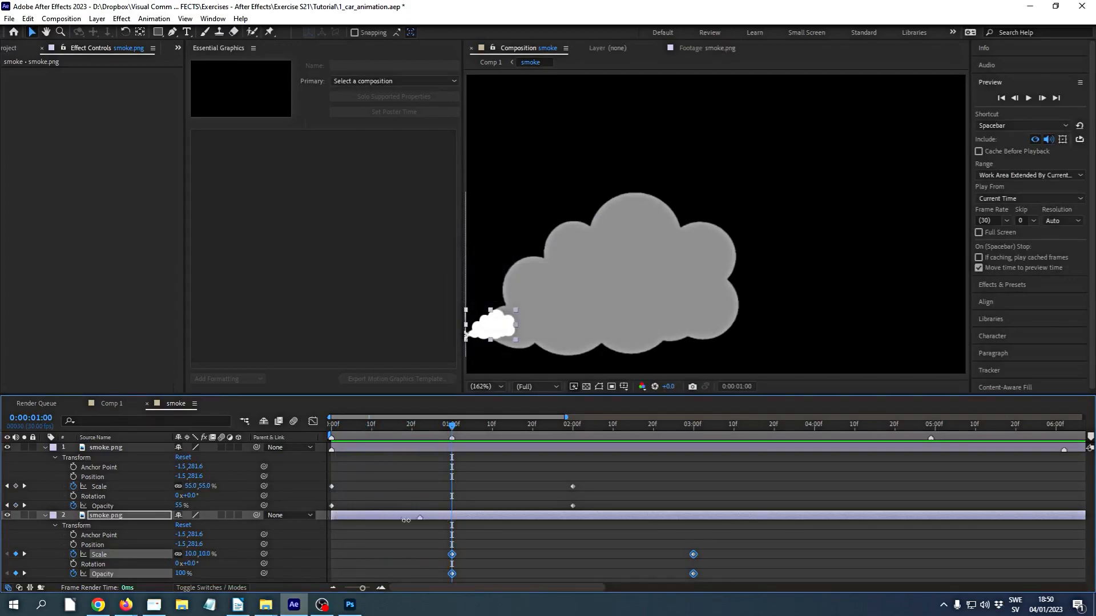
{"action": "left_click", "coordinate": [347, 515]}
{"action": "left_click_drag", "start_coordinate": [347, 515], "coordinate": [452, 516]}
- Preview the smoke composition with the trimmed second cloud and return to the first frame
{"action": "left_click_drag", "start_coordinate": [457, 427], "coordinate": [313, 422]}
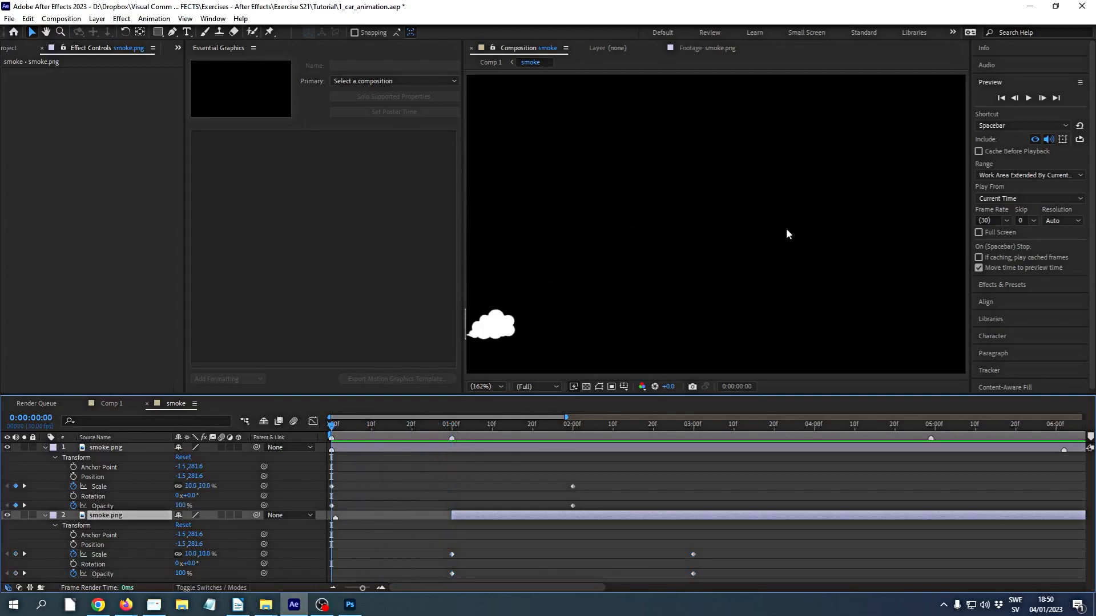
{"action": "left_click", "coordinate": [1028, 98]}
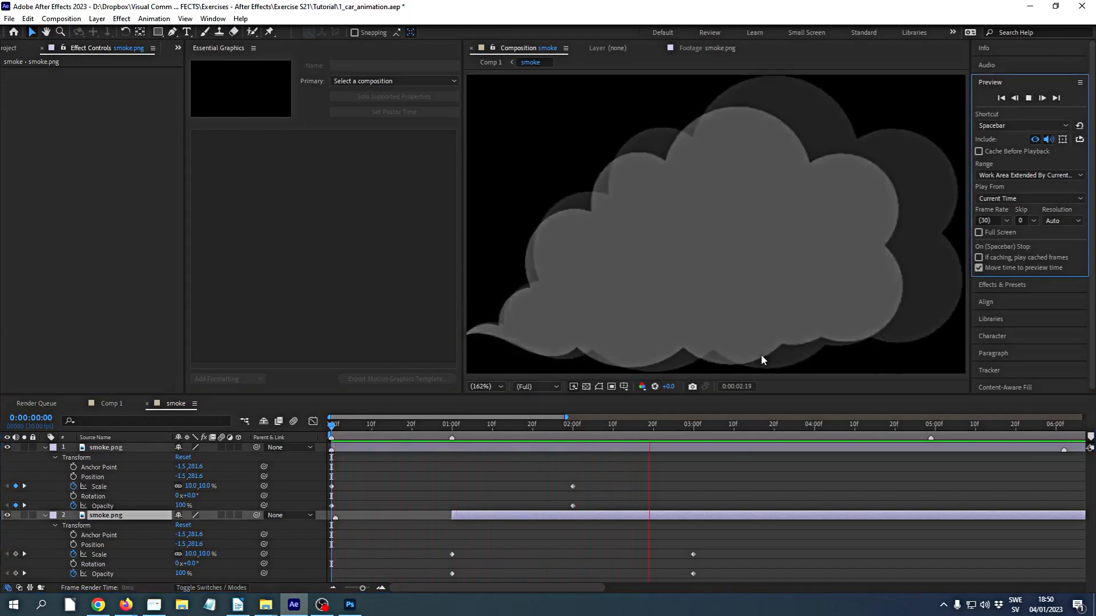
{"action": "left_click", "coordinate": [1028, 98]}
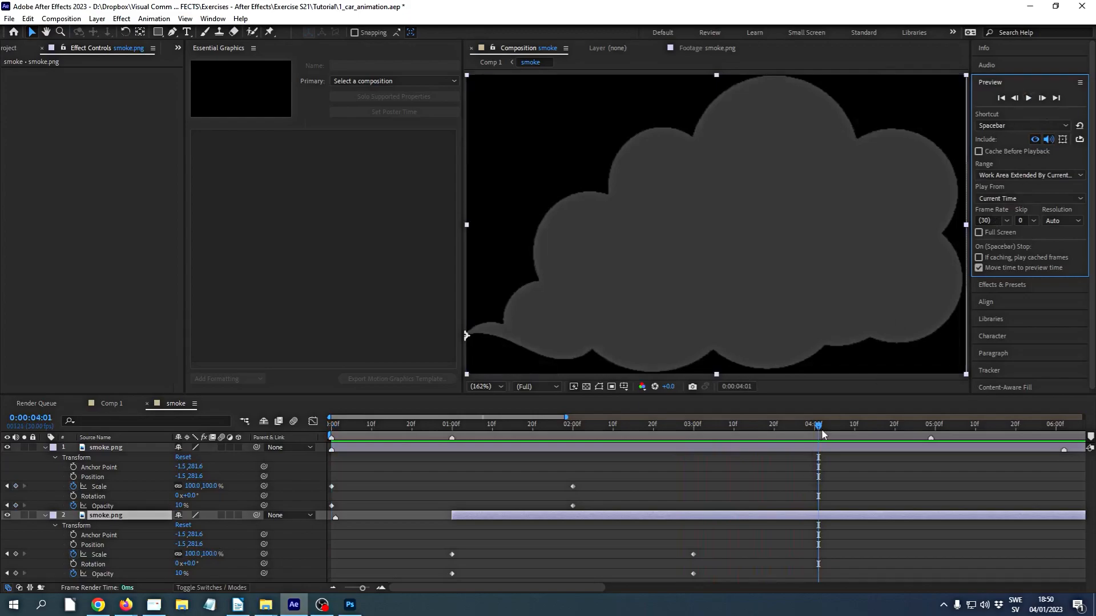
{"action": "left_click_drag", "start_coordinate": [817, 425], "coordinate": [274, 475]}
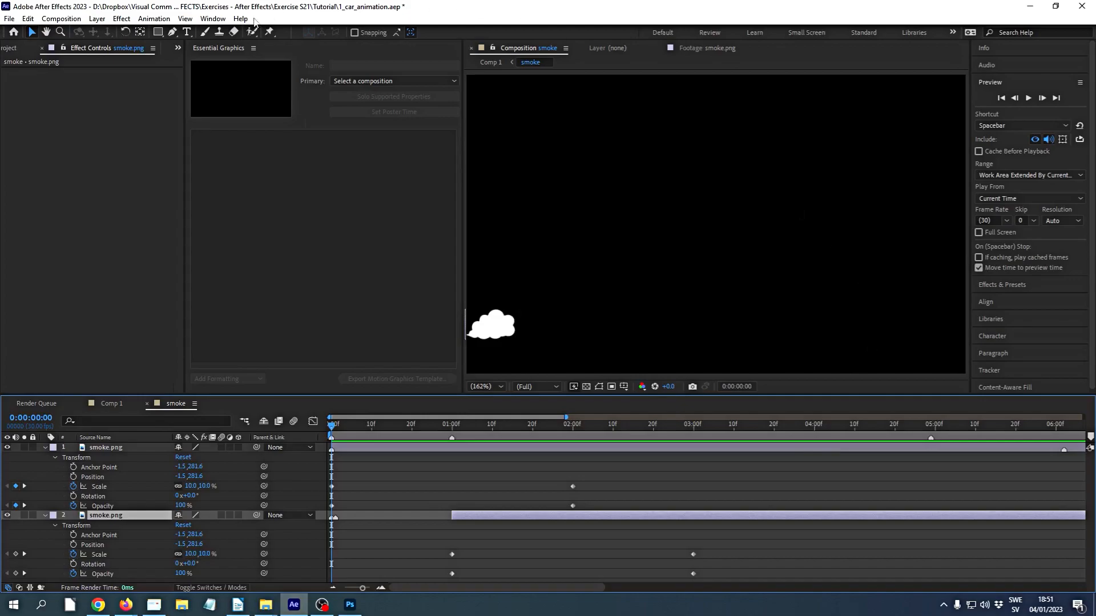
- Save a new version of the project in the Tutorial folder as 2_car_animation.aep
{"action": "left_click", "coordinate": [10, 19]}
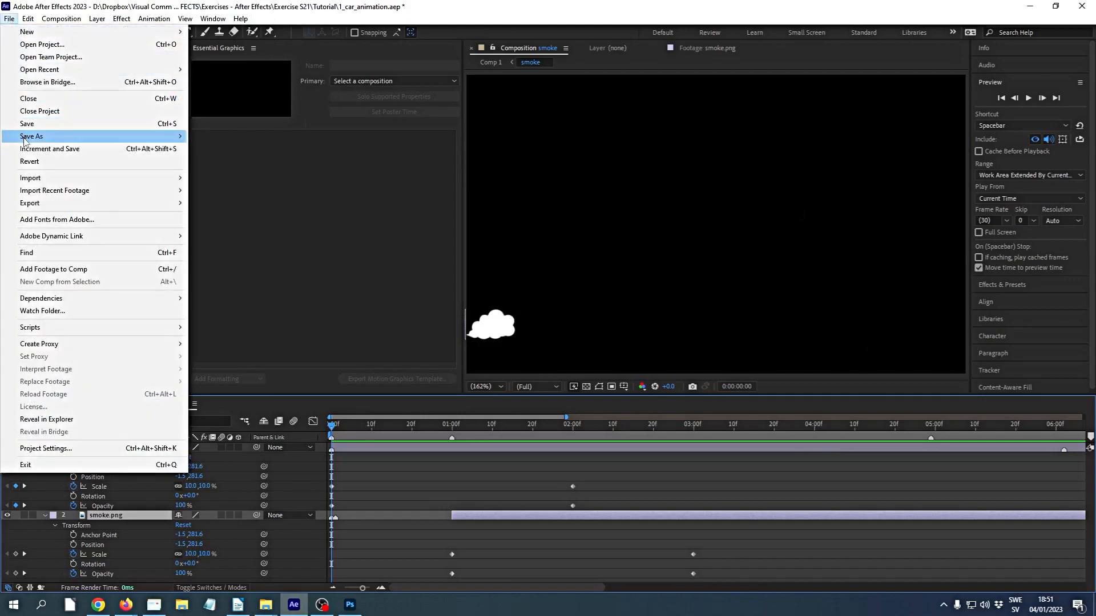
{"action": "mouse_move", "coordinate": [24, 141]}
{"action": "left_click", "coordinate": [199, 139]}
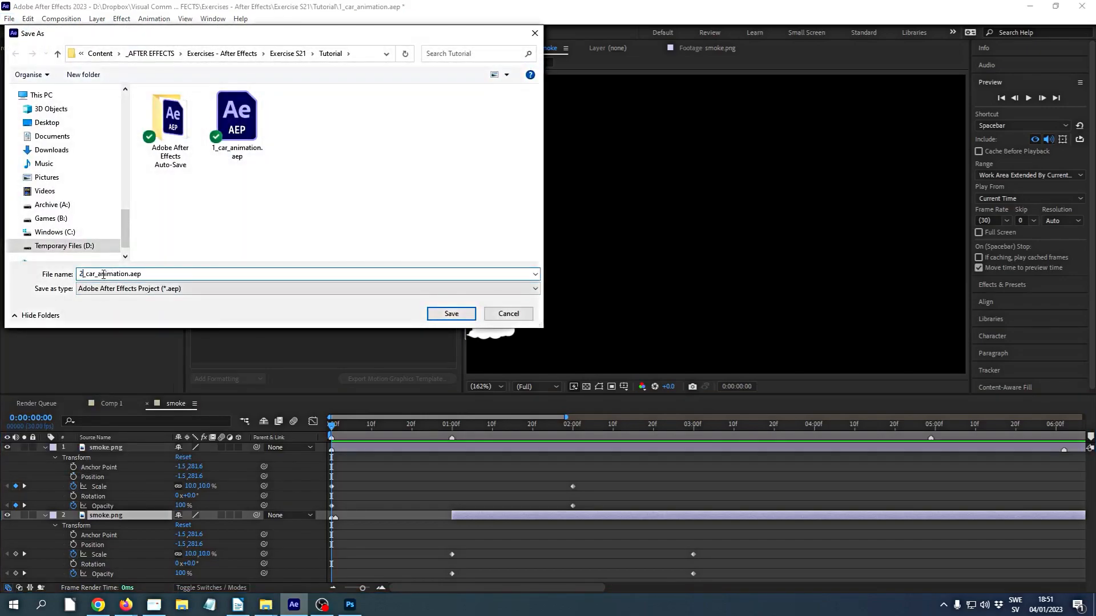
{"action": "left_click", "coordinate": [447, 315]}
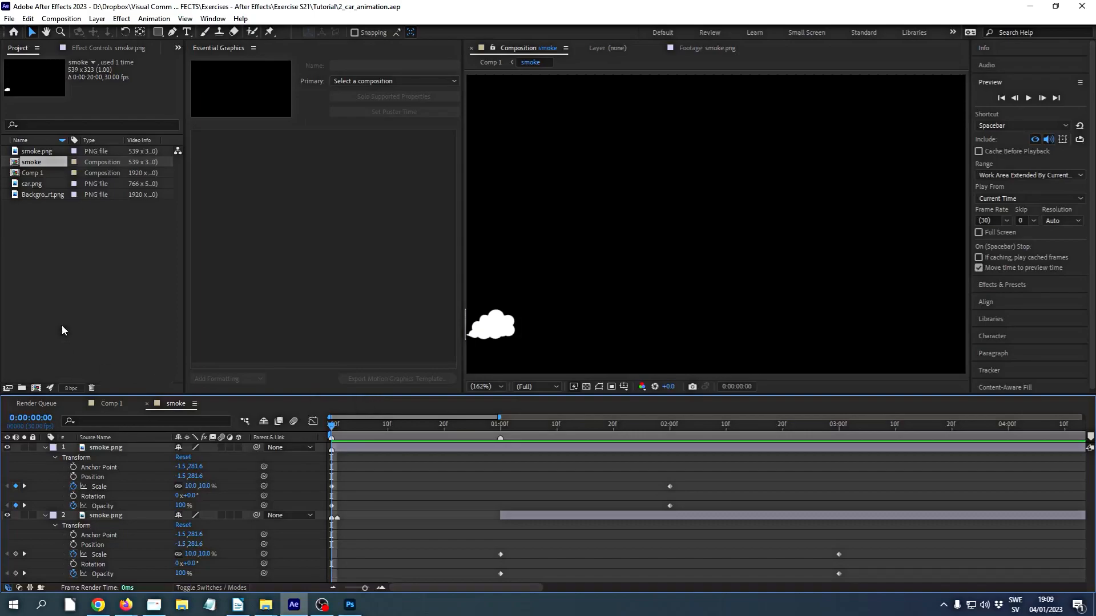
- Open Comp 1 and preview the car driving across the desert with its exhaust smoke
{"action": "double_click", "coordinate": [17, 174]}
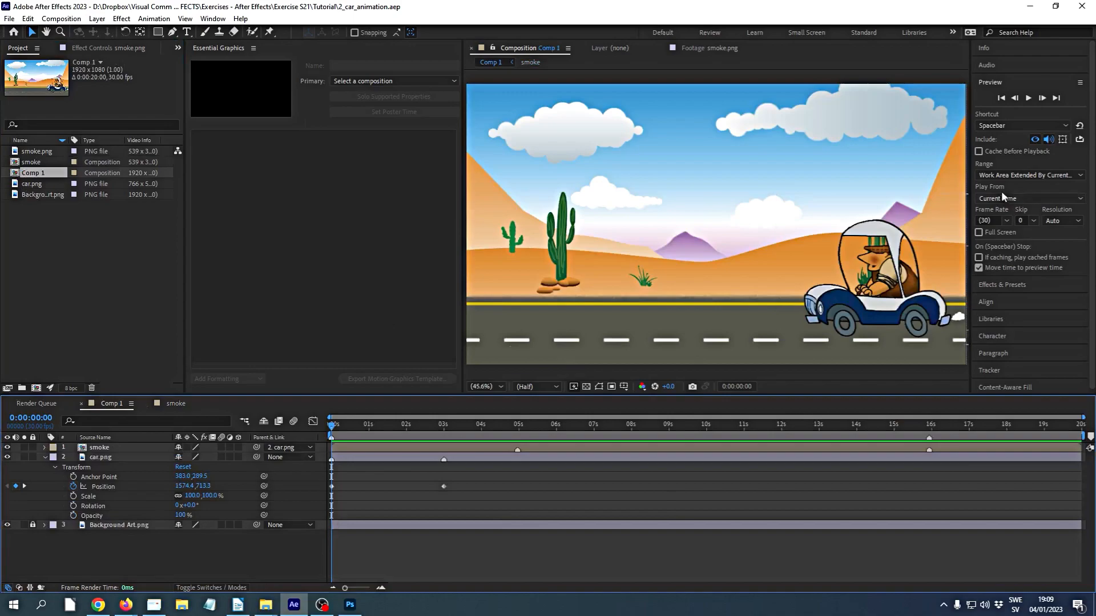
{"action": "left_click", "coordinate": [1028, 98]}
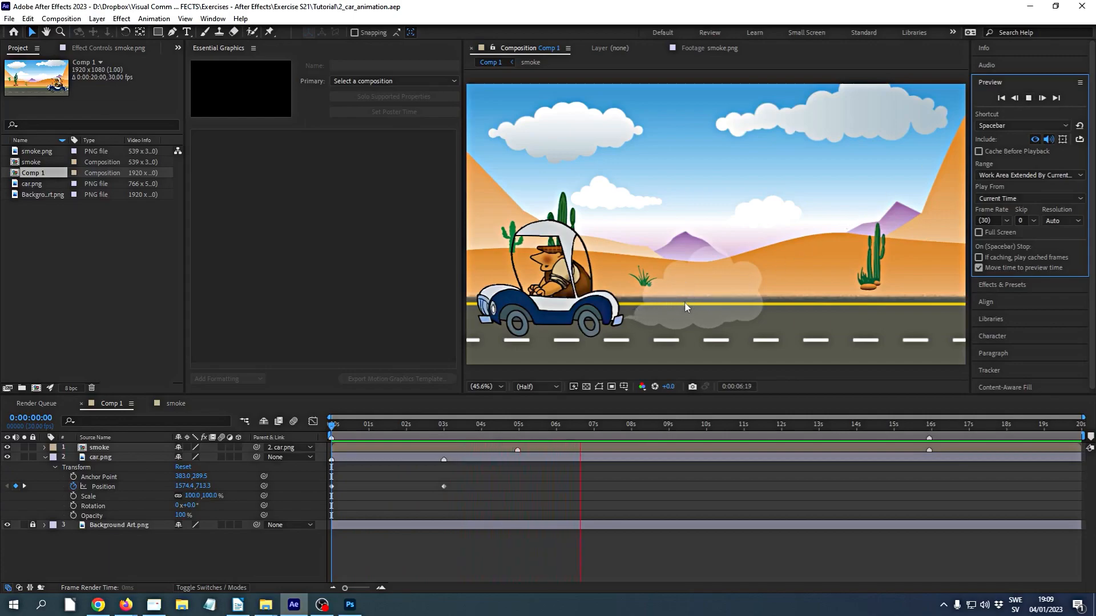
{"action": "left_click", "coordinate": [1026, 99]}
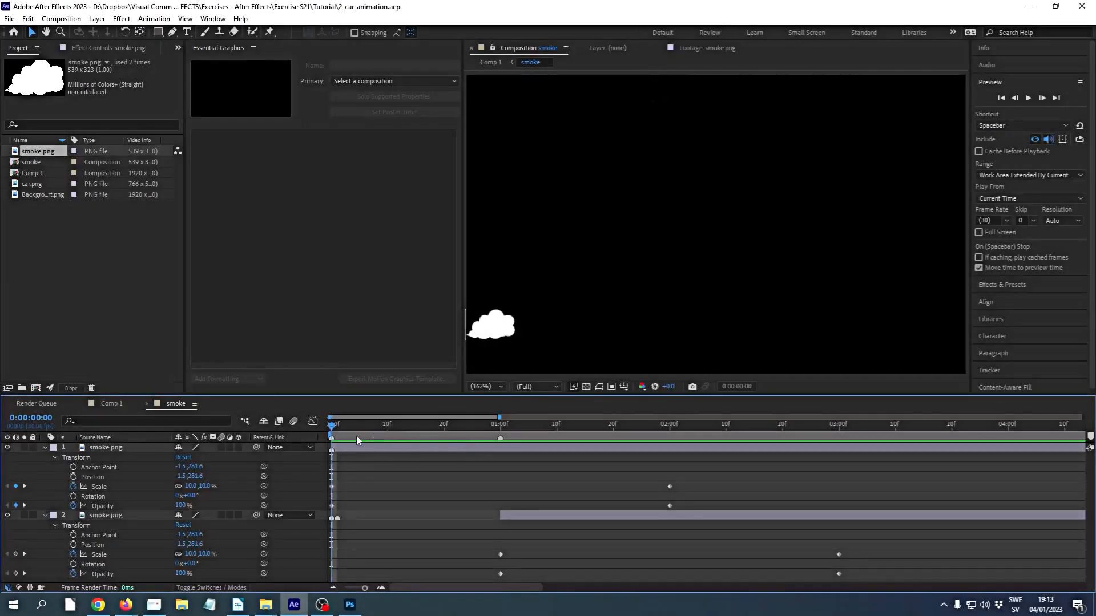
- Go to 1 second in the smoke composition and add smoke.png as a third layer below the other two clouds
{"action": "mouse_move", "coordinate": [333, 429]}
{"action": "left_mouse_down"}
{"action": "mouse_move", "coordinate": [492, 433]}
{"action": "mouse_move", "coordinate": [329, 437]}
{"action": "left_mouse_up"}
{"action": "left_click_drag", "start_coordinate": [332, 429], "coordinate": [504, 448]}
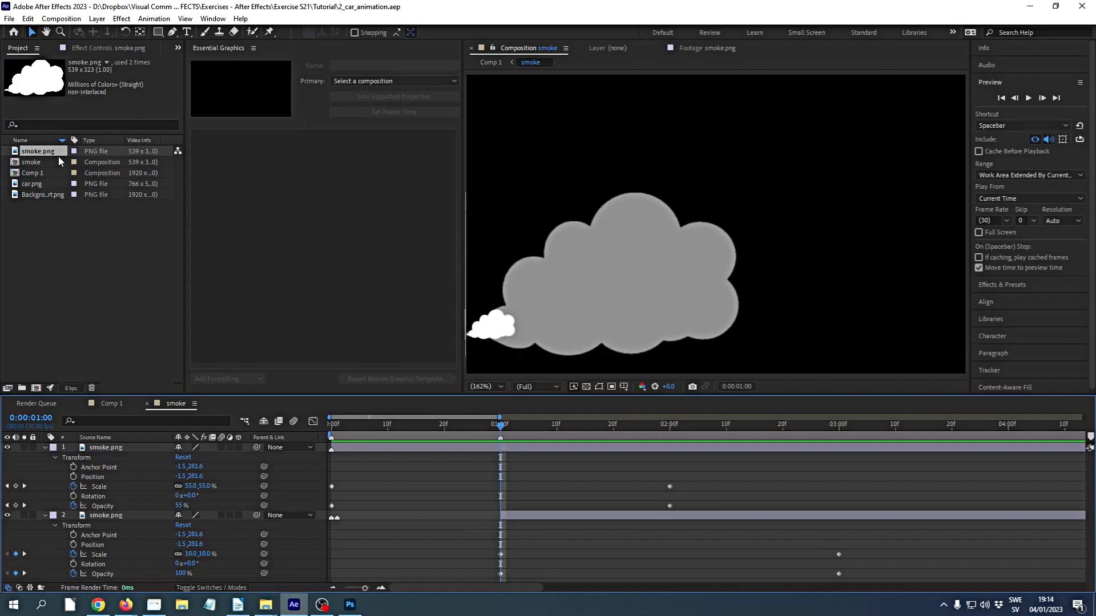
{"action": "right_click", "coordinate": [29, 152]}
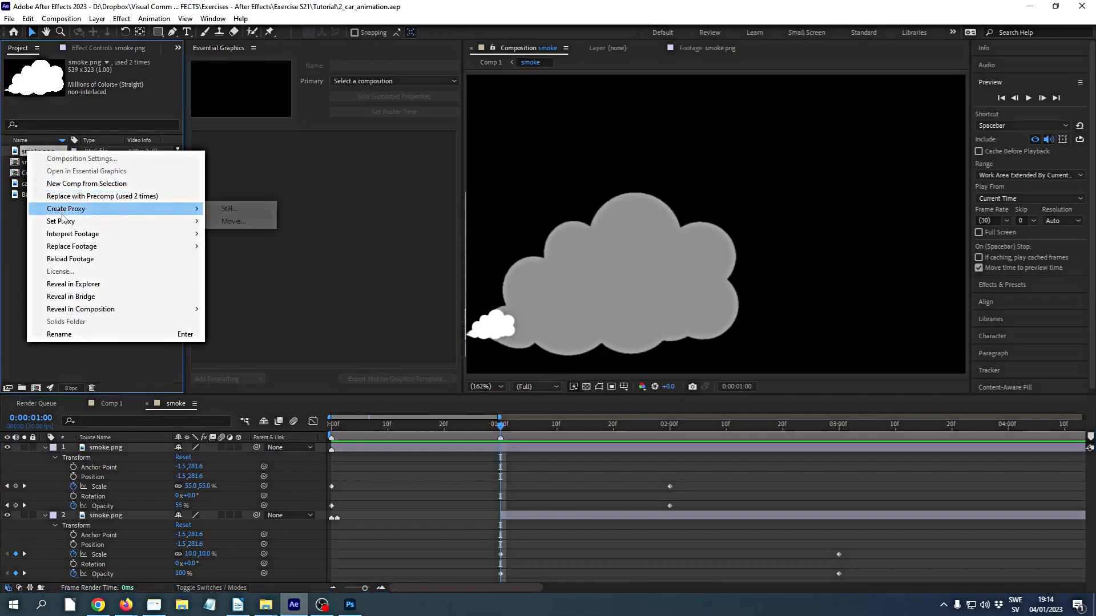
{"action": "left_click", "coordinate": [17, 242]}
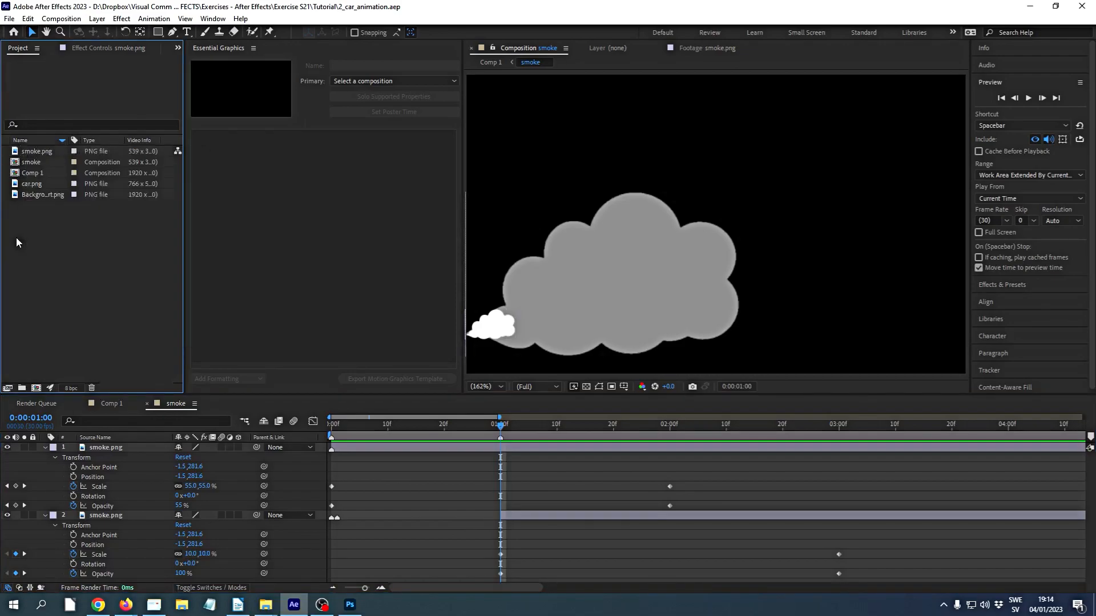
{"action": "left_click_drag", "start_coordinate": [35, 151], "coordinate": [104, 587]}
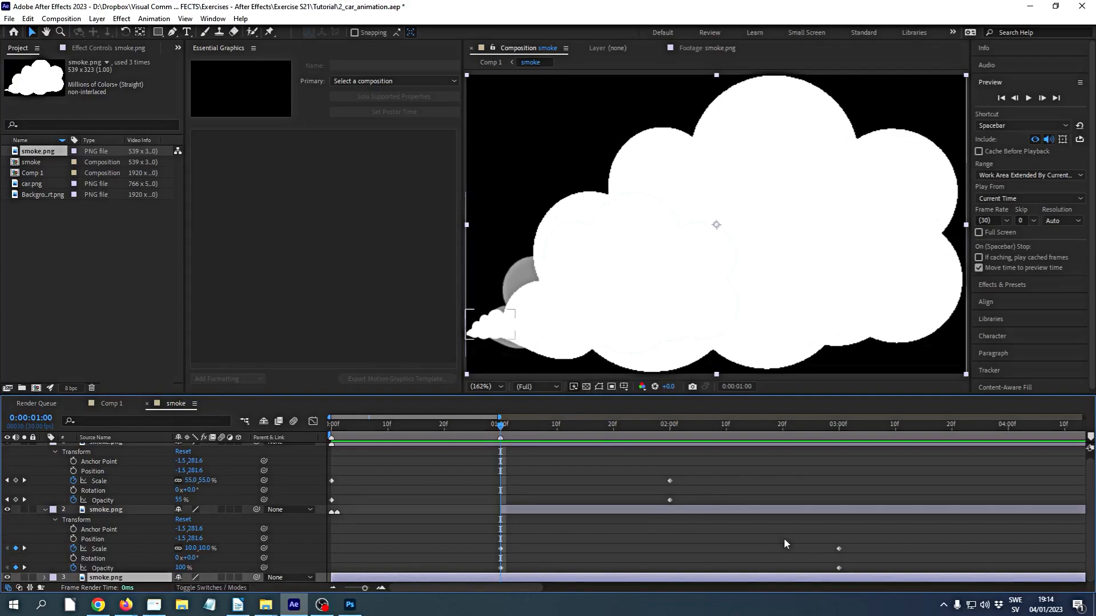
- Collapse the first two smoke.png layers and expand the Transform properties of the third
{"action": "left_click", "coordinate": [46, 510]}
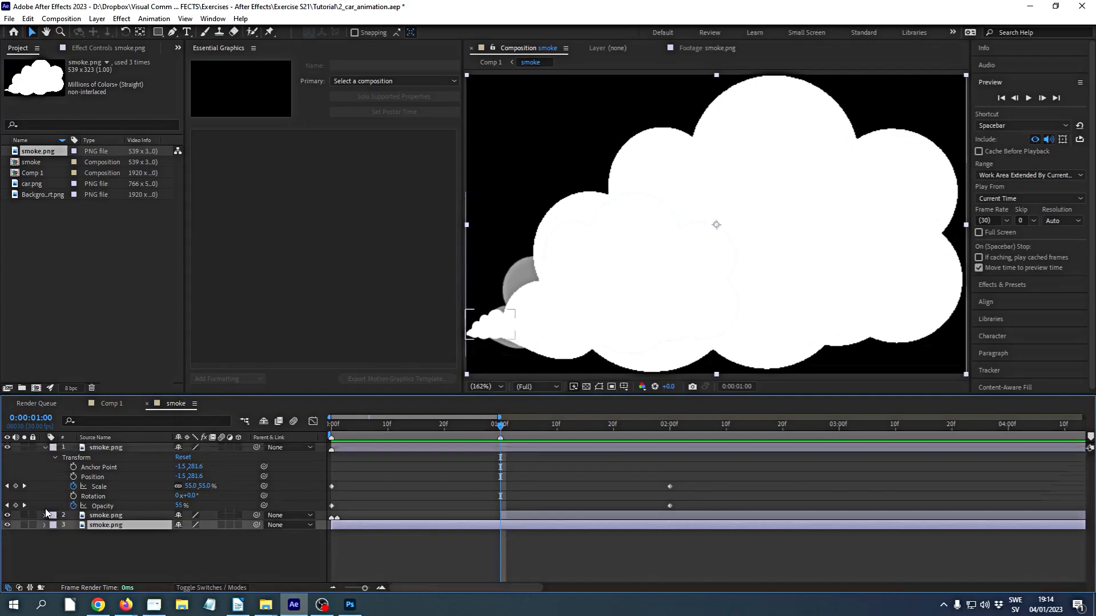
{"action": "left_click", "coordinate": [46, 447]}
{"action": "left_click", "coordinate": [44, 466]}
{"action": "left_click", "coordinate": [54, 478]}
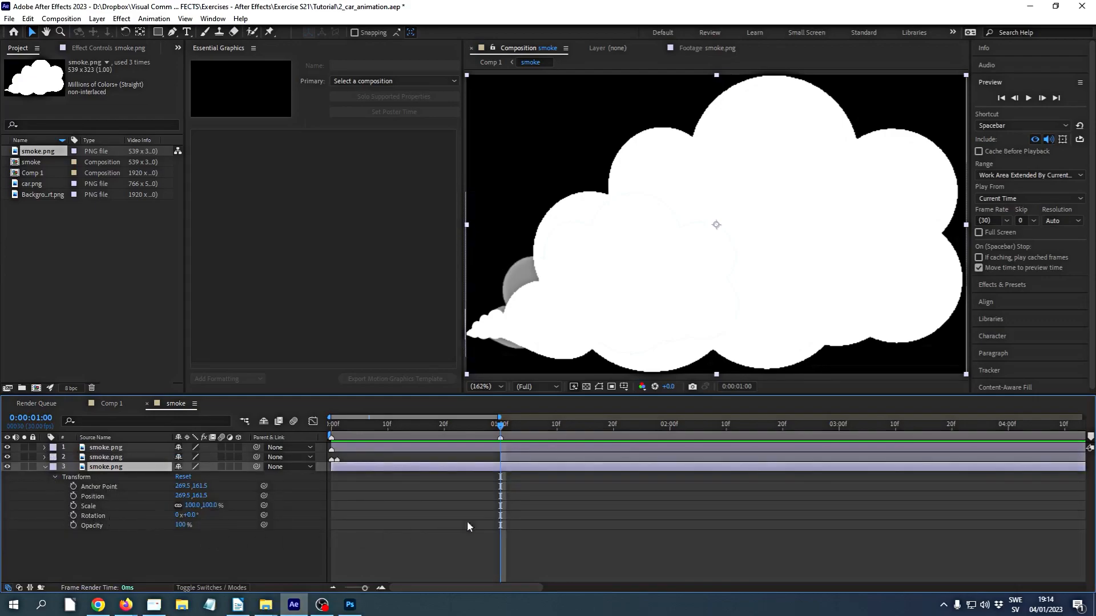
- Apply the saved animation preset exhaust.ffx to the Transform properties of the third smoke.png layer
{"action": "left_click", "coordinate": [89, 478]}
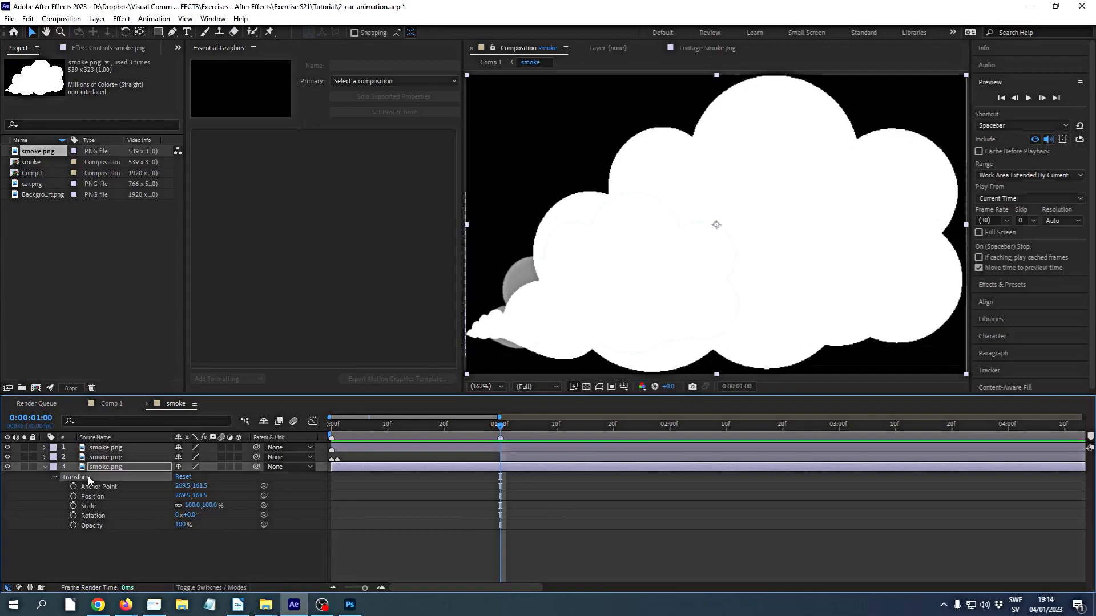
{"action": "left_click", "coordinate": [155, 18]}
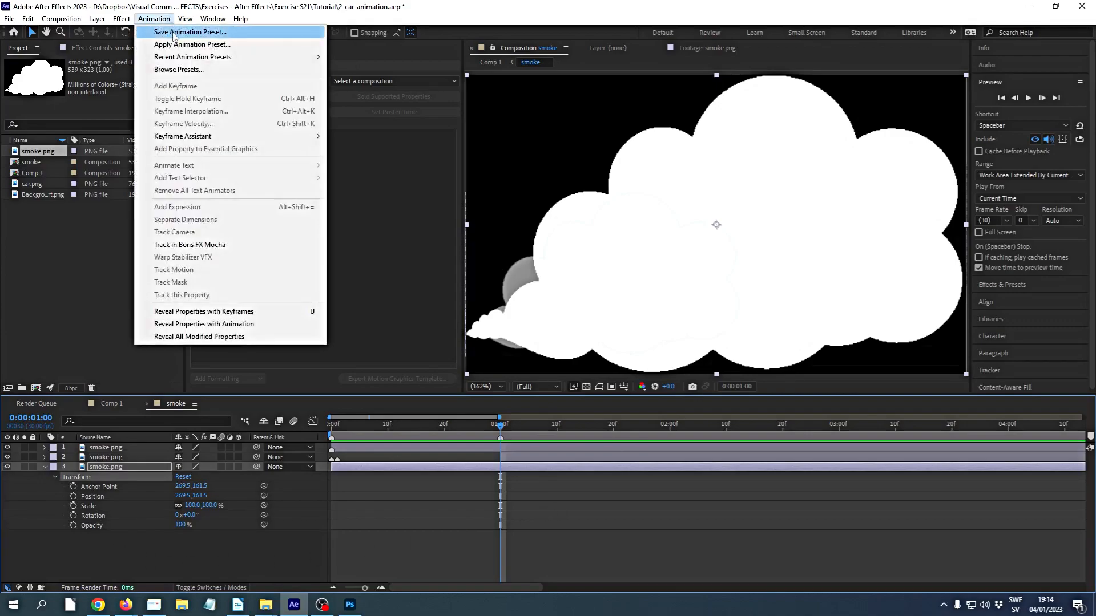
{"action": "left_click", "coordinate": [171, 41]}
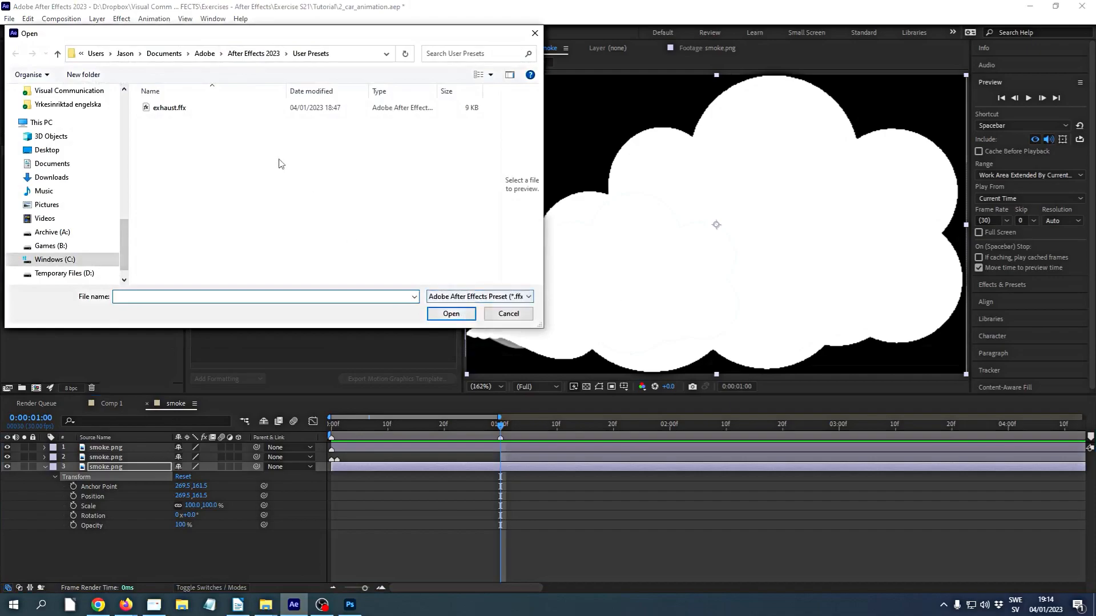
{"action": "left_click", "coordinate": [166, 108]}
{"action": "left_click", "coordinate": [449, 314]}
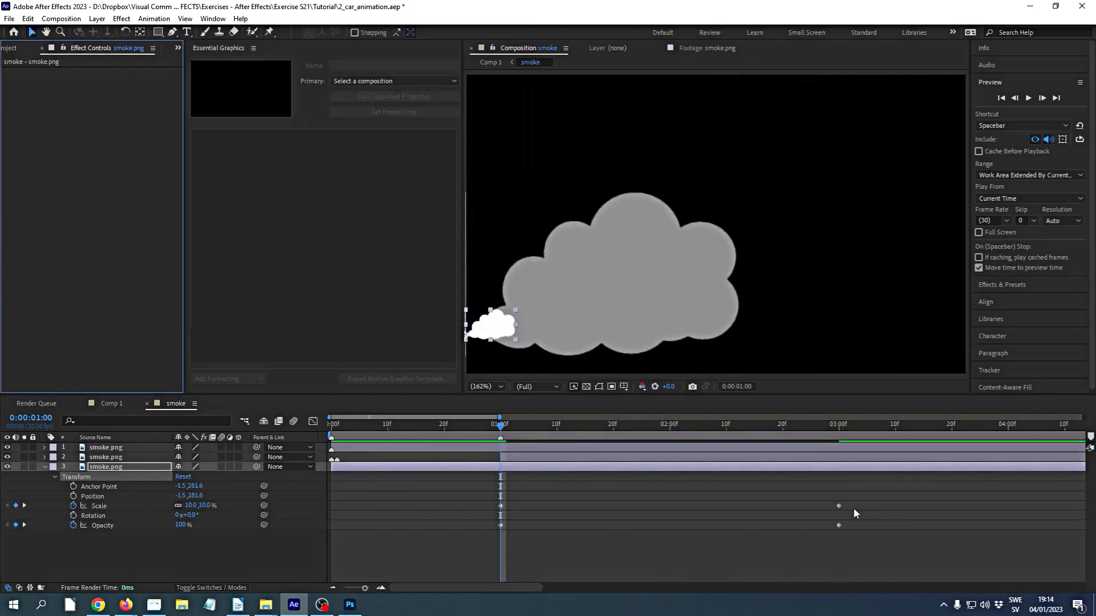
- Shift all Scale and Opacity keyframes of the third smoke.png layer to 0 and 2 seconds
{"action": "left_click_drag", "start_coordinate": [500, 426], "coordinate": [311, 426]}
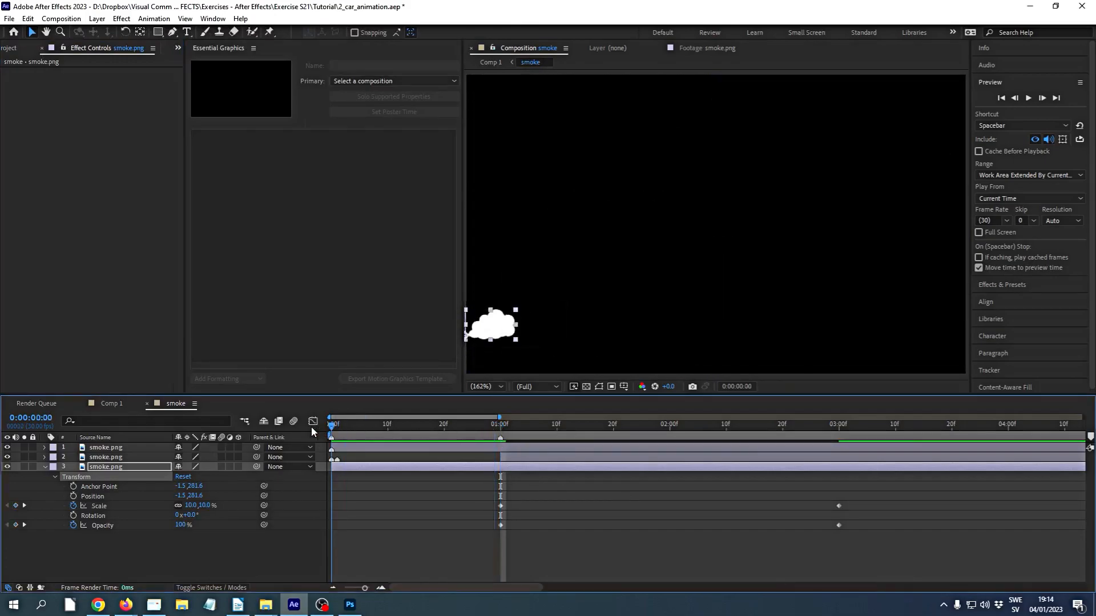
{"action": "left_click_drag", "start_coordinate": [889, 499], "coordinate": [334, 510]}
- Add Opacity and Scale keyframes at 1 second on the third smoke.png layer, keeping the halfway values
{"action": "left_click_drag", "start_coordinate": [332, 426], "coordinate": [501, 451]}
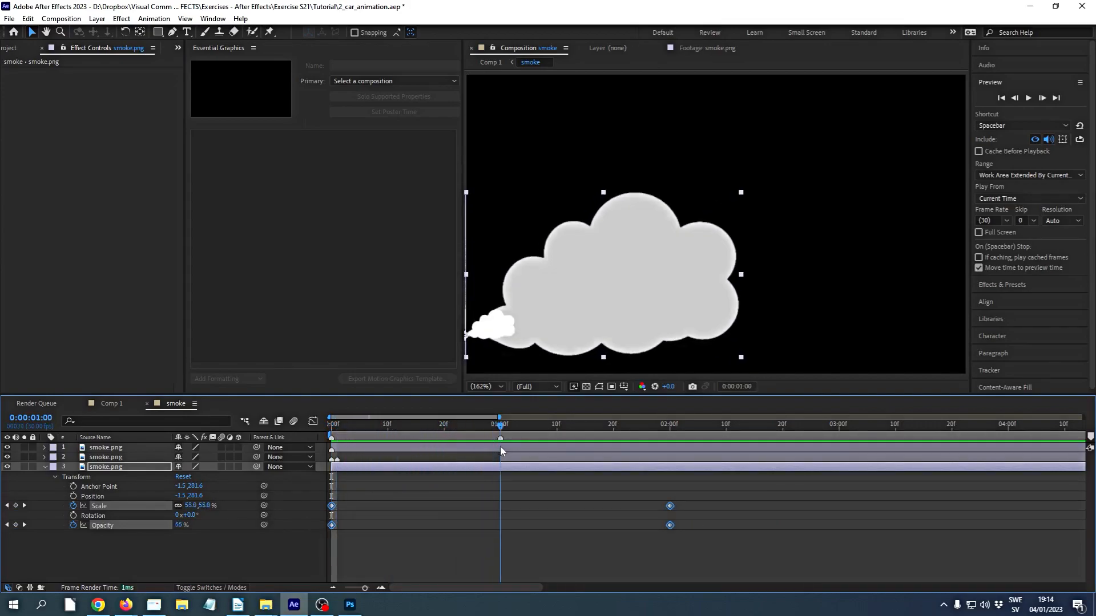
{"action": "key", "text": "alt+["}
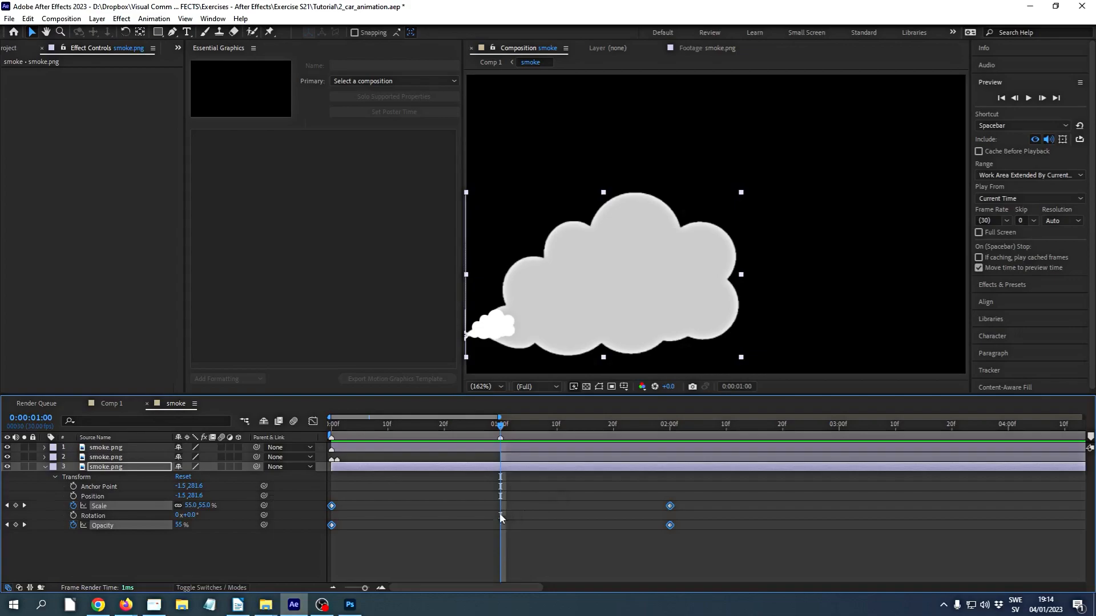
{"action": "left_click", "coordinate": [16, 525]}
{"action": "left_click", "coordinate": [15, 506]}
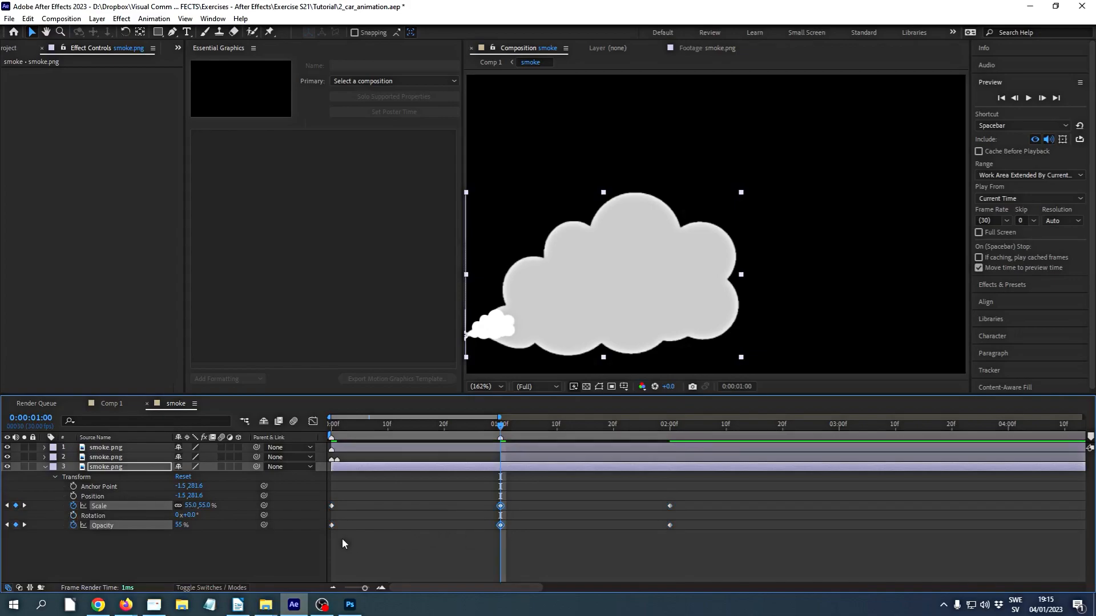
- Delete the third layer's Scale and Opacity keyframes at 0 seconds and shift its remaining keyframes to 0 and 1 second
{"action": "left_click", "coordinate": [332, 525]}
{"action": "left_click", "coordinate": [332, 506]}
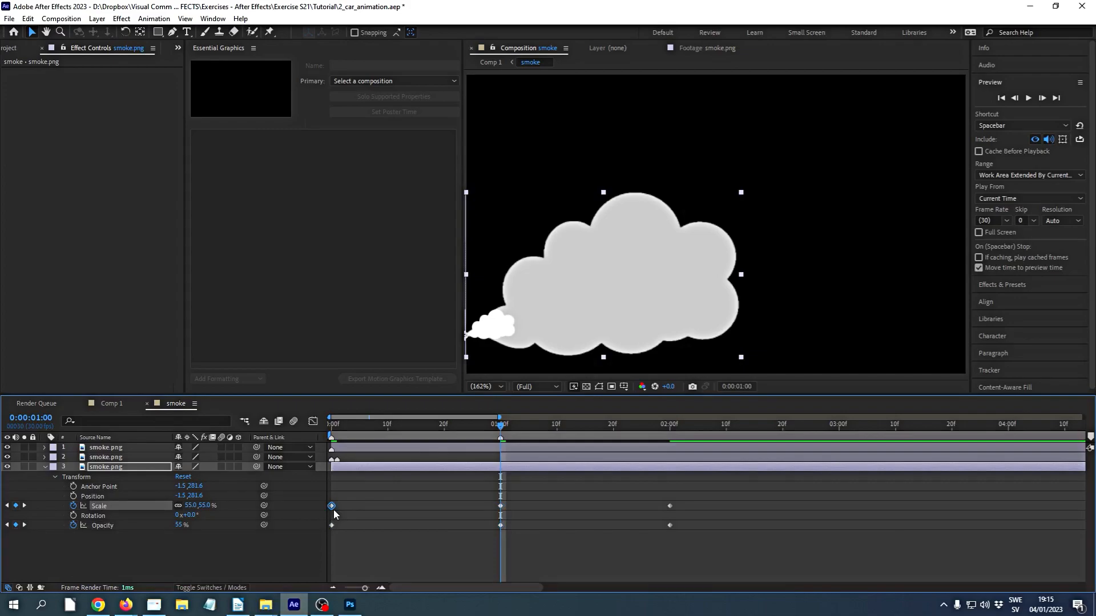
{"action": "key", "text": "Delete"}
{"action": "left_click", "coordinate": [334, 524]}
{"action": "left_click", "coordinate": [332, 525]}
{"action": "key", "text": "Delete"}
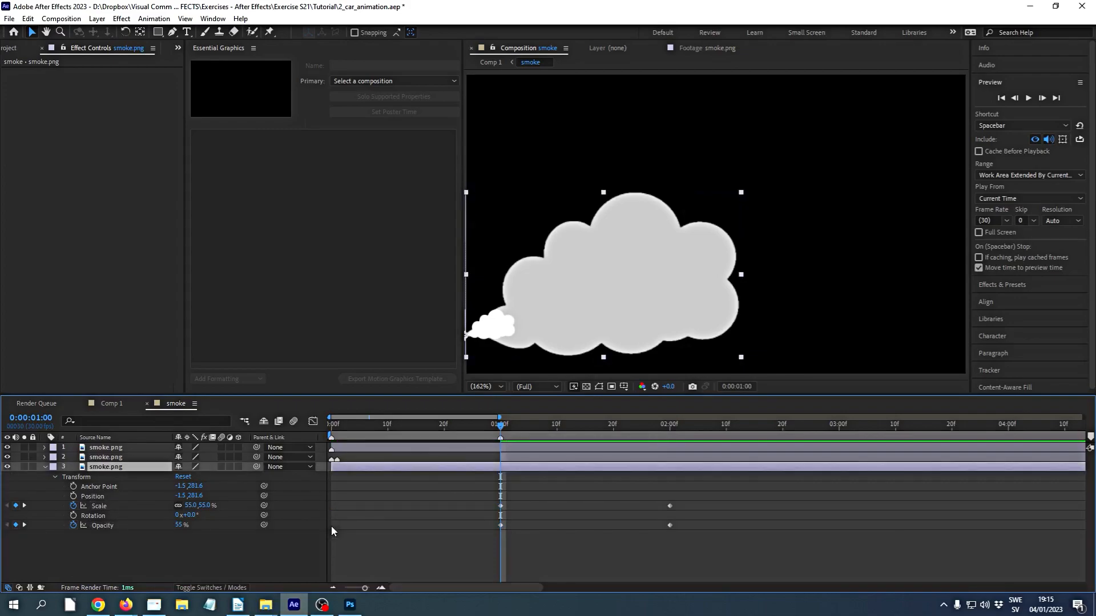
{"action": "left_click_drag", "start_coordinate": [702, 497], "coordinate": [335, 525]}
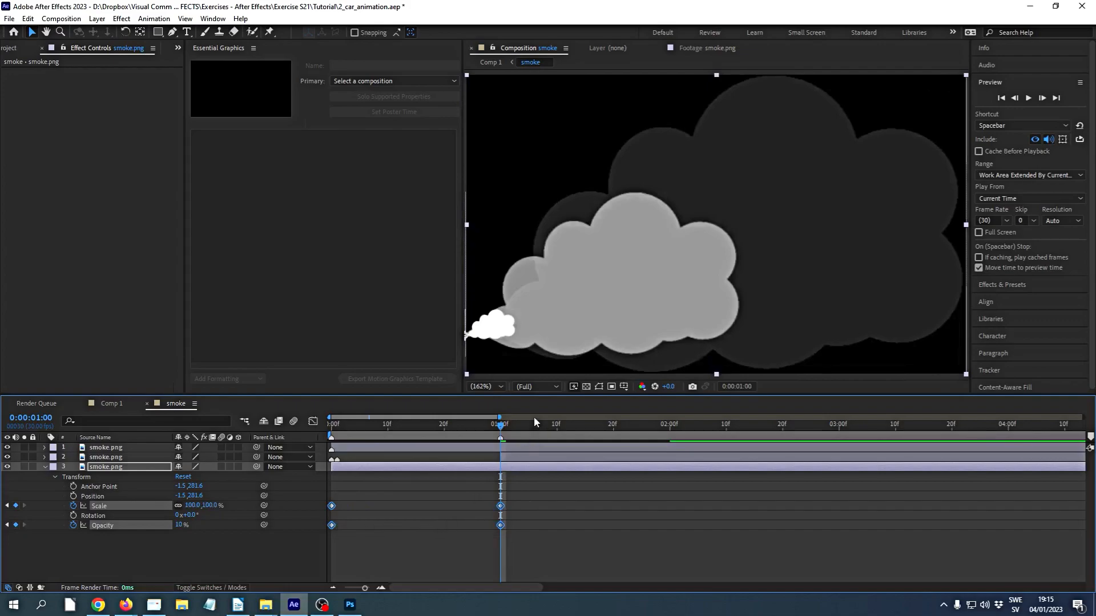
- Scrub the smoke composition between 0 and 2 seconds to check how the three clouds overlap, ending at the first frame
{"action": "left_click_drag", "start_coordinate": [501, 425], "coordinate": [315, 437]}
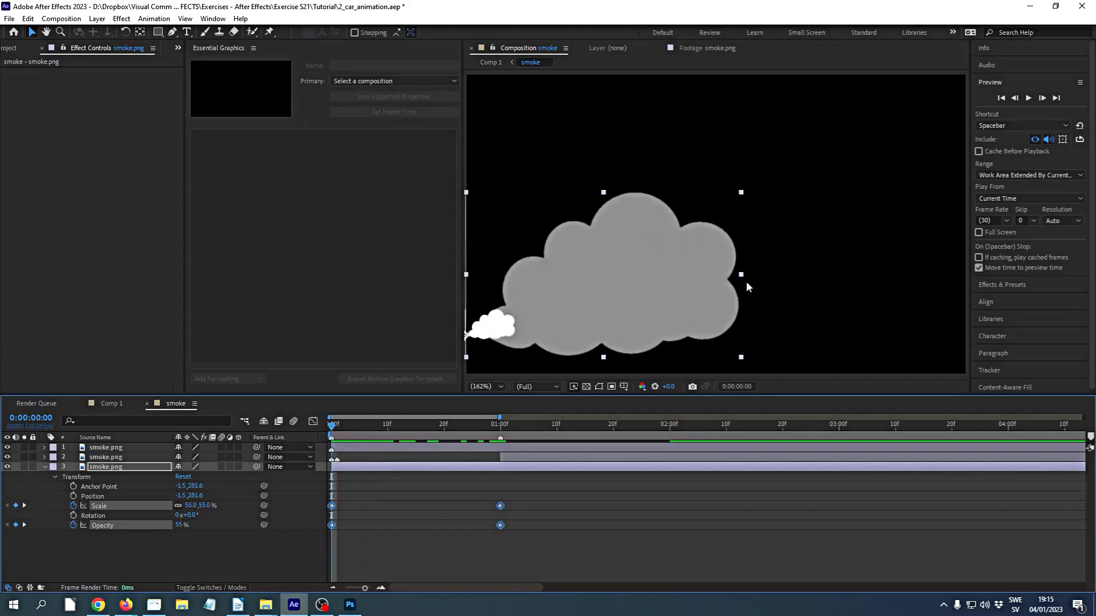
{"action": "left_click_drag", "start_coordinate": [332, 425], "coordinate": [500, 434]}
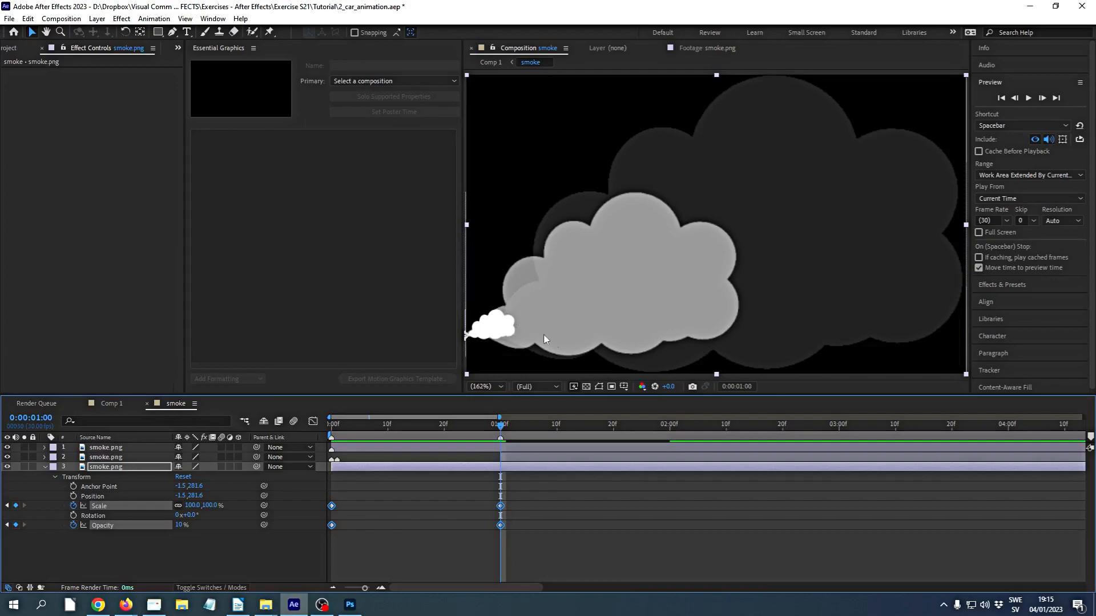
{"action": "left_click", "coordinate": [508, 426]}
{"action": "left_click_drag", "start_coordinate": [507, 426], "coordinate": [669, 520]}
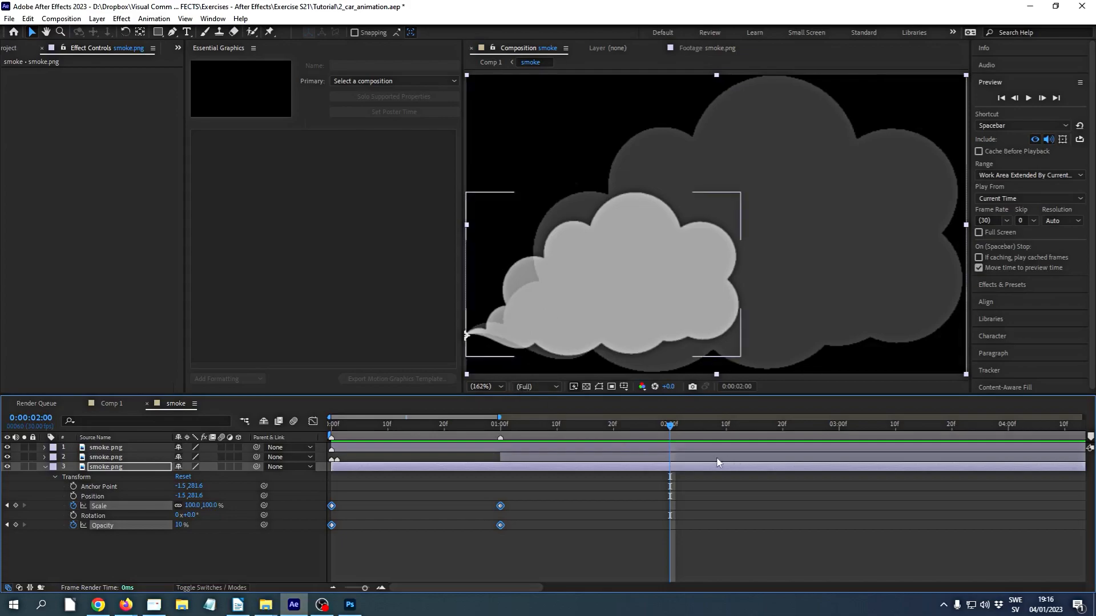
{"action": "left_click_drag", "start_coordinate": [670, 427], "coordinate": [331, 426]}
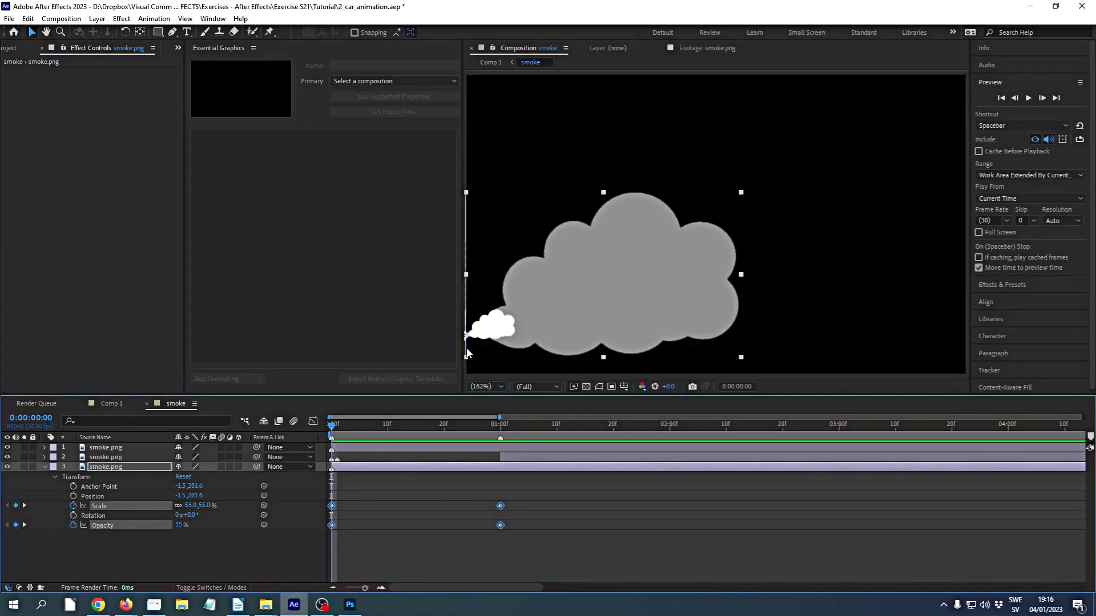
- Save a new version of the project in the Tutorial folder as 3_car_animation.aep
{"action": "left_click", "coordinate": [10, 19]}
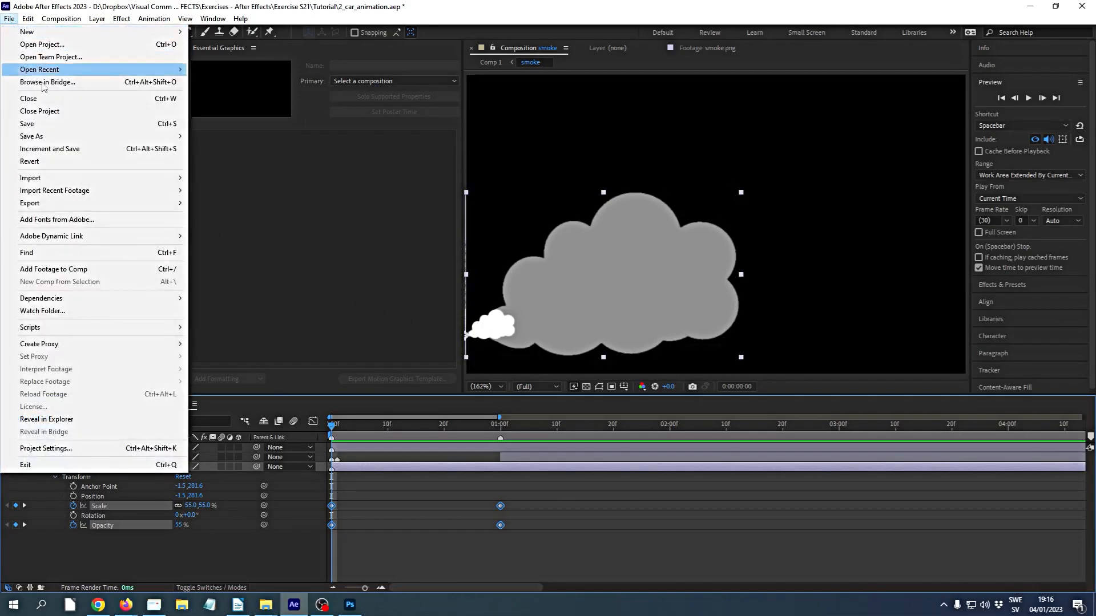
{"action": "mouse_move", "coordinate": [34, 136]}
{"action": "left_click", "coordinate": [247, 137]}
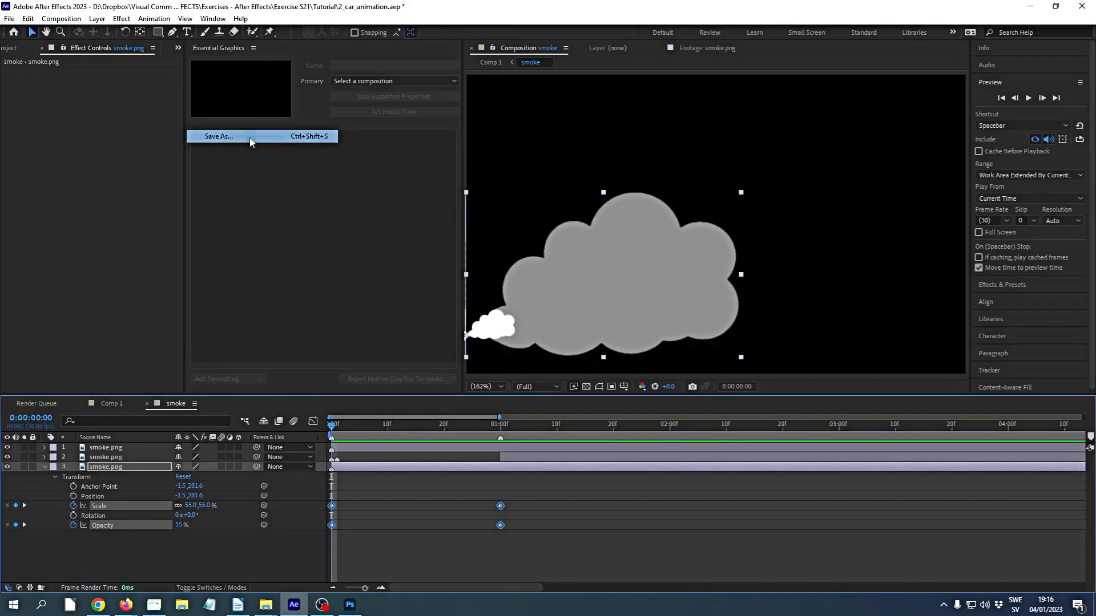
{"action": "left_click_drag", "start_coordinate": [84, 275], "coordinate": [78, 277]}
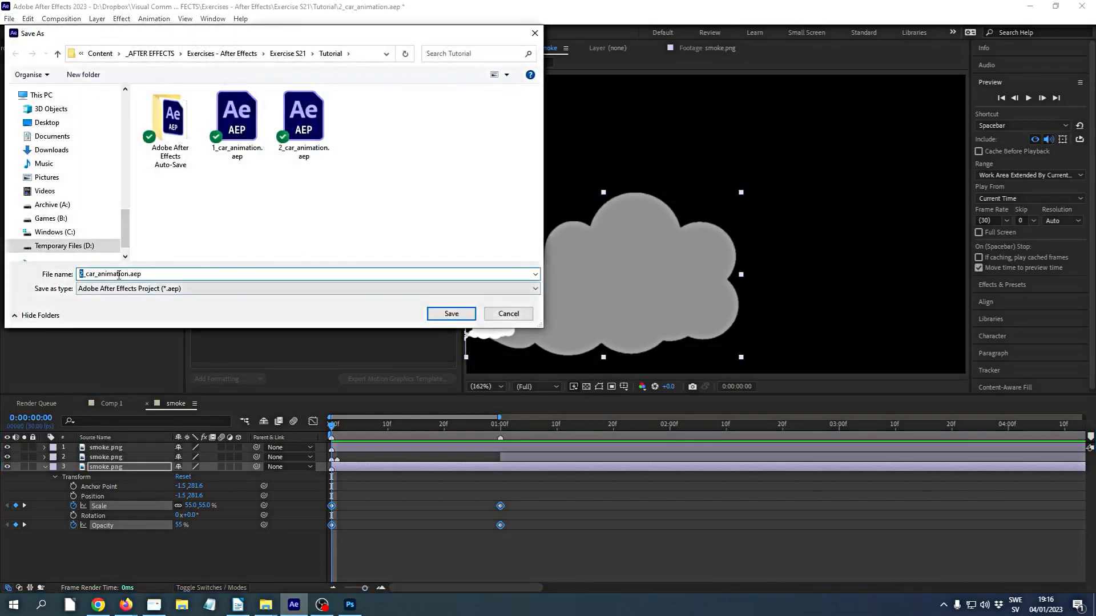
{"action": "type", "text": "3"}
{"action": "left_click", "coordinate": [442, 314]}
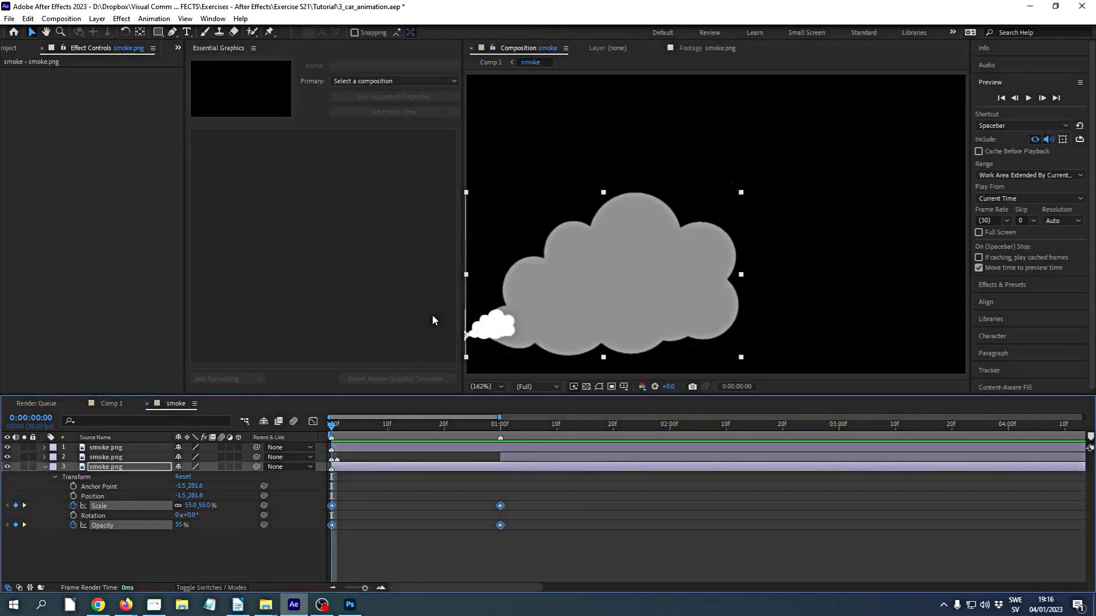
- Open Comp 1 from the project to check the smoke behind the car at the first frame, and reopen the smoke composition
{"action": "left_click", "coordinate": [179, 50]}
{"action": "left_click", "coordinate": [194, 59]}
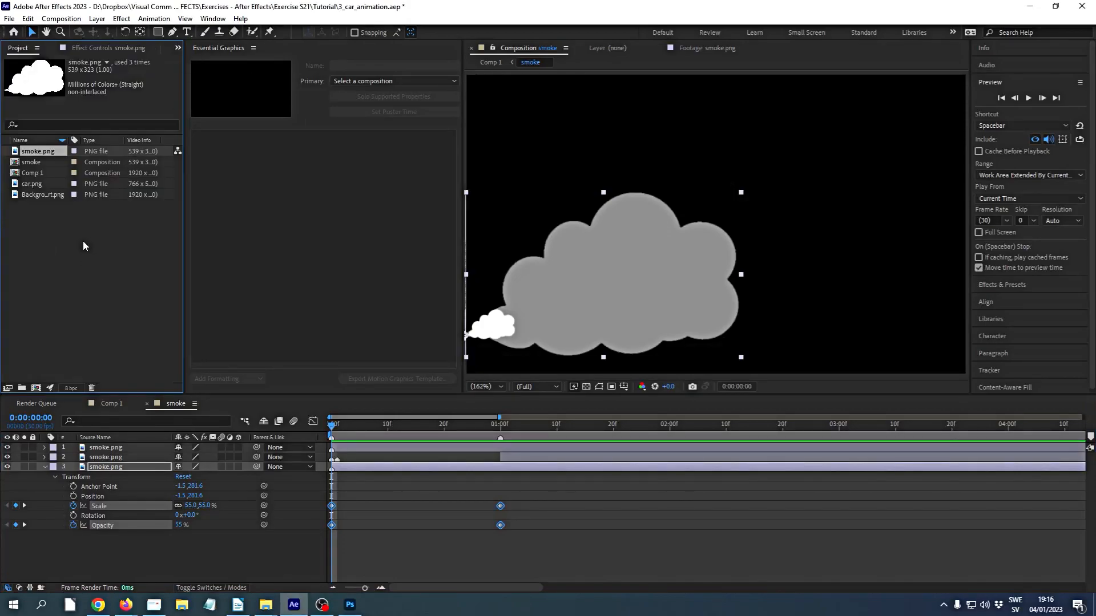
{"action": "double_click", "coordinate": [35, 173]}
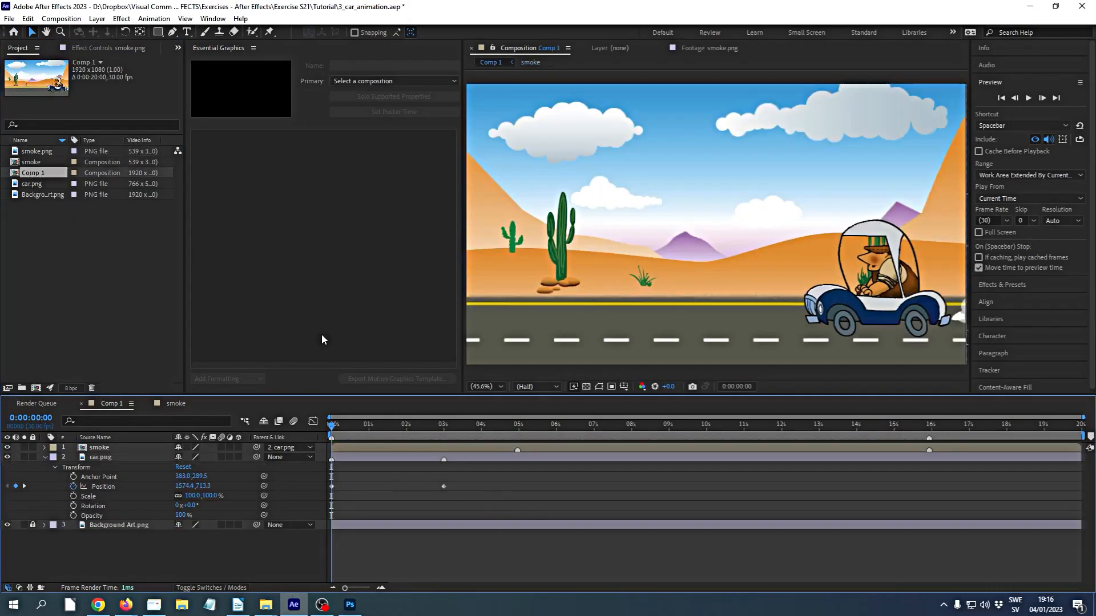
{"action": "left_click_drag", "start_coordinate": [333, 425], "coordinate": [316, 448]}
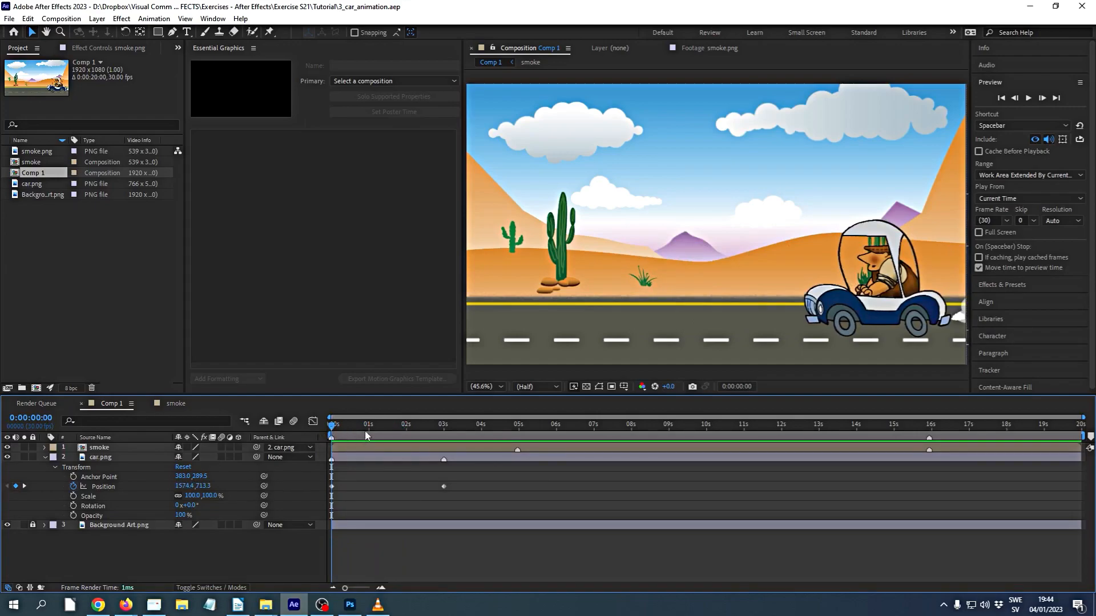
{"action": "double_click", "coordinate": [17, 162]}
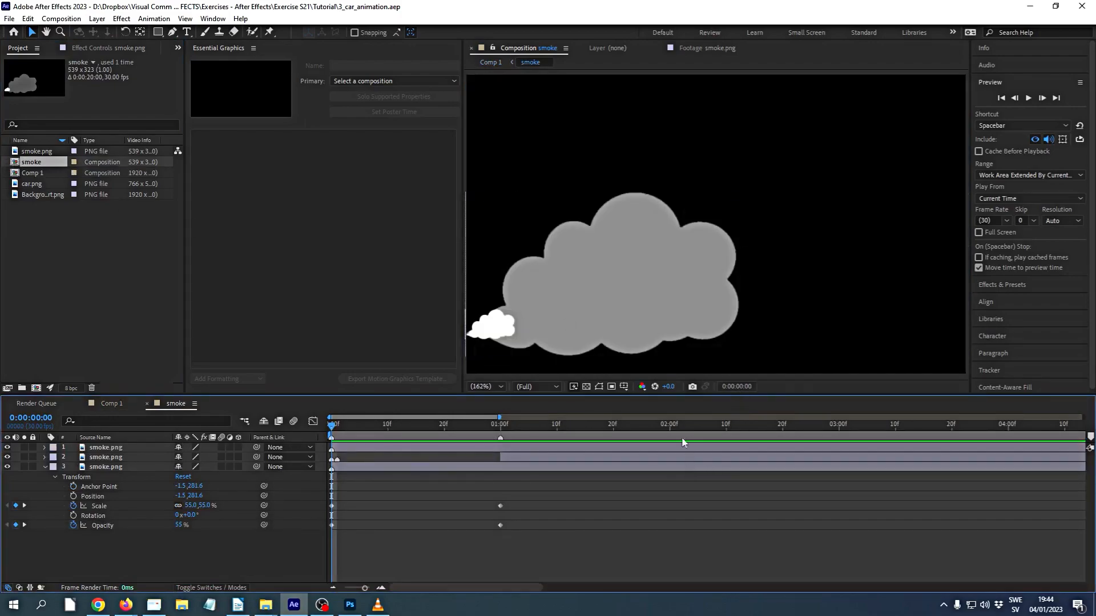
- Set the smoke composition's duration to 2 seconds in its composition settings
{"action": "left_click", "coordinate": [58, 21]}
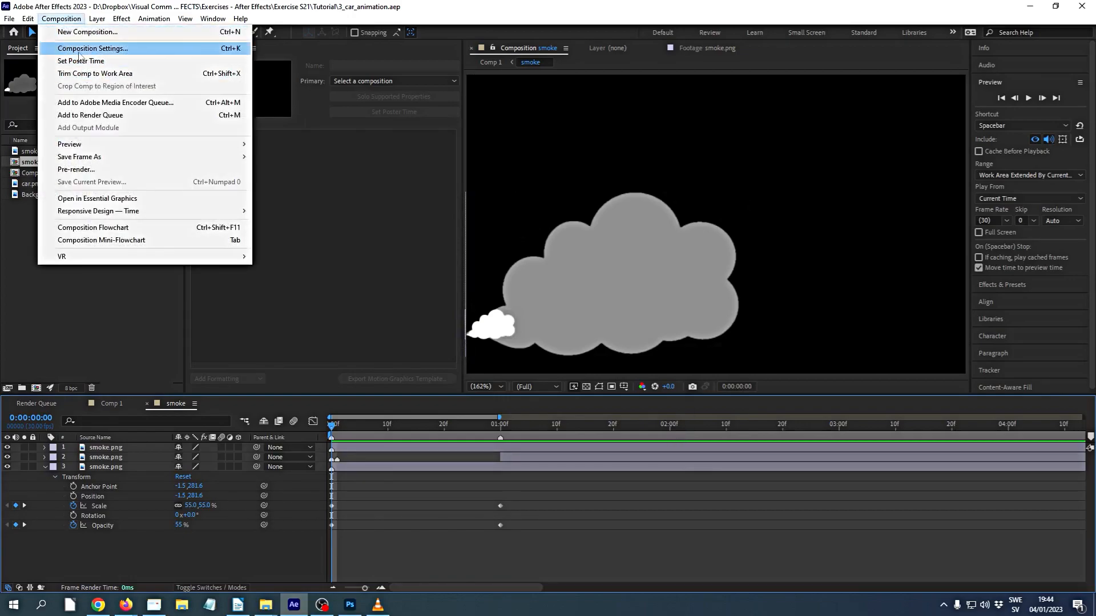
{"action": "left_click", "coordinate": [91, 48]}
{"action": "left_click", "coordinate": [446, 324]}
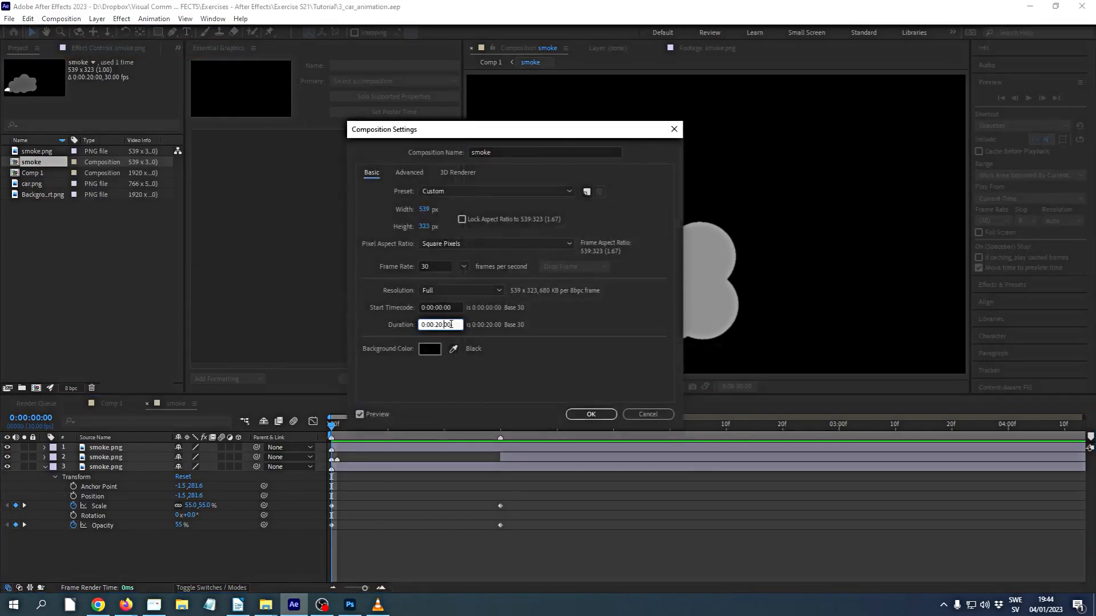
{"action": "key", "text": "BackSpace"}
{"action": "type", "text": "02"}
{"action": "left_click", "coordinate": [595, 412]}
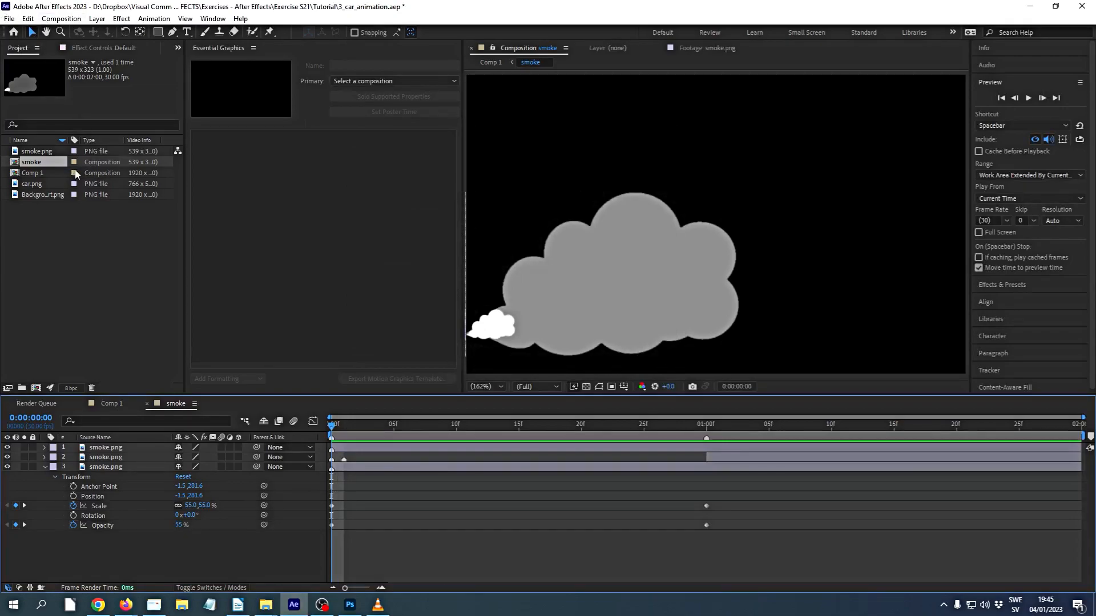
- Open Comp 1 from the project and enable time remapping on its smoke layer
{"action": "double_click", "coordinate": [43, 175]}
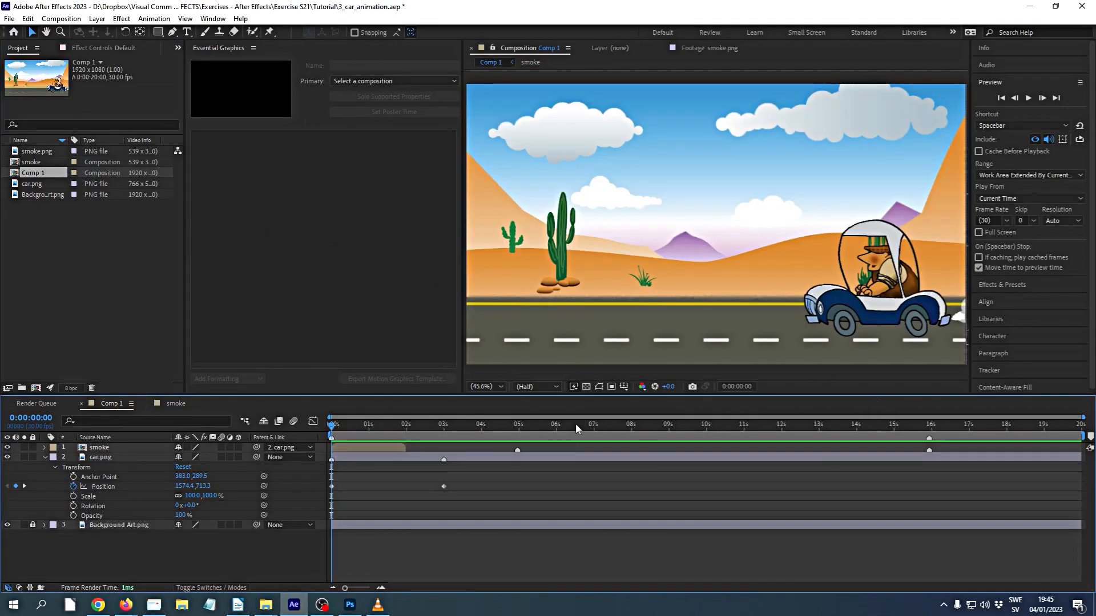
{"action": "left_click", "coordinate": [95, 448]}
{"action": "left_click", "coordinate": [108, 446]}
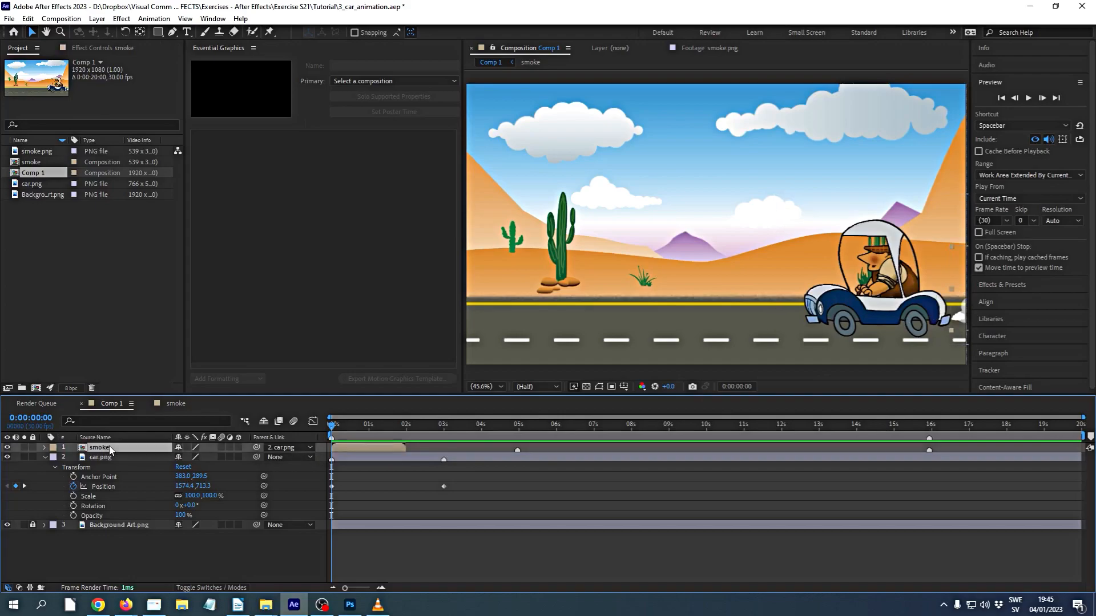
{"action": "left_click", "coordinate": [97, 18]}
{"action": "mouse_move", "coordinate": [164, 167]}
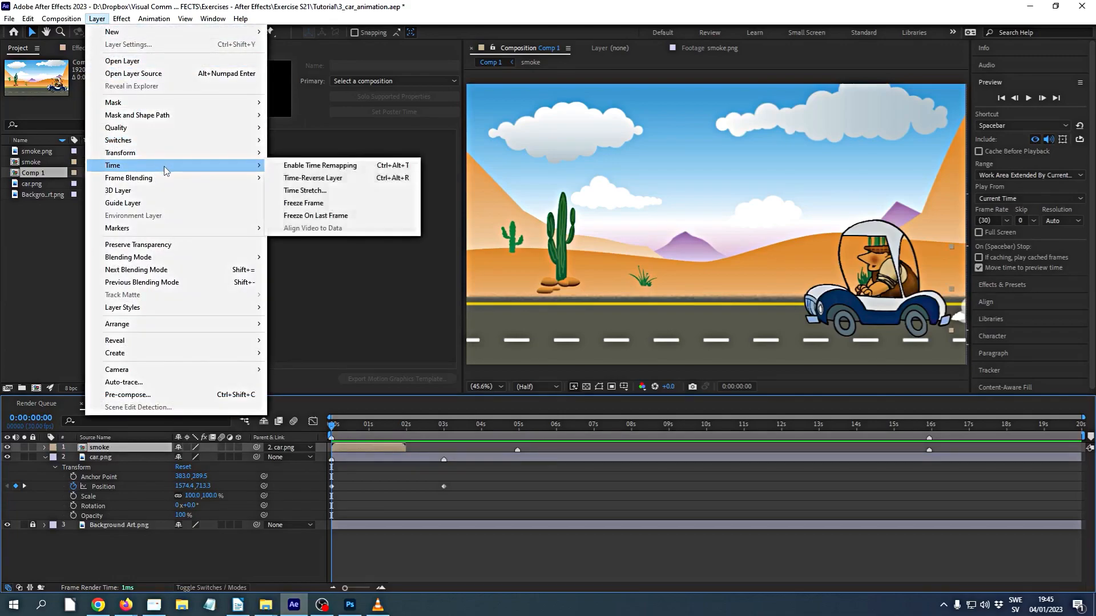
{"action": "left_click", "coordinate": [311, 166]}
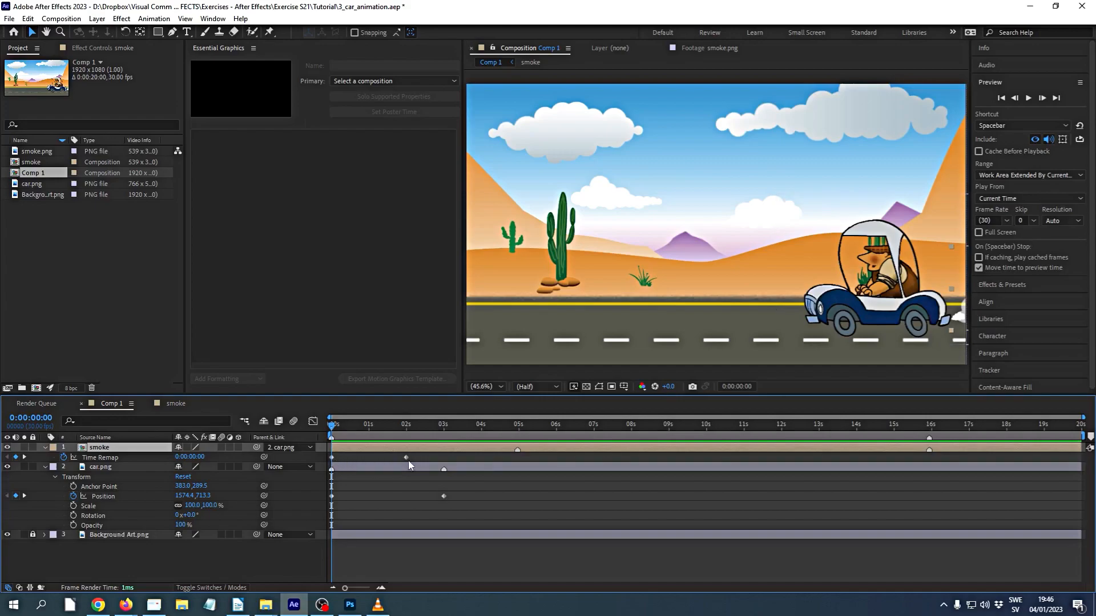
- Add the expression loopOut() to the smoke layer's Time Remap property
{"action": "left_click", "coordinate": [64, 457], "text": "alt"}
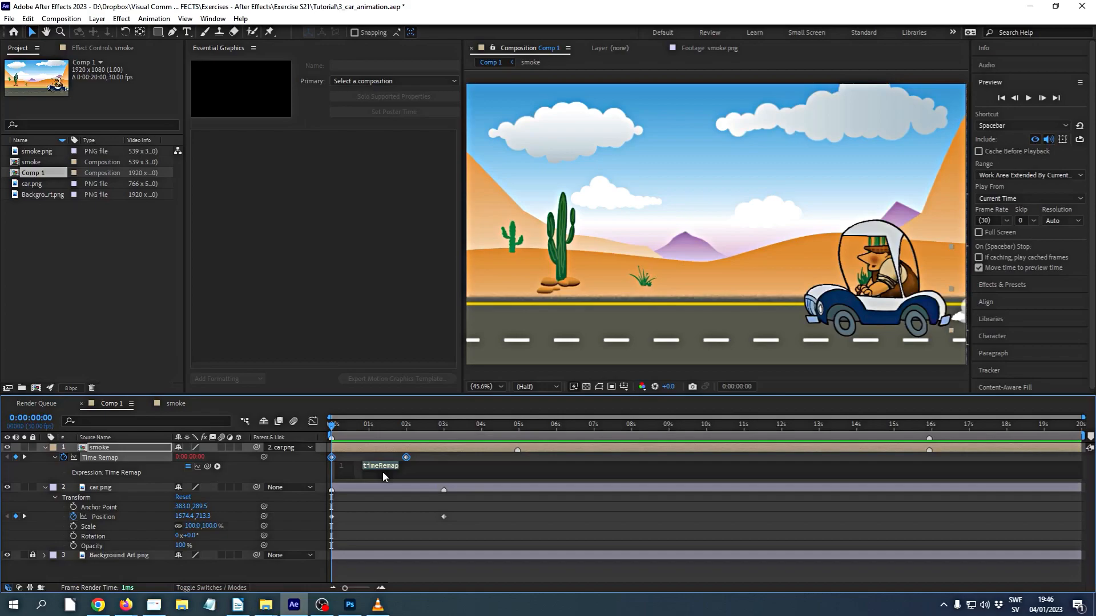
{"action": "type", "text": "l"}
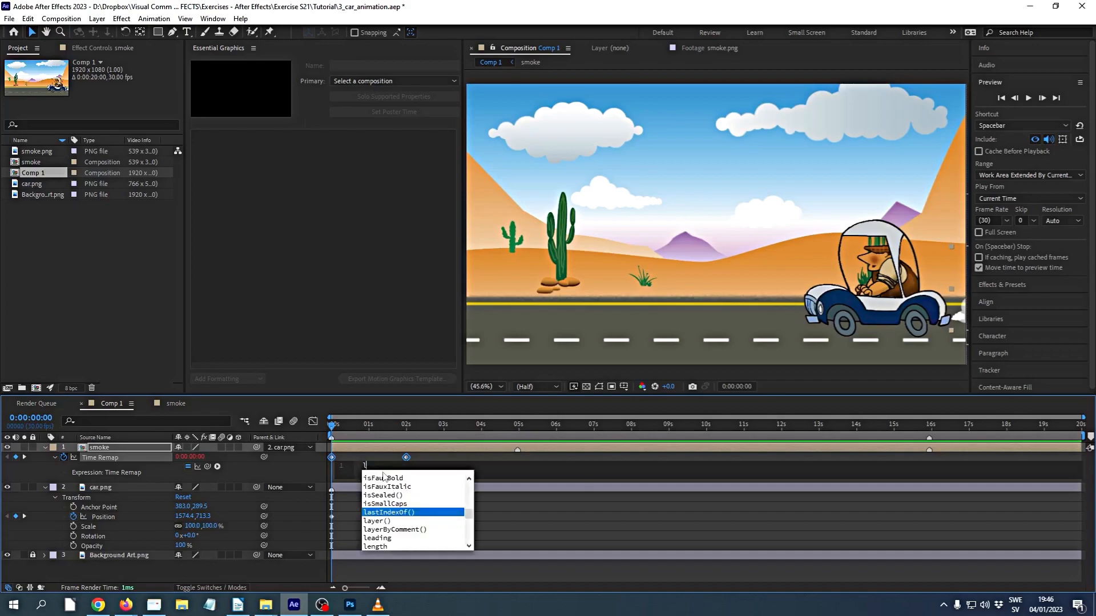
{"action": "type", "text": "oo"}
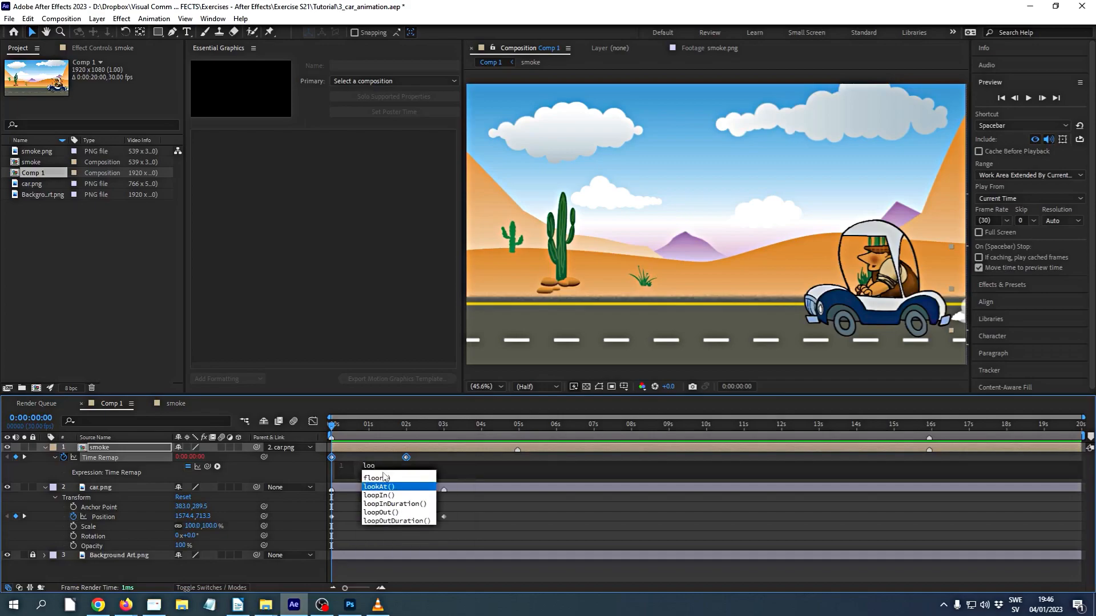
{"action": "type", "text": "p"}
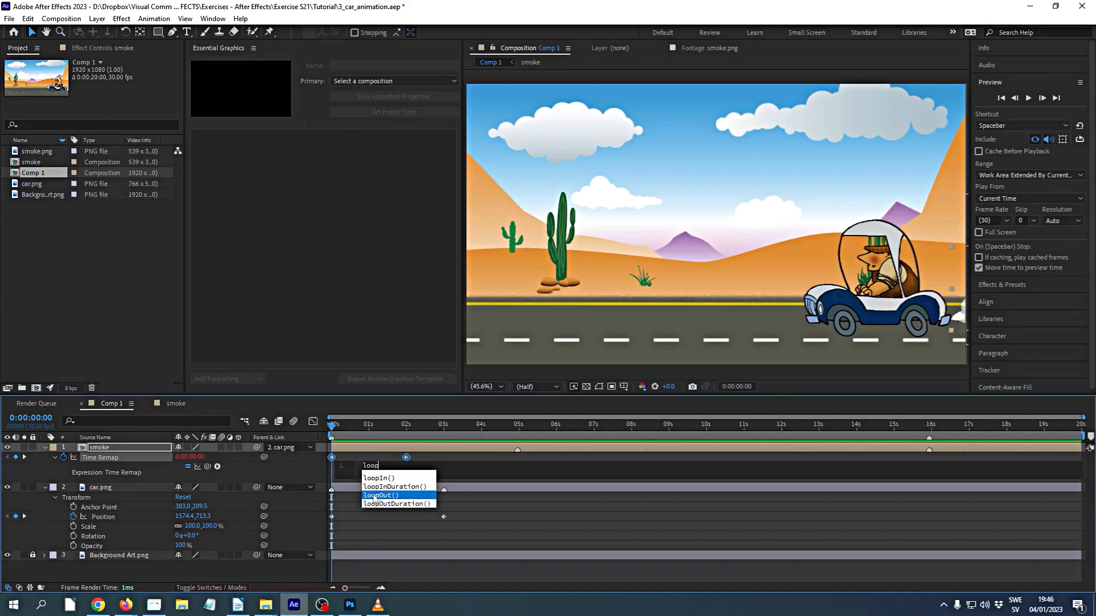
{"action": "left_click", "coordinate": [374, 496]}
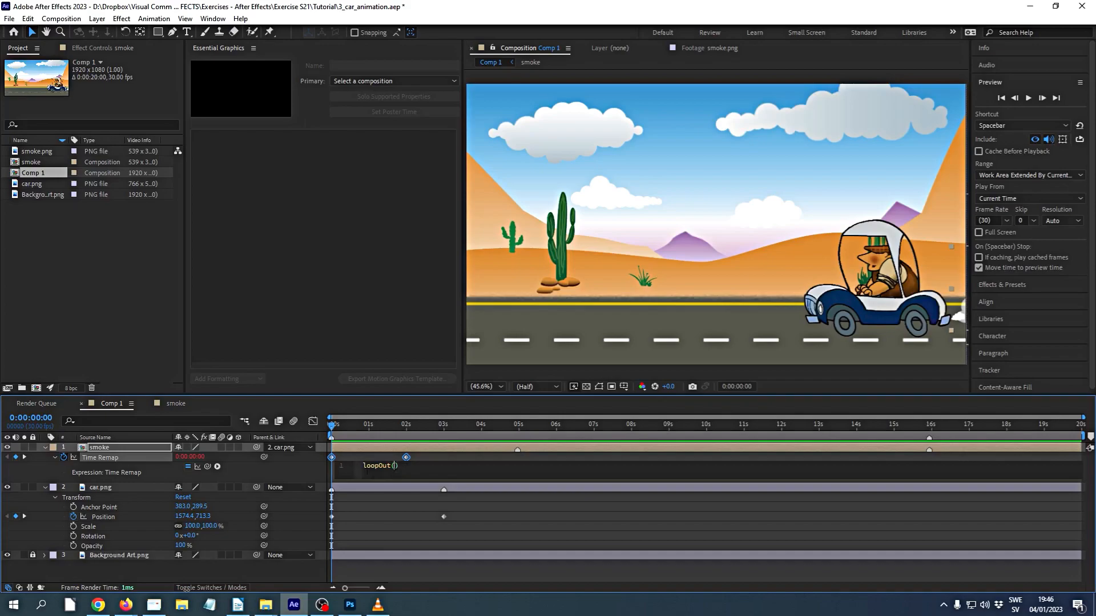
{"action": "left_click", "coordinate": [383, 427]}
- Play Comp 1 from the first frame to check how the smoke repeats behind the car
{"action": "left_click_drag", "start_coordinate": [374, 426], "coordinate": [314, 426]}
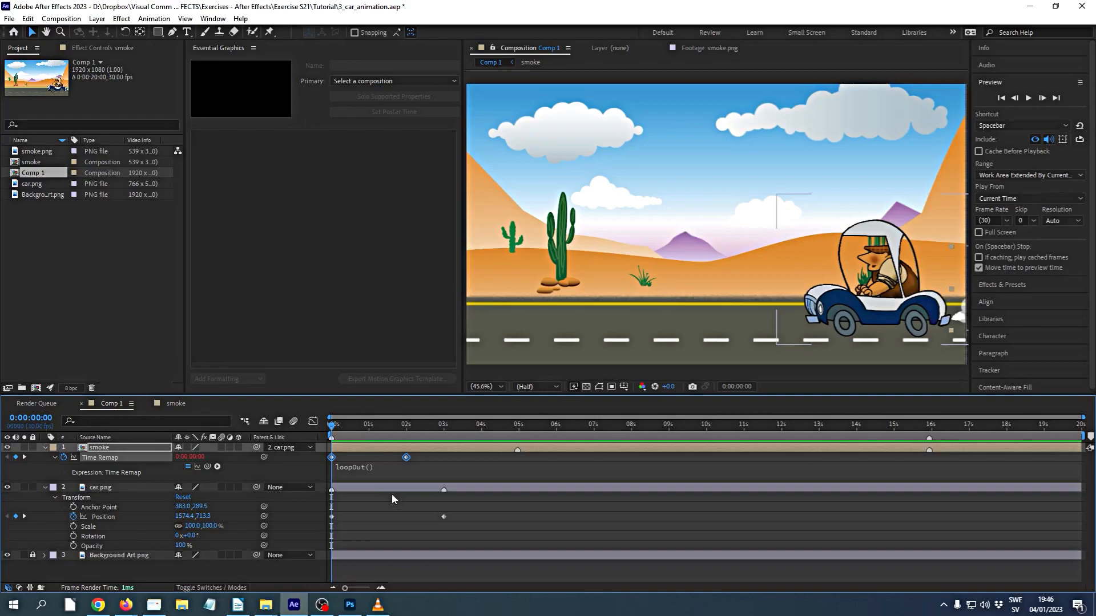
{"action": "key", "text": "space"}
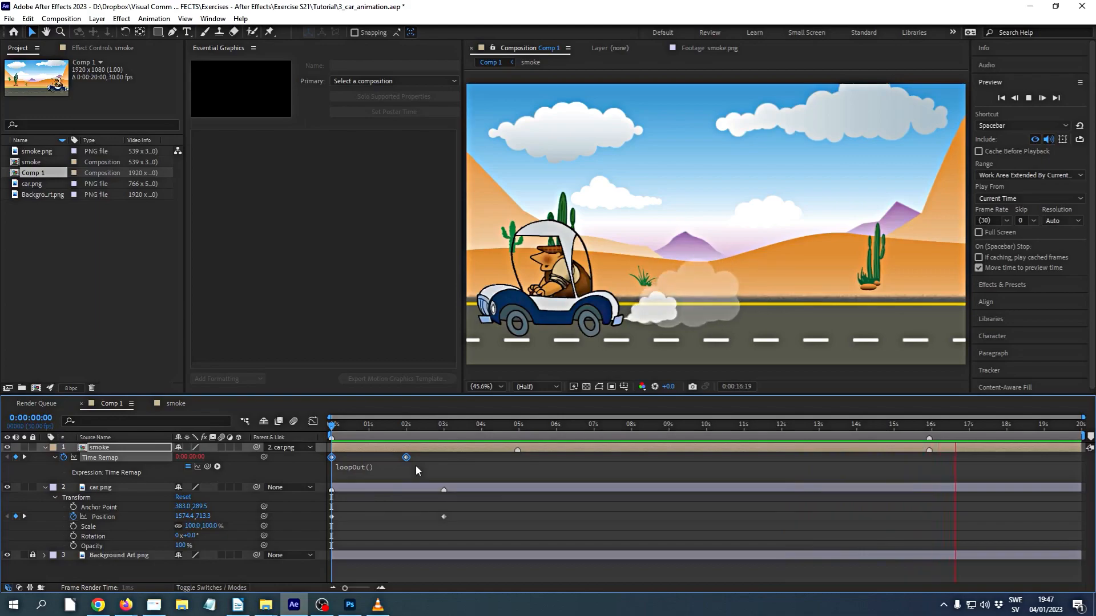
{"action": "key", "text": "space"}
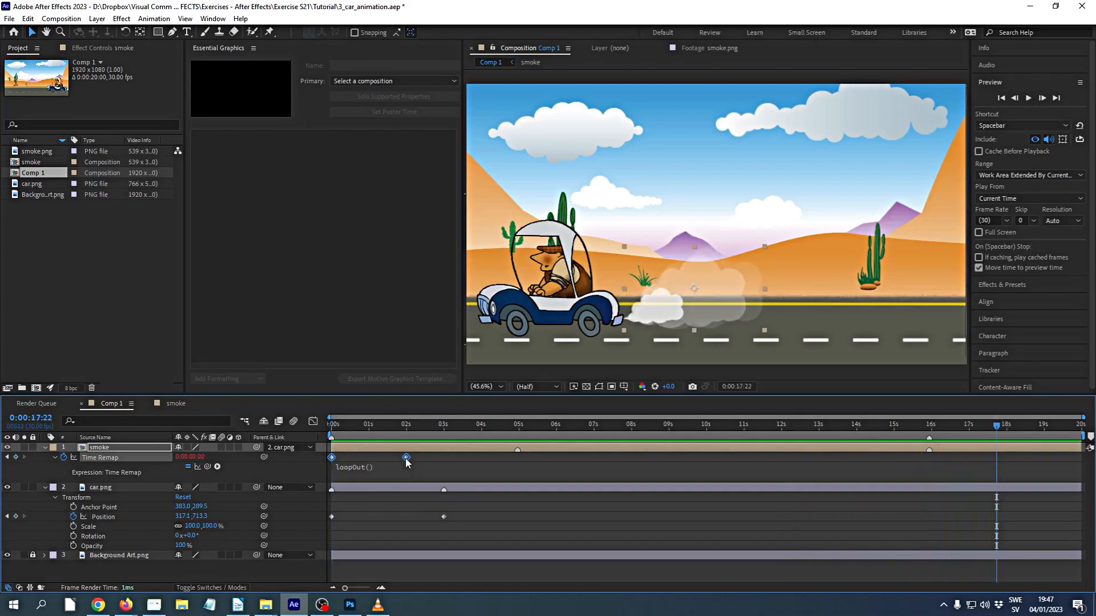
- Zoom into the timeline around 2 seconds and step frame by frame between 0:00:01:28 and 0:00:02:00 to examine the smoke
{"action": "left_click_drag", "start_coordinate": [1004, 427], "coordinate": [407, 463]}
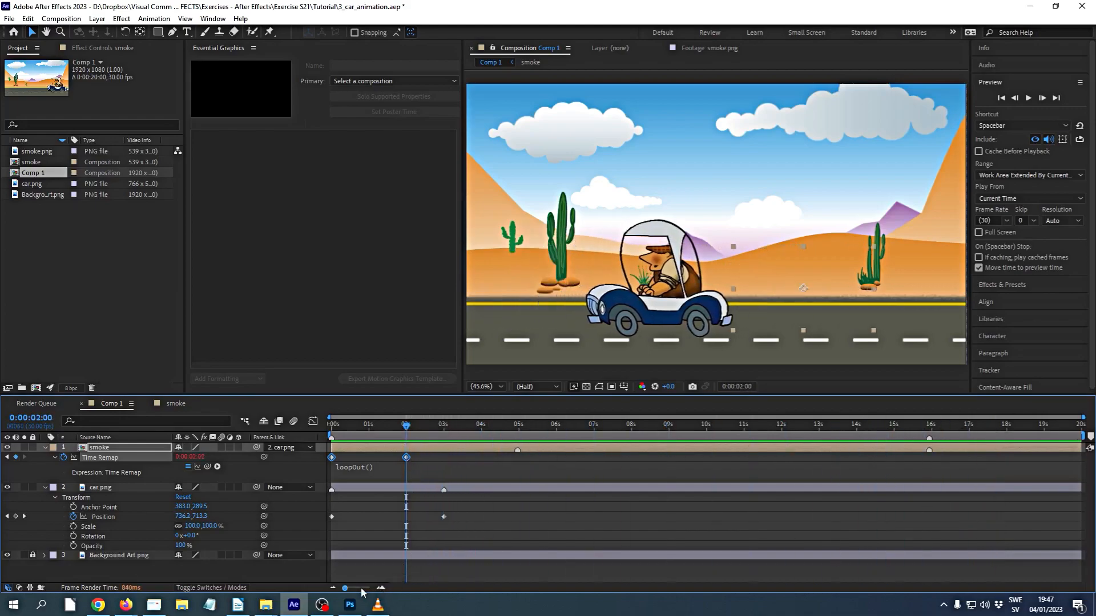
{"action": "left_click_drag", "start_coordinate": [344, 589], "coordinate": [364, 588]}
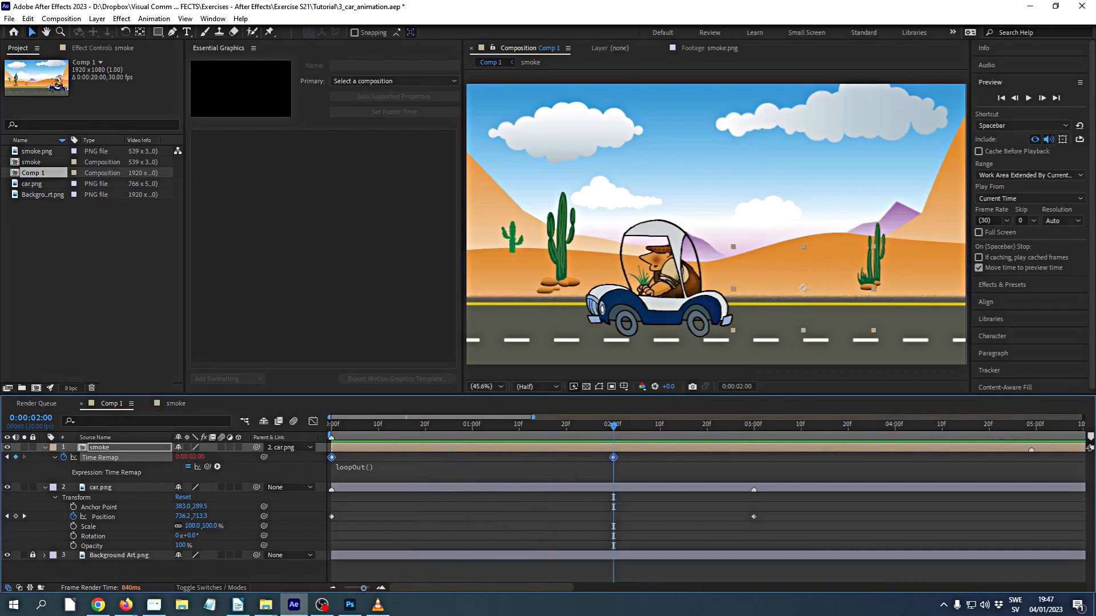
{"action": "left_click", "coordinate": [1015, 99]}
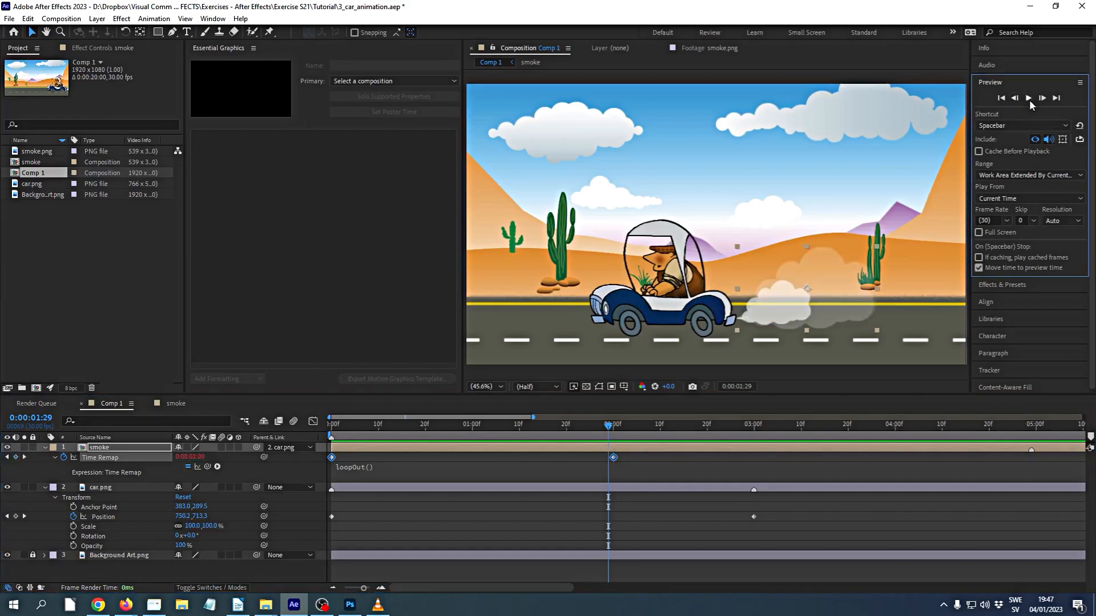
{"action": "left_click", "coordinate": [1016, 100]}
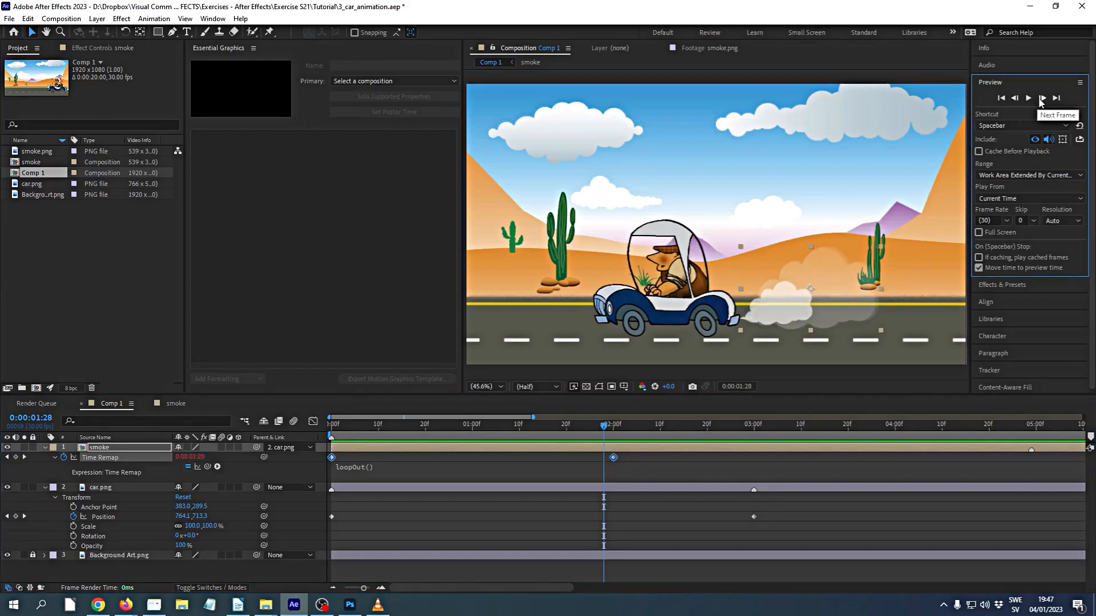
{"action": "left_click", "coordinate": [1041, 99]}
{"action": "left_click", "coordinate": [1041, 98]}
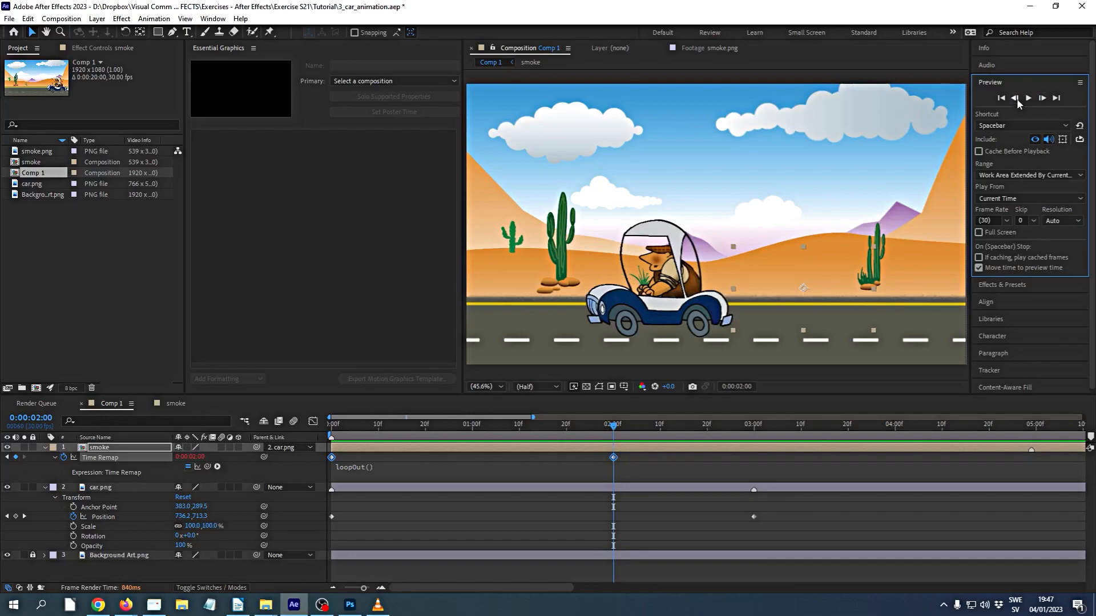
- Add a Time Remap keyframe to the smoke layer at 0:00:01:29 and delete its keyframe at 2 seconds
{"action": "left_click", "coordinate": [1015, 100]}
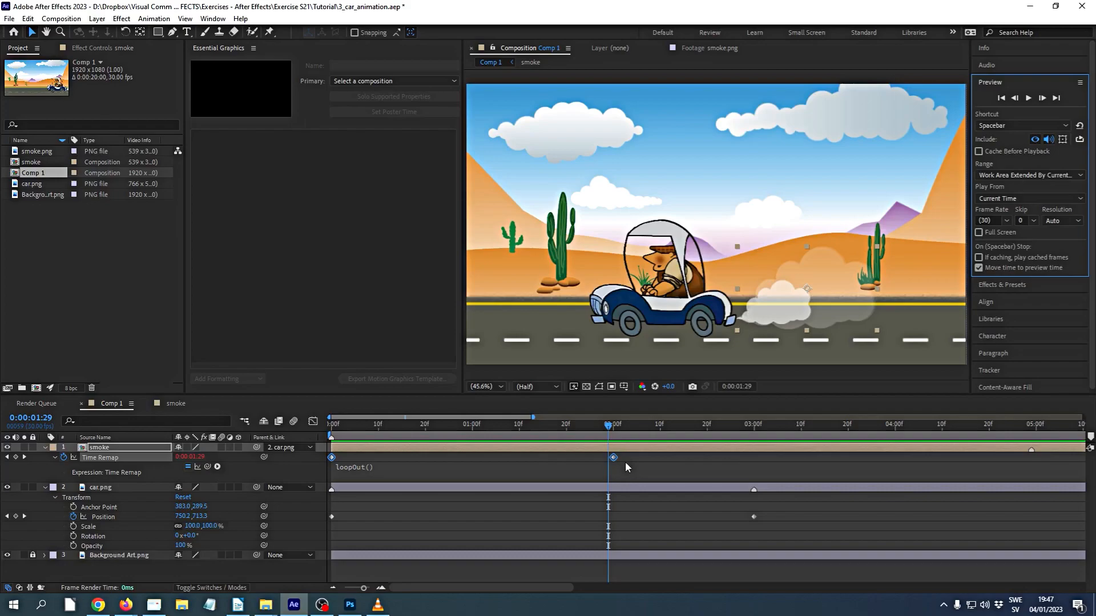
{"action": "left_click", "coordinate": [16, 458]}
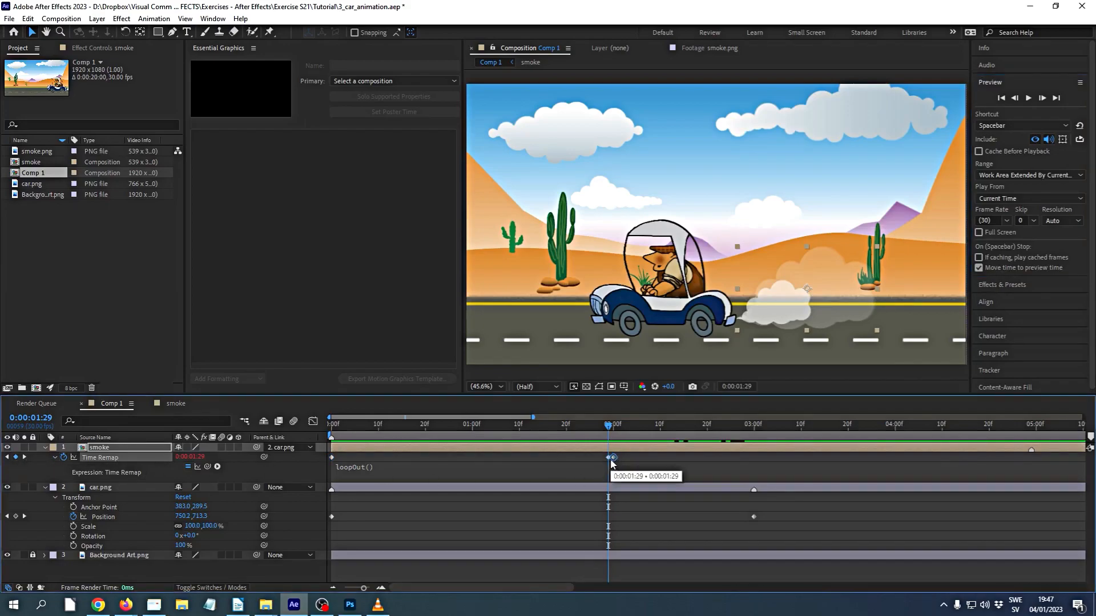
{"action": "key", "text": "Delete"}
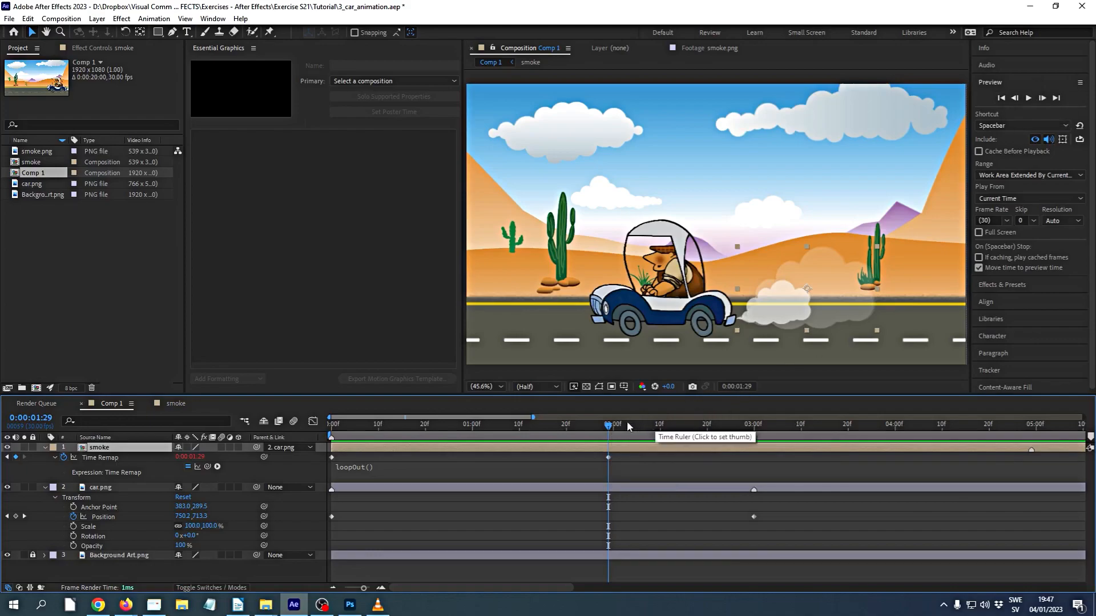
- Preview Comp 1 from near its beginning to check the smoke loop with the new Time Remap keyframe
{"action": "left_click_drag", "start_coordinate": [608, 427], "coordinate": [335, 435]}
{"action": "key", "text": "space"}
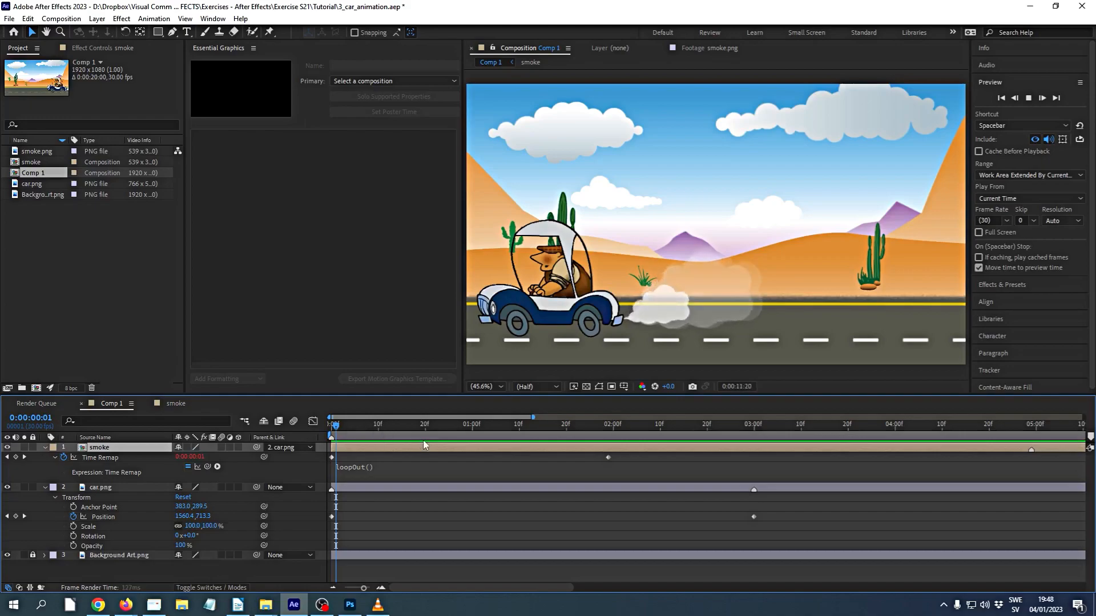
{"action": "key", "text": "space"}
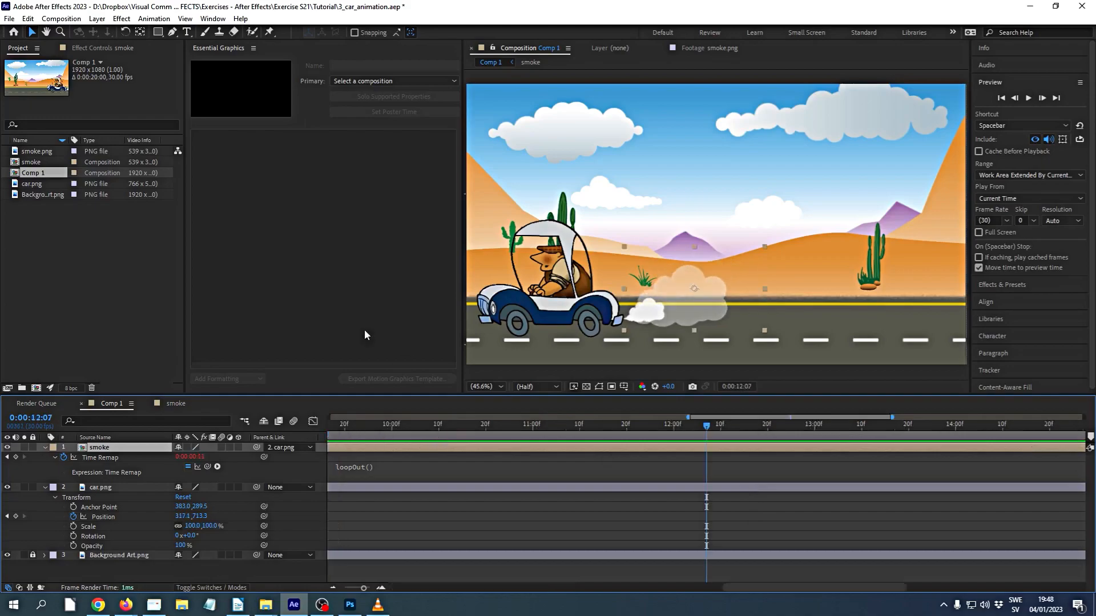
- Open the smoke composition, hide the second and third layers, and scrub the first cloud from 0 to 0:00:01:29 and back
{"action": "double_click", "coordinate": [32, 162]}
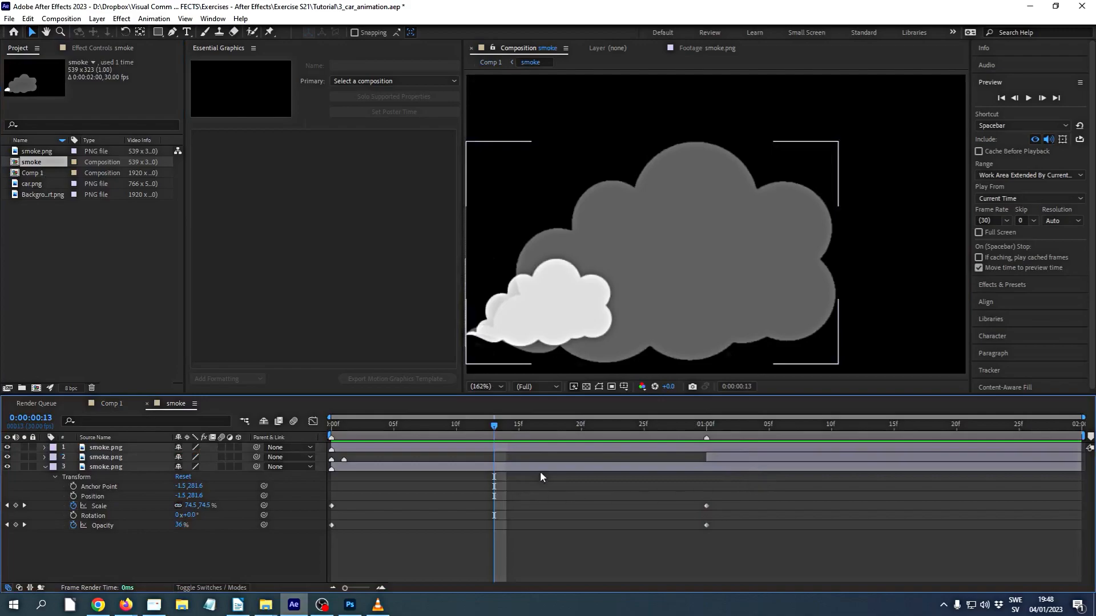
{"action": "left_click_drag", "start_coordinate": [494, 429], "coordinate": [3, 471]}
{"action": "left_click", "coordinate": [7, 467]}
{"action": "left_click", "coordinate": [7, 457]}
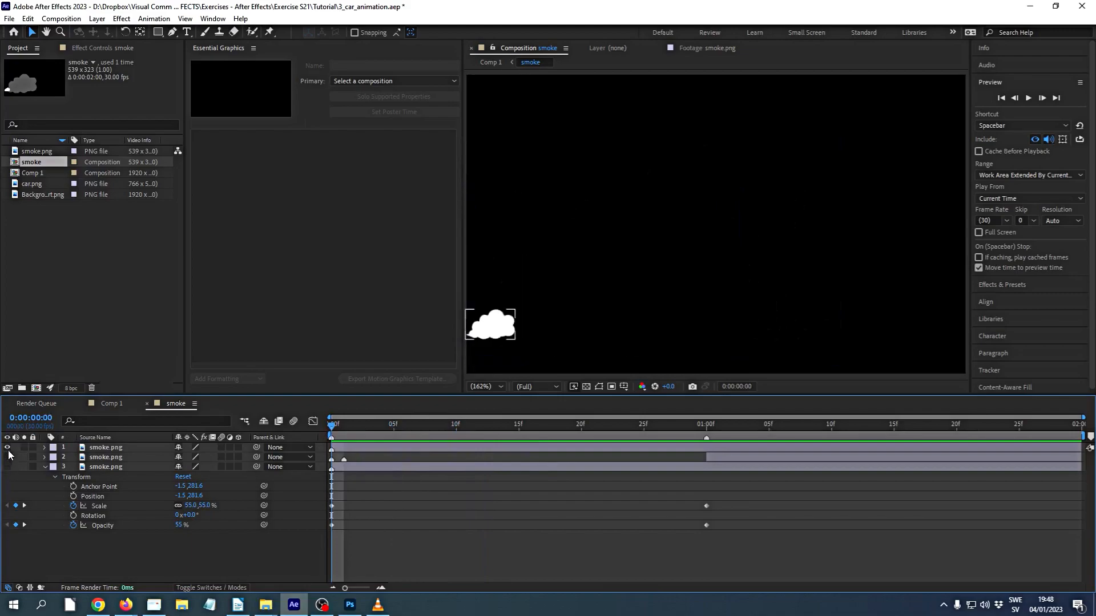
{"action": "left_click", "coordinate": [8, 448]}
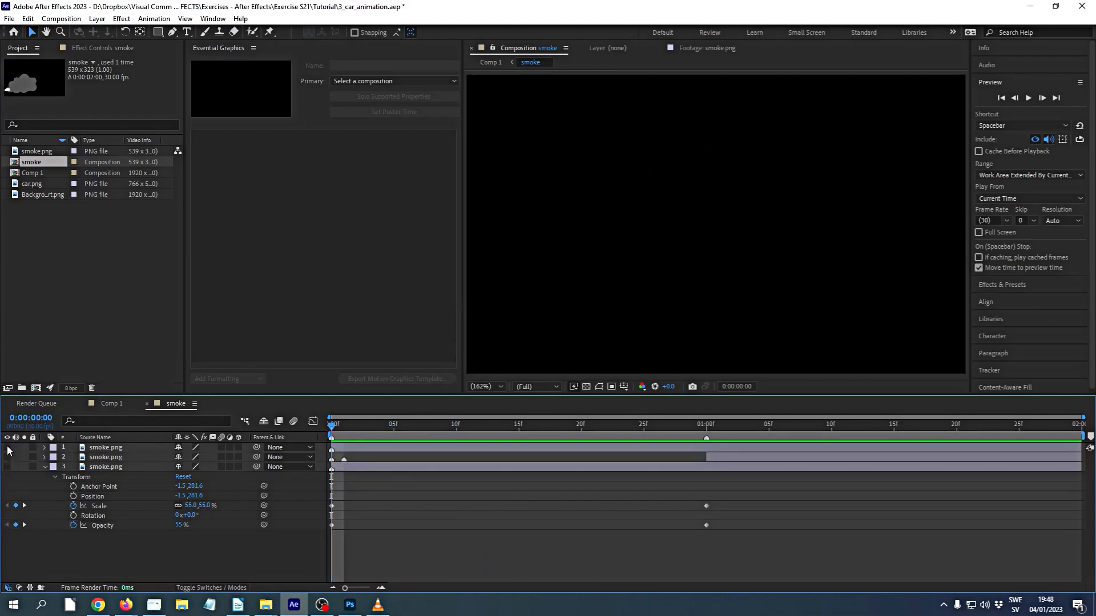
{"action": "left_click", "coordinate": [8, 449]}
{"action": "left_click", "coordinate": [7, 449]}
{"action": "left_click", "coordinate": [7, 449]}
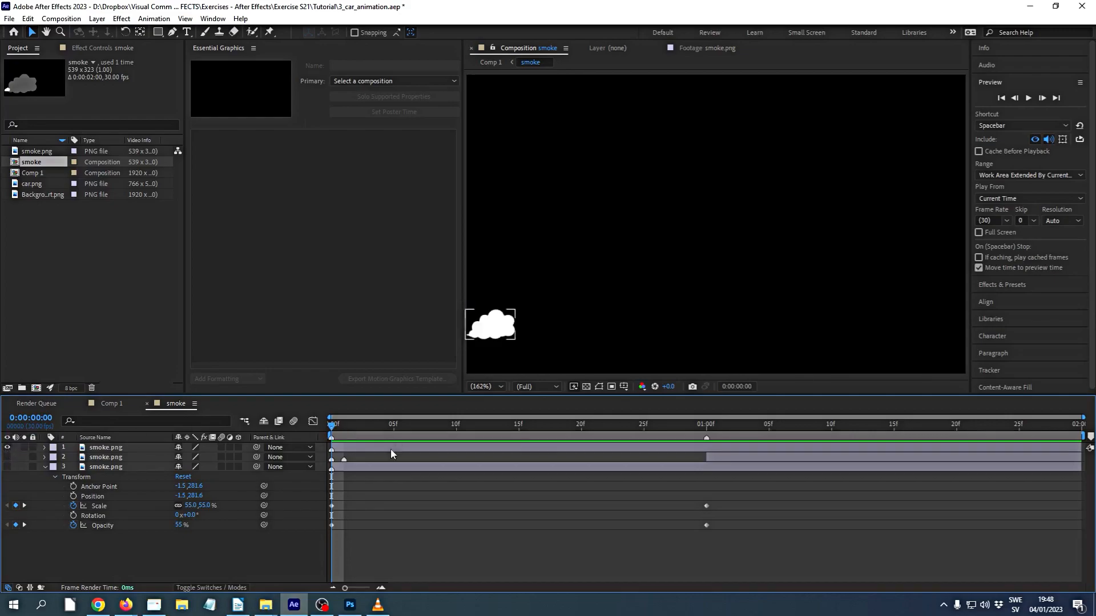
{"action": "left_click_drag", "start_coordinate": [345, 429], "coordinate": [1074, 441]}
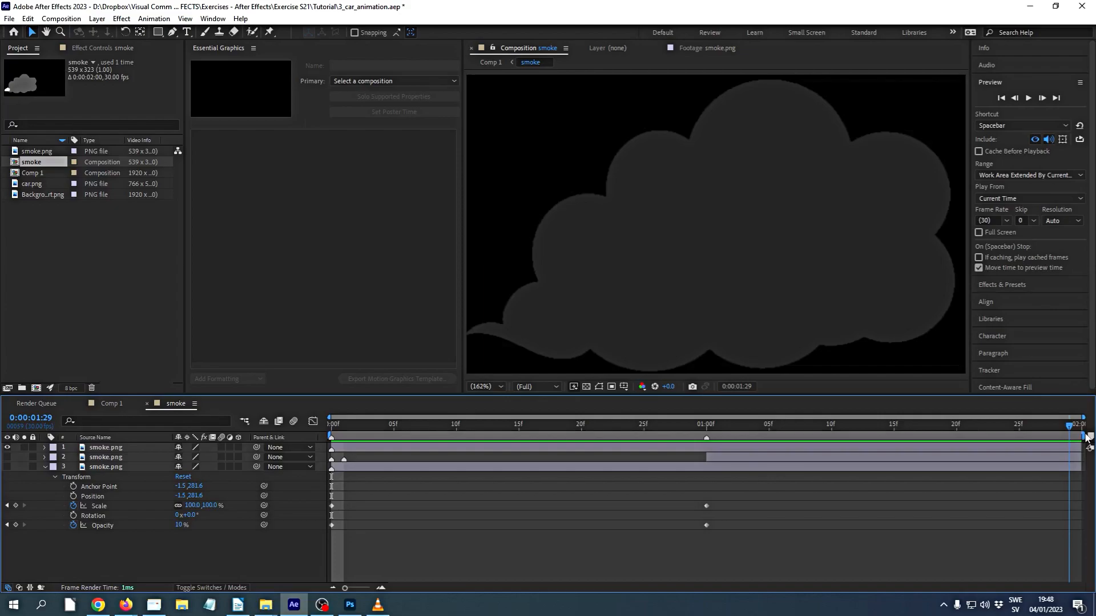
{"action": "left_click_drag", "start_coordinate": [1086, 437], "coordinate": [325, 454]}
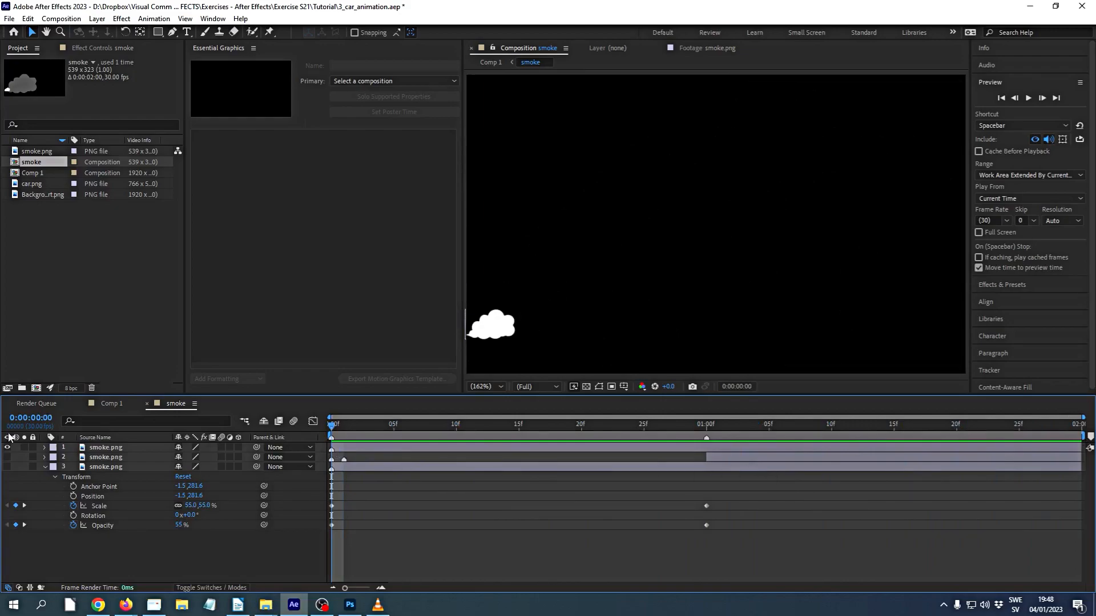
- Show only the second cloud layer and scrub through its animation, ending at the first frame
{"action": "left_click", "coordinate": [7, 447]}
{"action": "left_click", "coordinate": [7, 457]}
{"action": "left_click", "coordinate": [341, 428]}
{"action": "left_click_drag", "start_coordinate": [340, 426], "coordinate": [252, 402]}
- Show only the third cloud layer and trim its end to 1 second
{"action": "left_click", "coordinate": [8, 467]}
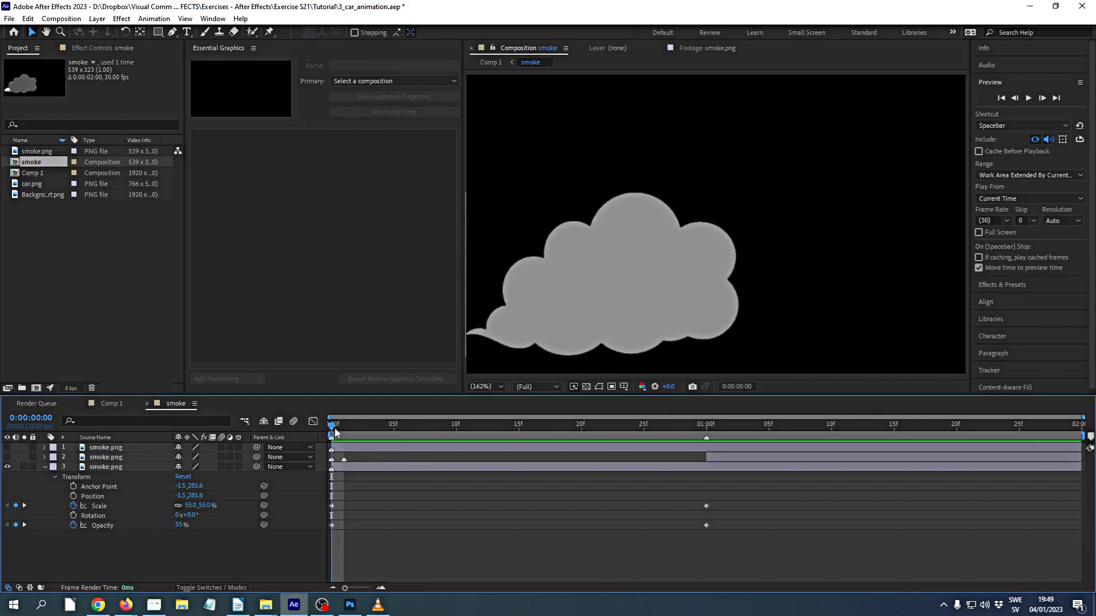
{"action": "left_click_drag", "start_coordinate": [333, 430], "coordinate": [707, 457]}
{"action": "left_click_drag", "start_coordinate": [1082, 467], "coordinate": [711, 477]}
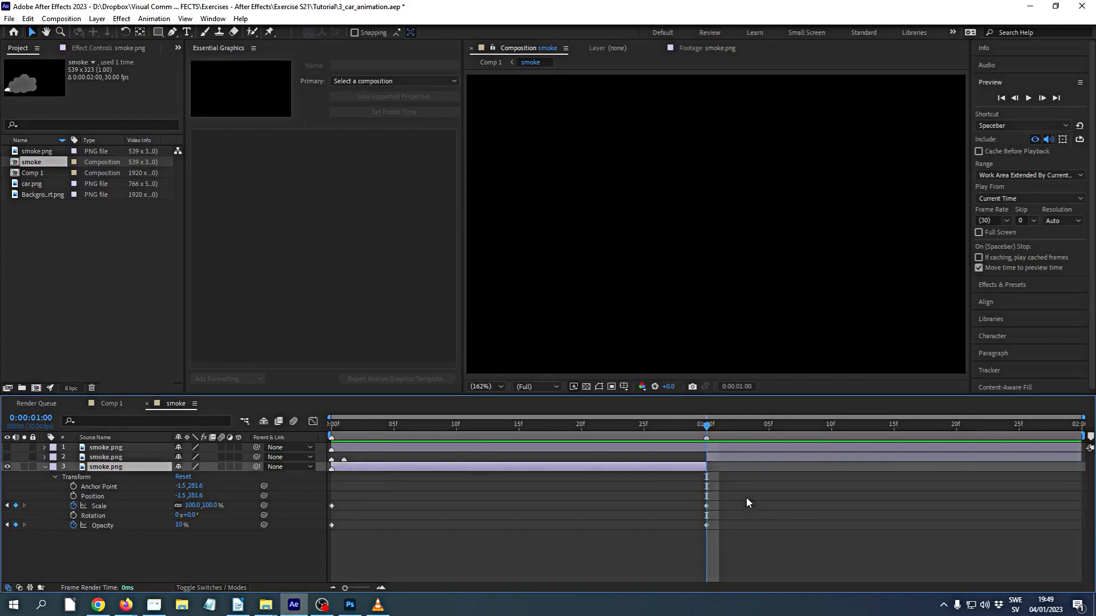
- Return to the first frame, make the first and second cloud layers visible again, and open Comp 1
{"action": "left_click_drag", "start_coordinate": [708, 428], "coordinate": [332, 426]}
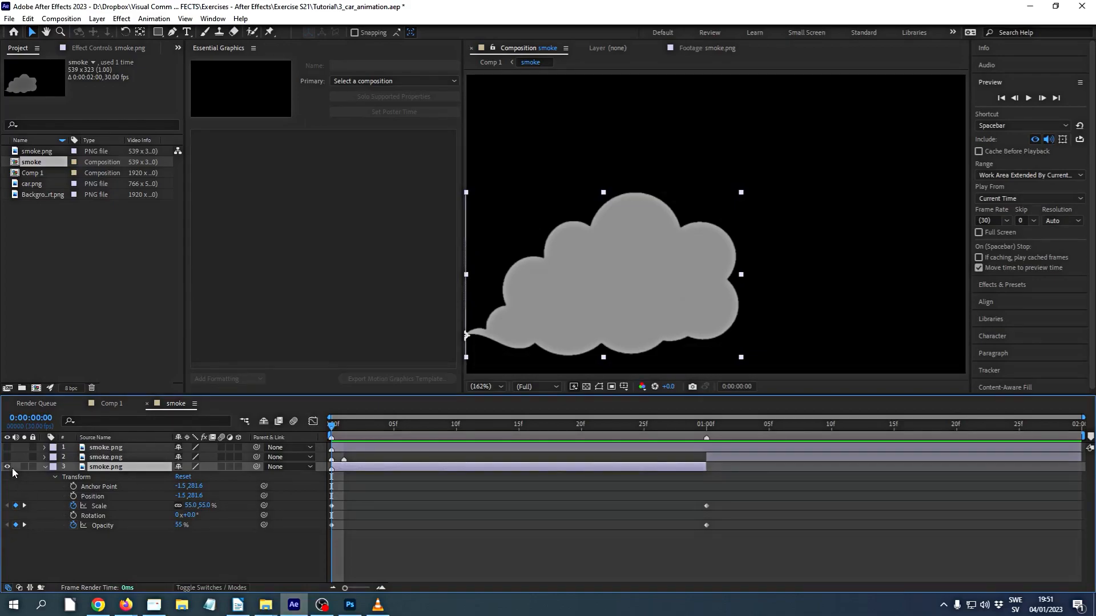
{"action": "left_click_drag", "start_coordinate": [8, 457], "coordinate": [8, 448]}
{"action": "double_click", "coordinate": [25, 173]}
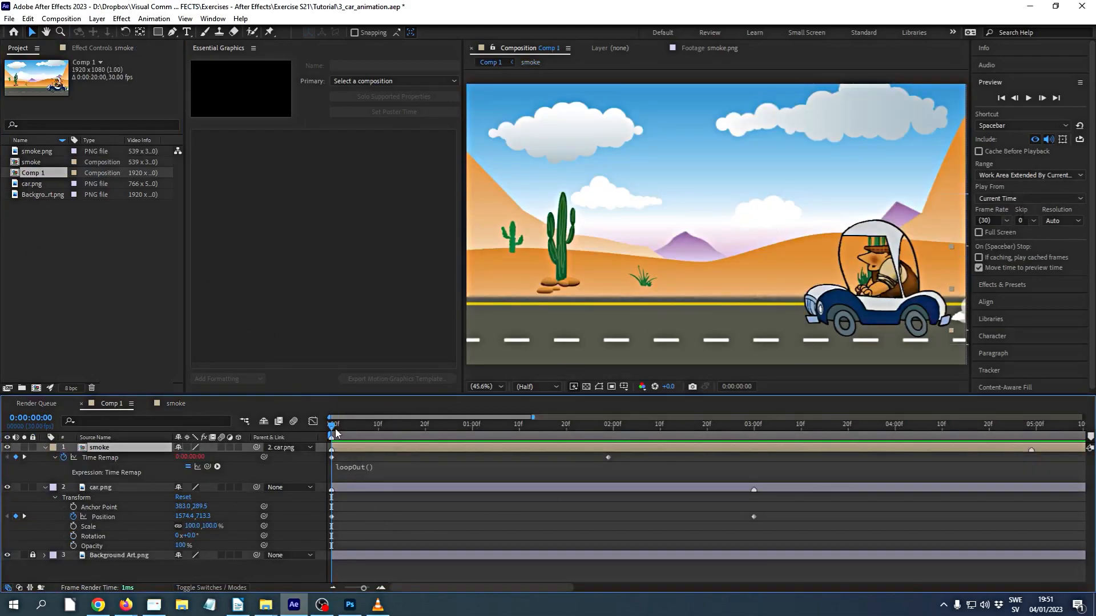
- Preview the car and looping smoke animation in Comp 1, ending back at the first frame
{"action": "key", "text": "space"}
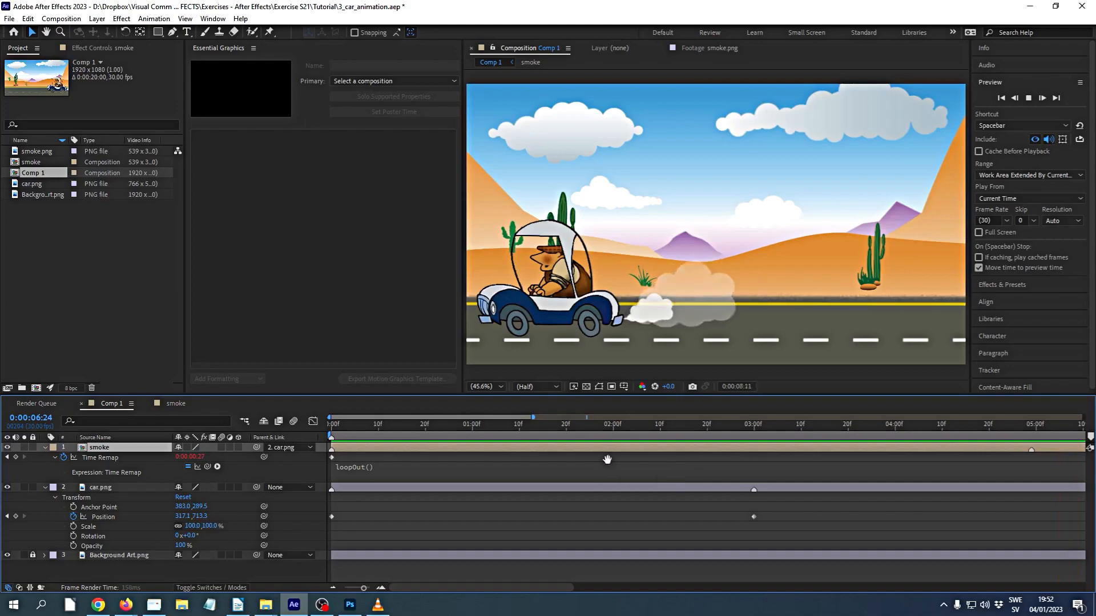
{"action": "key", "text": "space"}
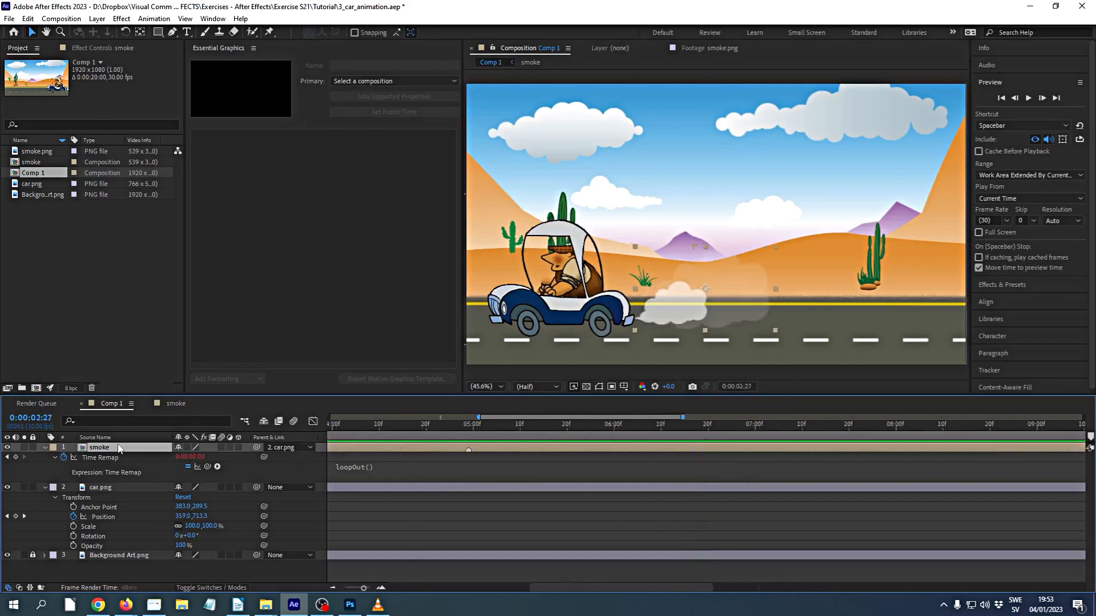
{"action": "key", "text": "Home"}
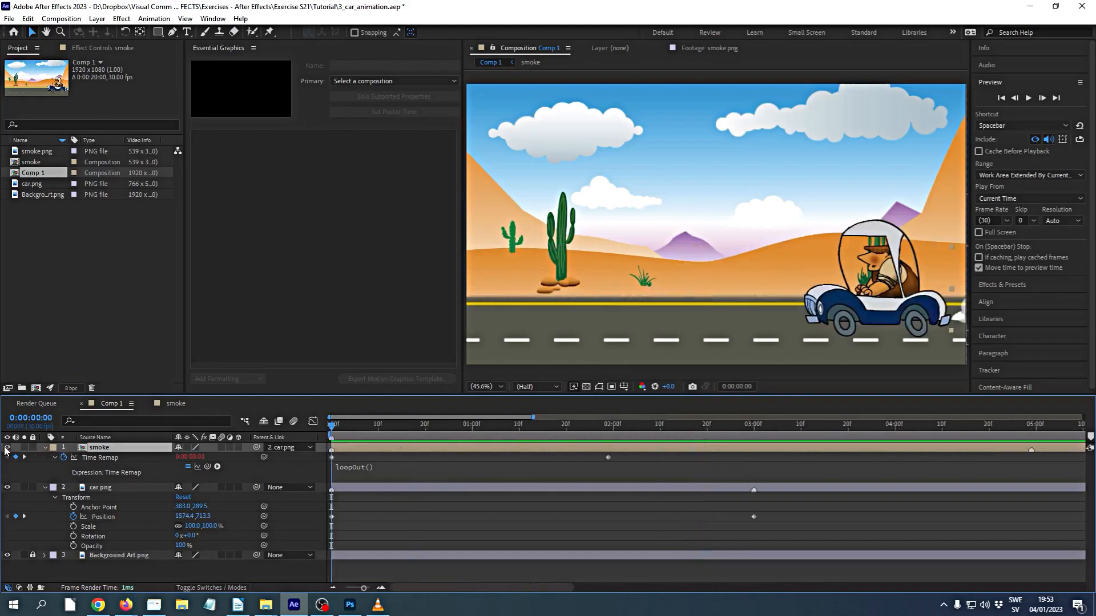
- Move the smoke layer's second Time Remap keyframe to about 1 second and preview the faster smoke
{"action": "left_click_drag", "start_coordinate": [363, 588], "coordinate": [355, 588]}
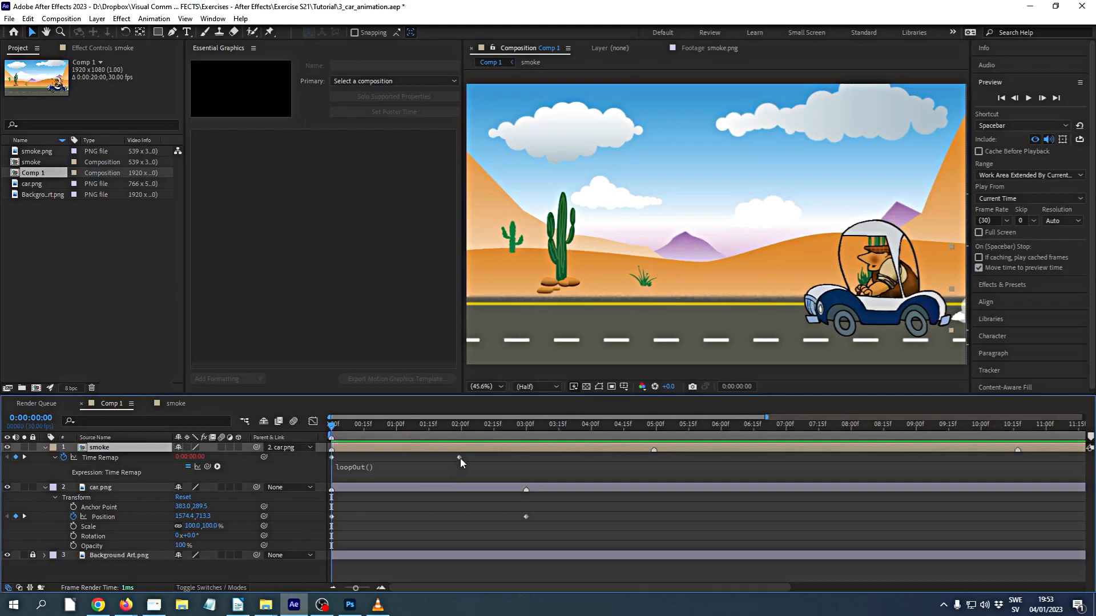
{"action": "mouse_move", "coordinate": [461, 459]}
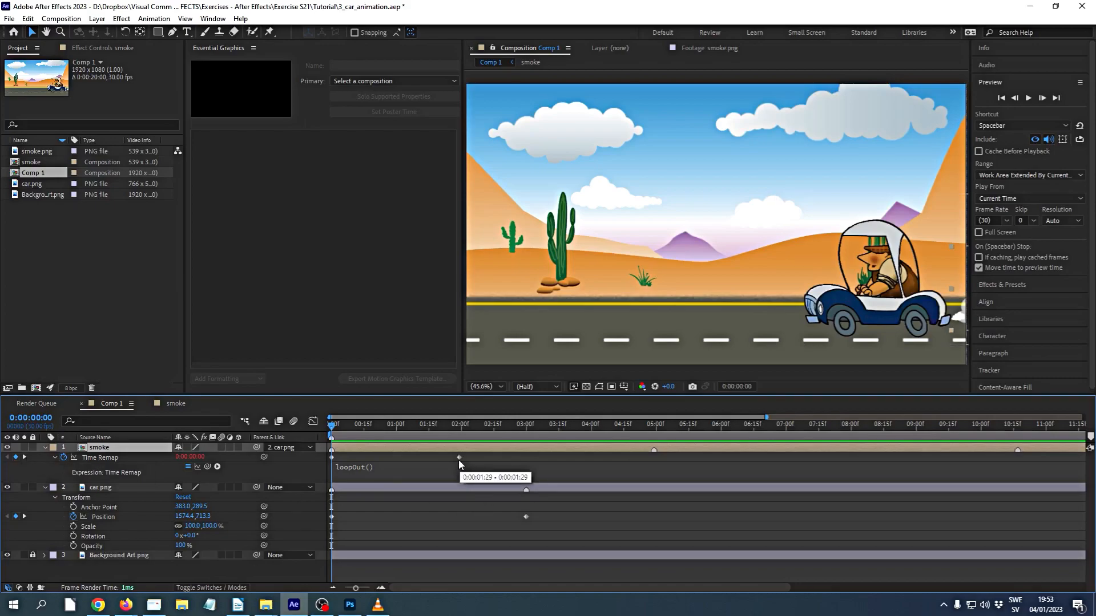
{"action": "left_click_drag", "start_coordinate": [459, 459], "coordinate": [398, 459]}
{"action": "key", "text": "space"}
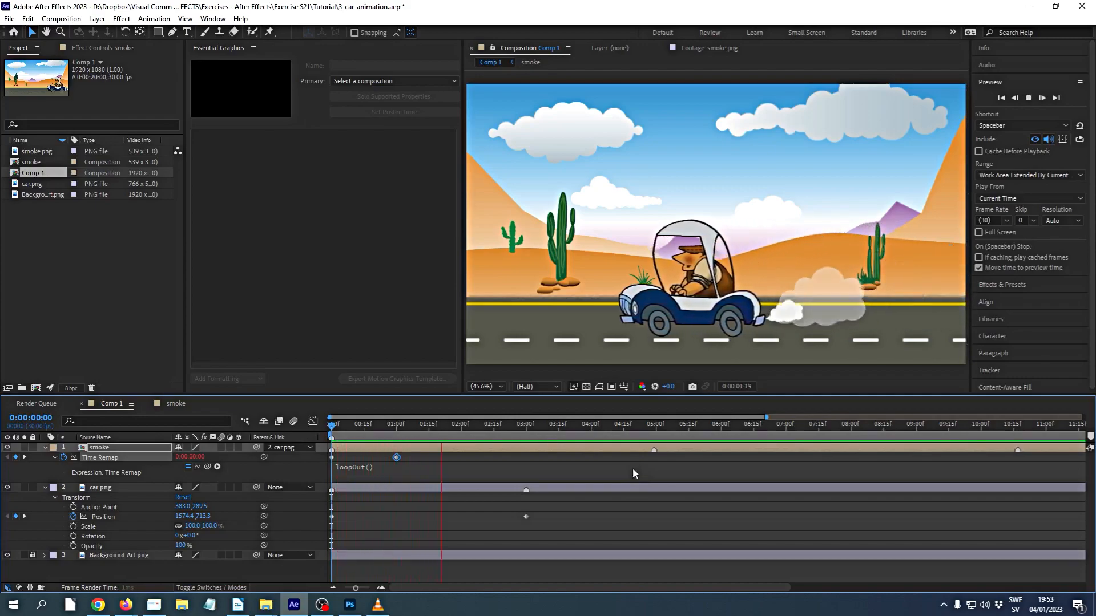
{"action": "key", "text": "space"}
- Move the smoke layer's second Time Remap keyframe to about 15 frames, preview the animation, and return to the first frame
{"action": "left_click_drag", "start_coordinate": [397, 458], "coordinate": [364, 463]}
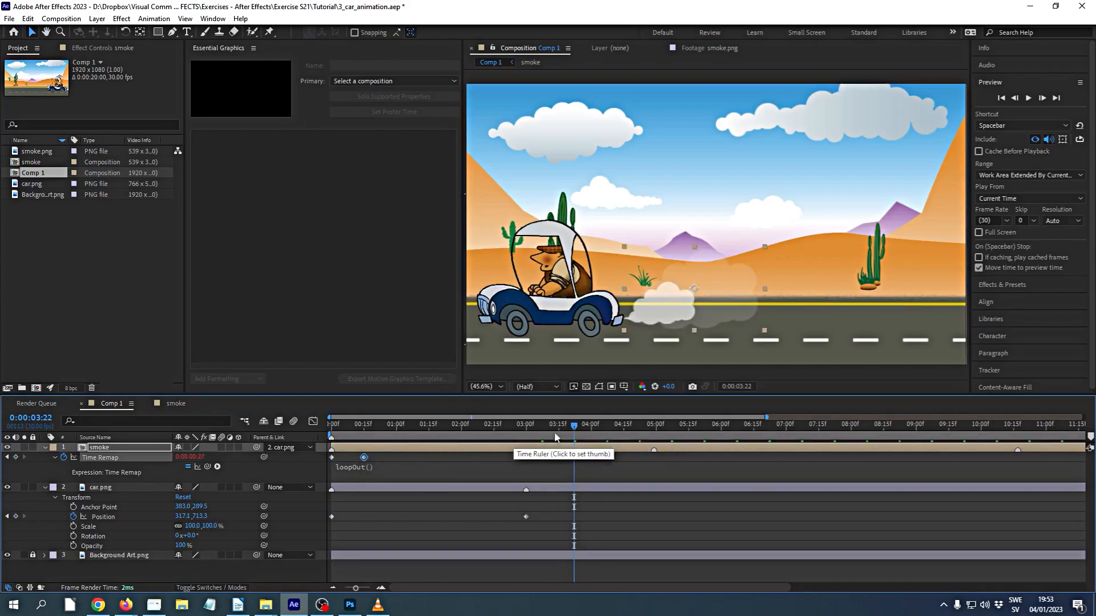
{"action": "left_click_drag", "start_coordinate": [574, 427], "coordinate": [278, 443]}
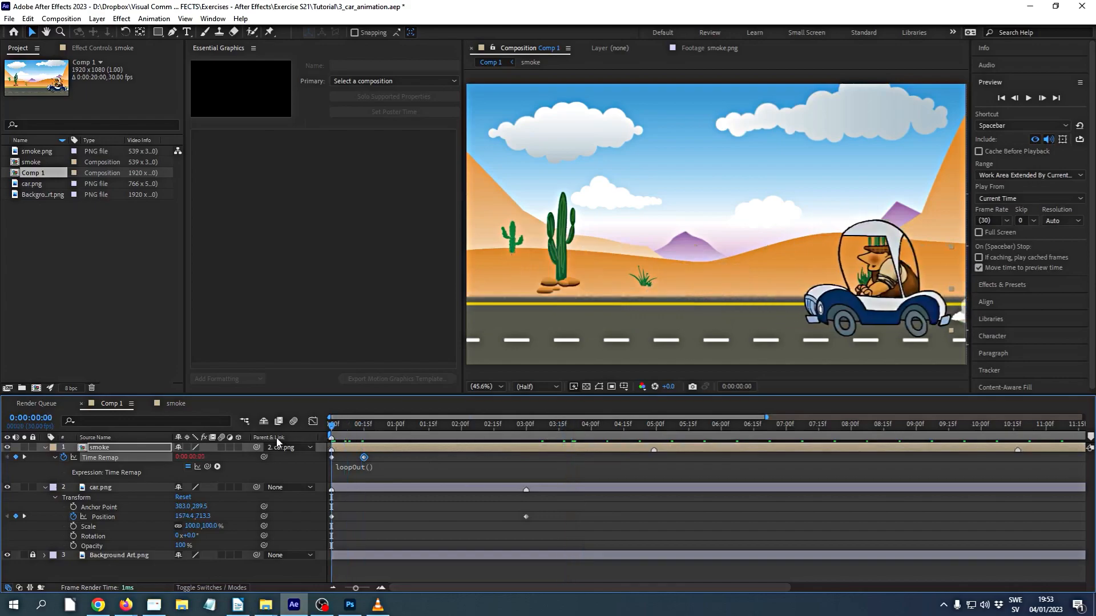
{"action": "key", "text": "space"}
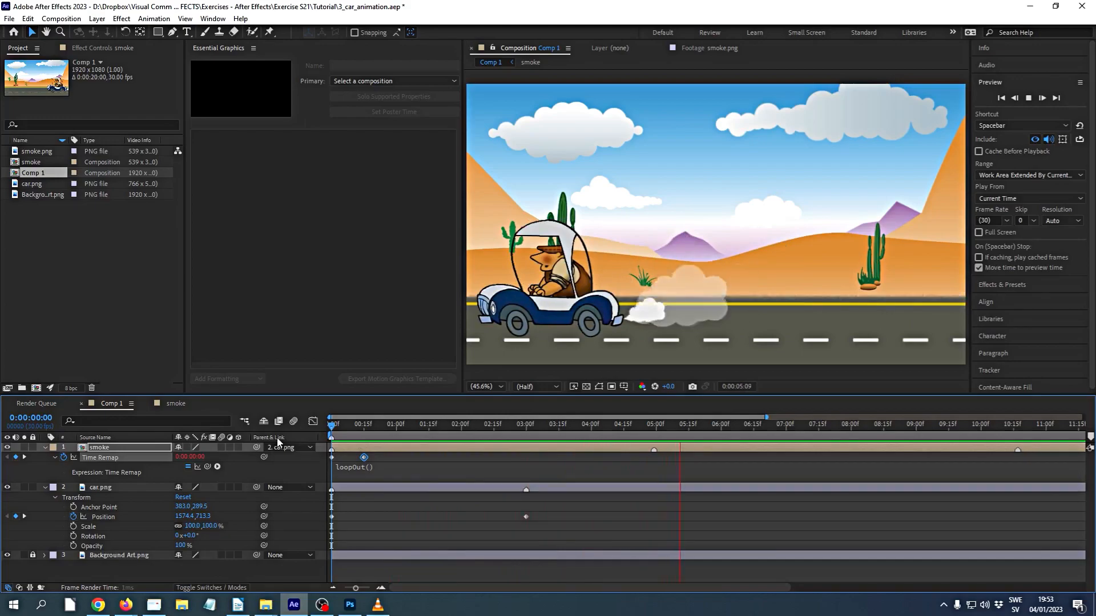
{"action": "key", "text": "space"}
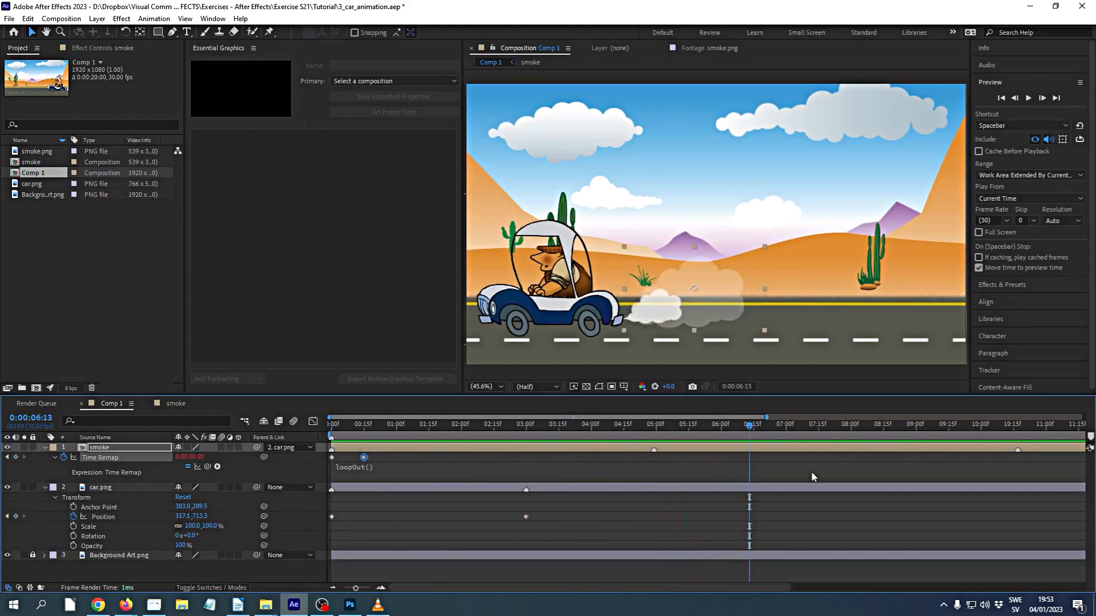
{"action": "left_click", "coordinate": [453, 428]}
{"action": "key", "text": "Home"}
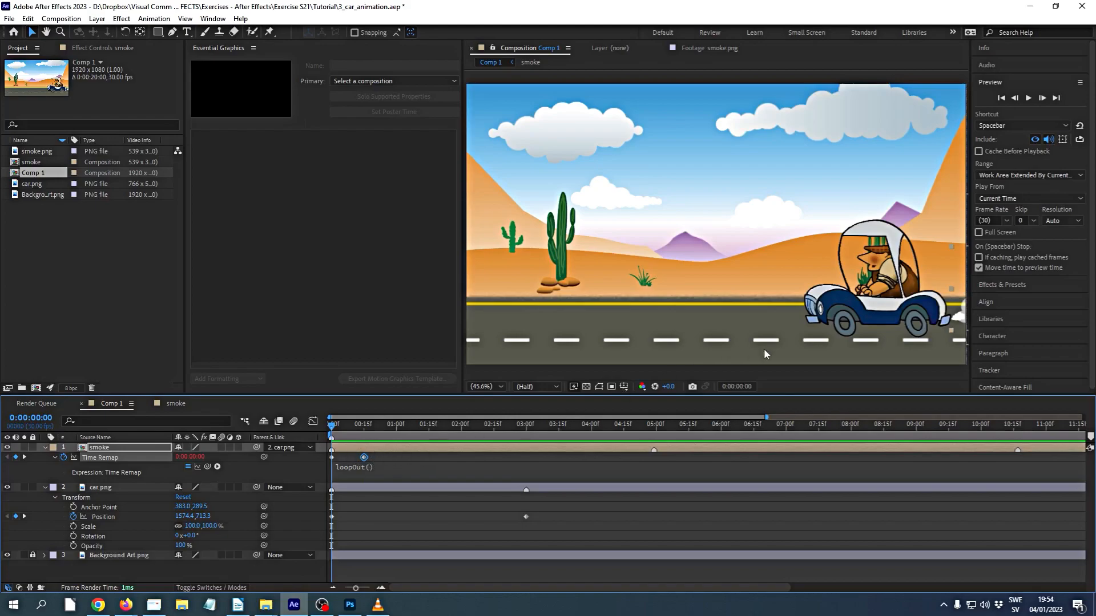
- Collapse the smoke layer, set the car's X position at the first frame to 2277.4, and preview the entrance
{"action": "left_click", "coordinate": [45, 448]}
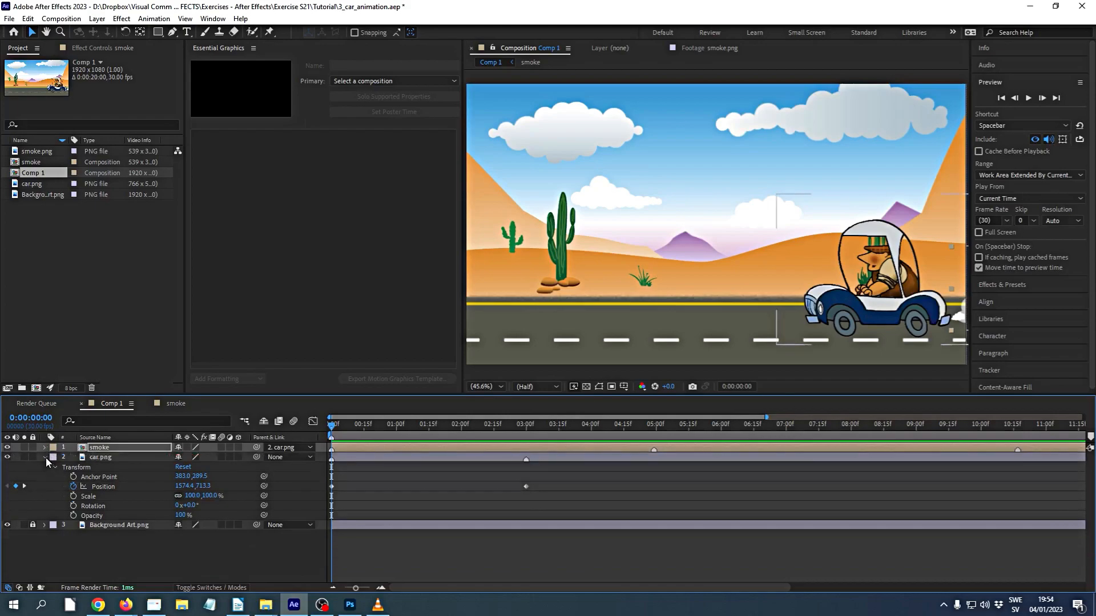
{"action": "left_click", "coordinate": [45, 458]}
{"action": "left_click", "coordinate": [45, 458]}
{"action": "left_click", "coordinate": [91, 454]}
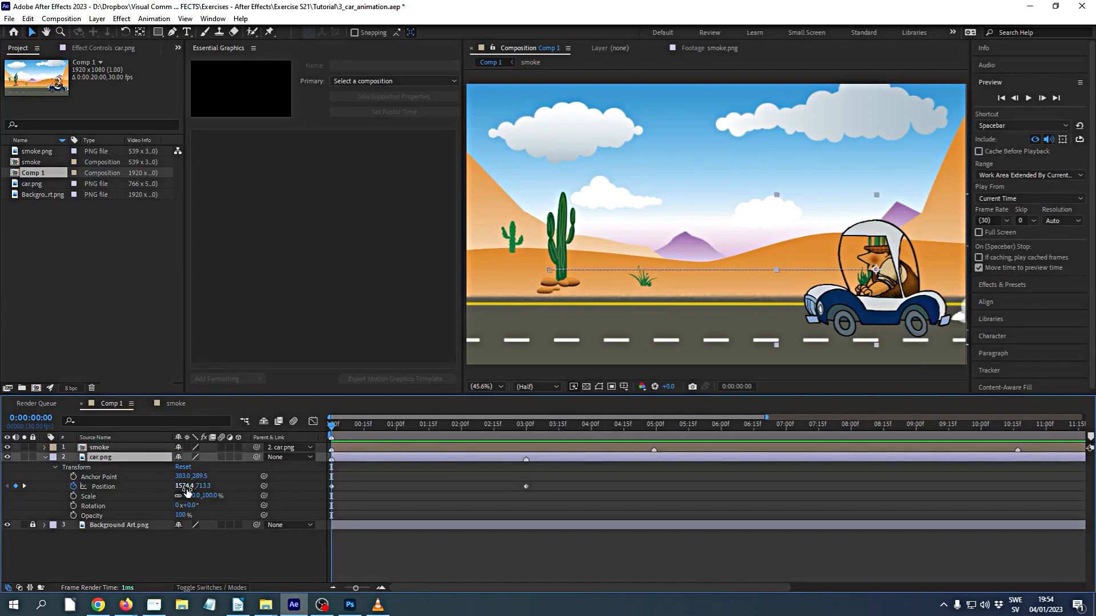
{"action": "left_click_drag", "start_coordinate": [181, 489], "coordinate": [604, 508]}
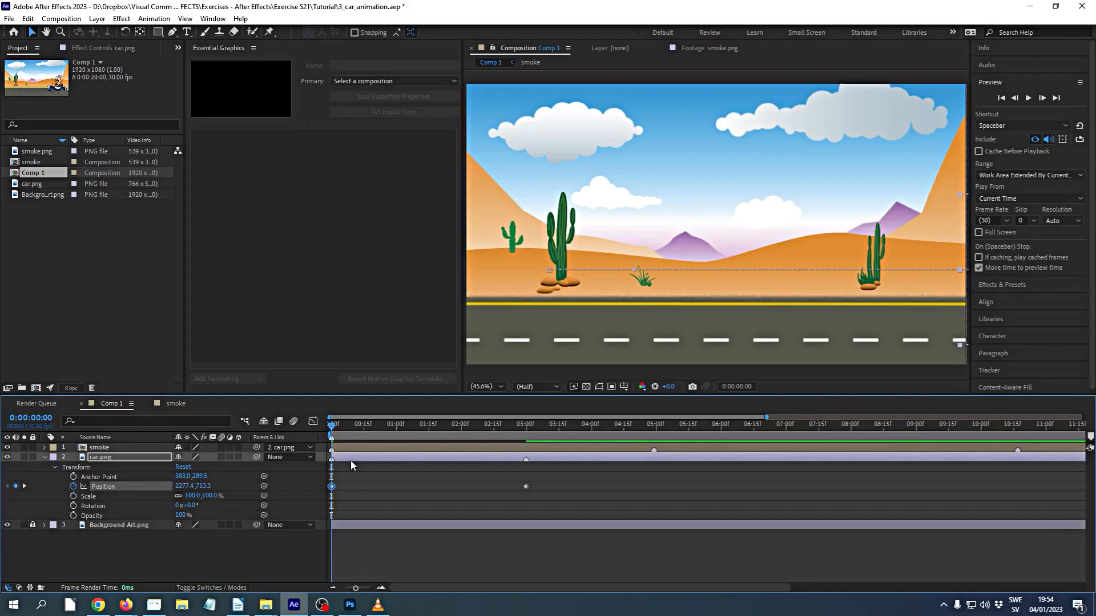
{"action": "key", "text": "space"}
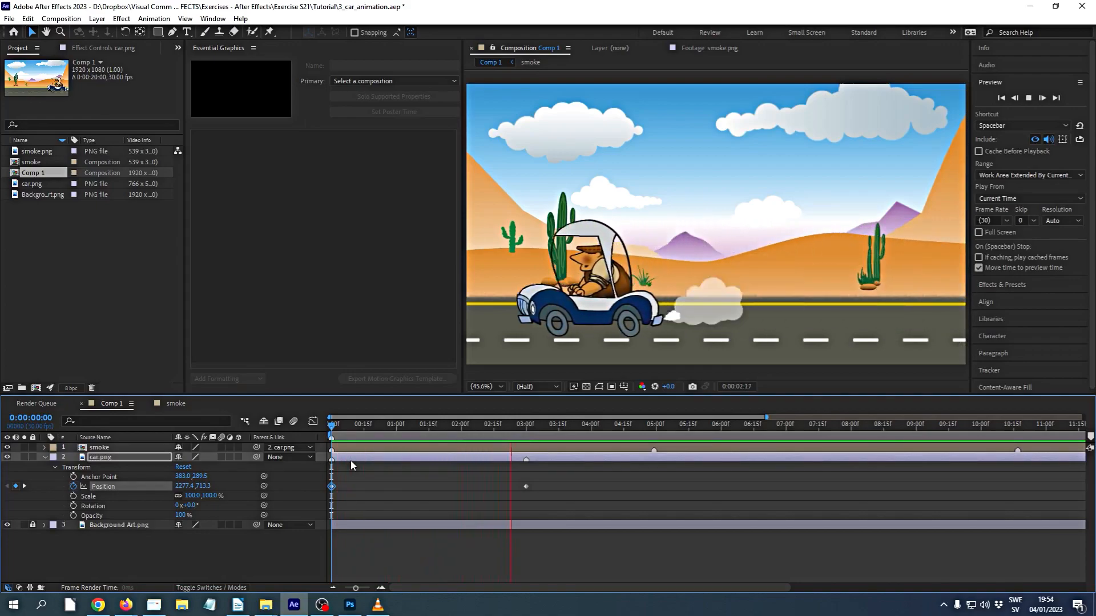
{"action": "key", "text": "space"}
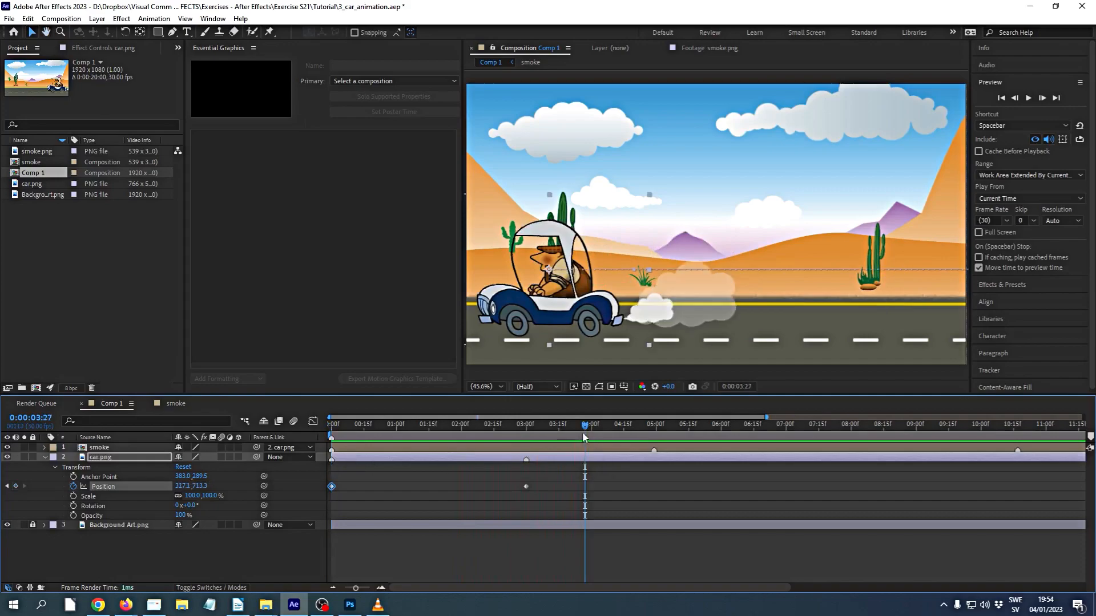
- Set the car's X position at 0:00:03:00 to -641.9 so that it exits the frame
{"action": "left_click_drag", "start_coordinate": [586, 426], "coordinate": [527, 438]}
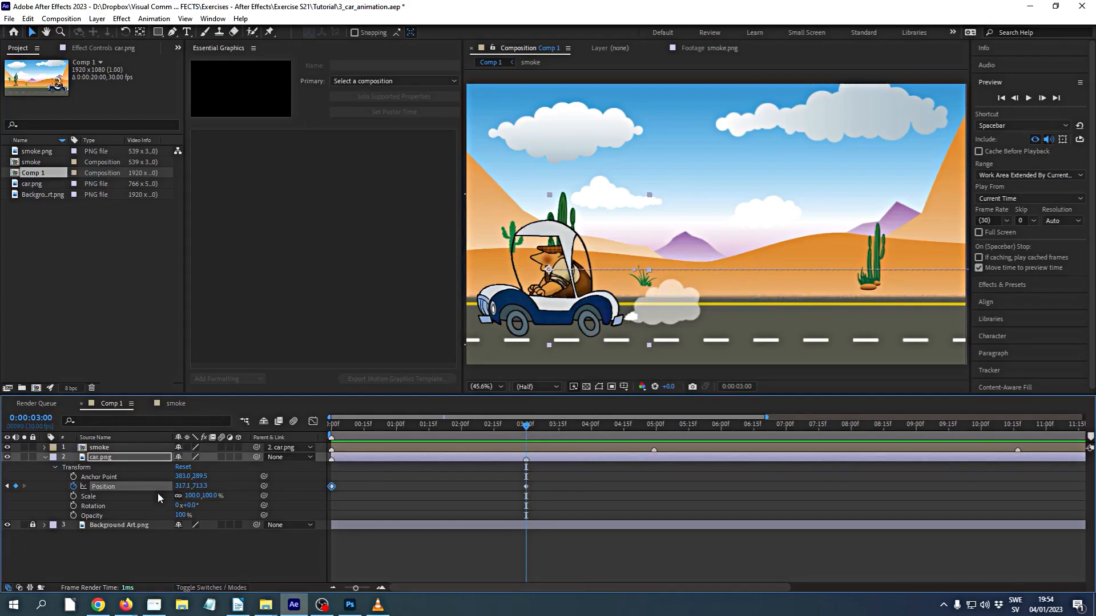
{"action": "left_click_drag", "start_coordinate": [182, 490], "coordinate": [3, 490]}
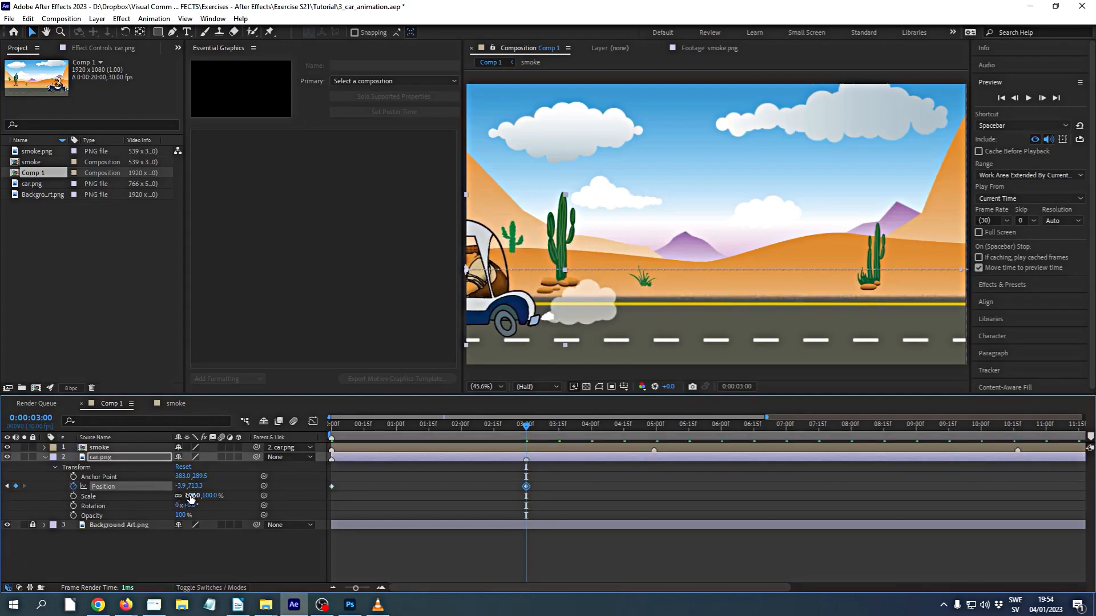
{"action": "left_click_drag", "start_coordinate": [178, 488], "coordinate": [3, 487]}
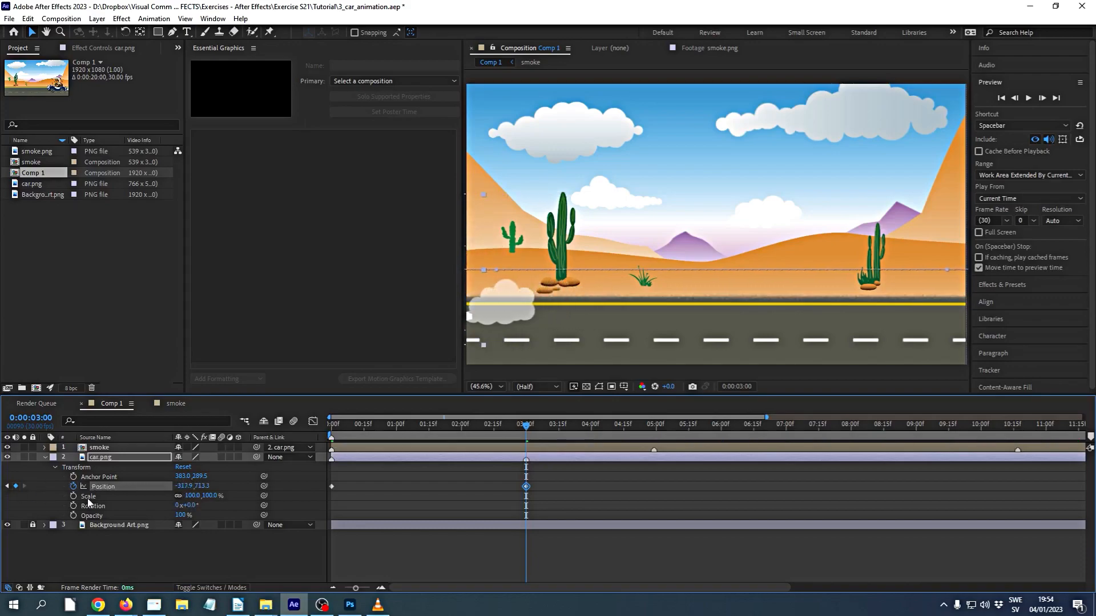
{"action": "left_click_drag", "start_coordinate": [178, 488], "coordinate": [121, 488]}
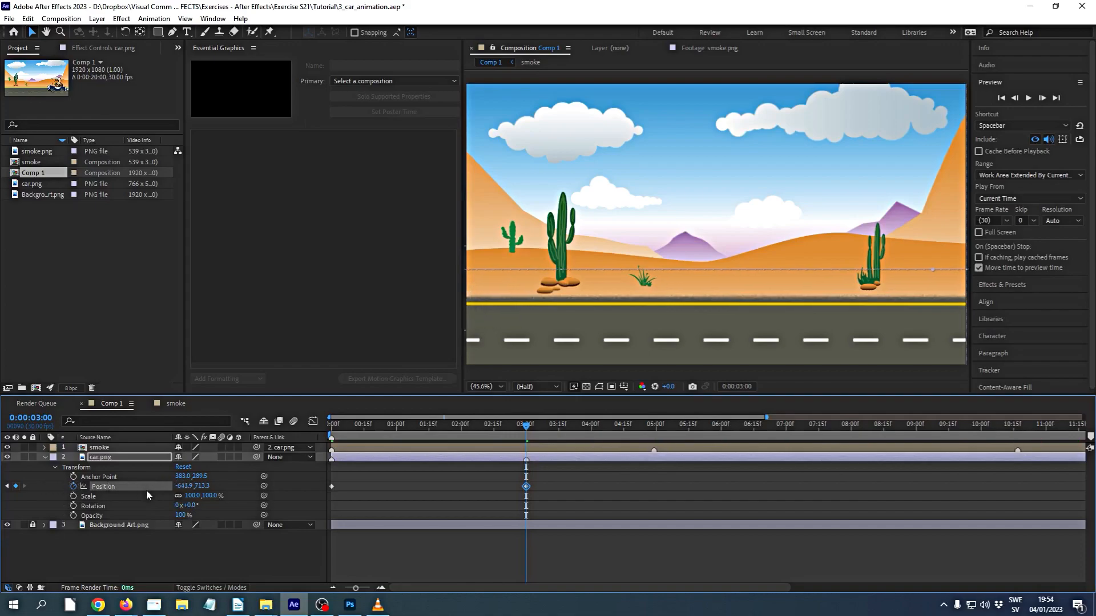
- Preview the car's complete drive across the frame twice from the first frame
{"action": "left_click_drag", "start_coordinate": [526, 425], "coordinate": [226, 423]}
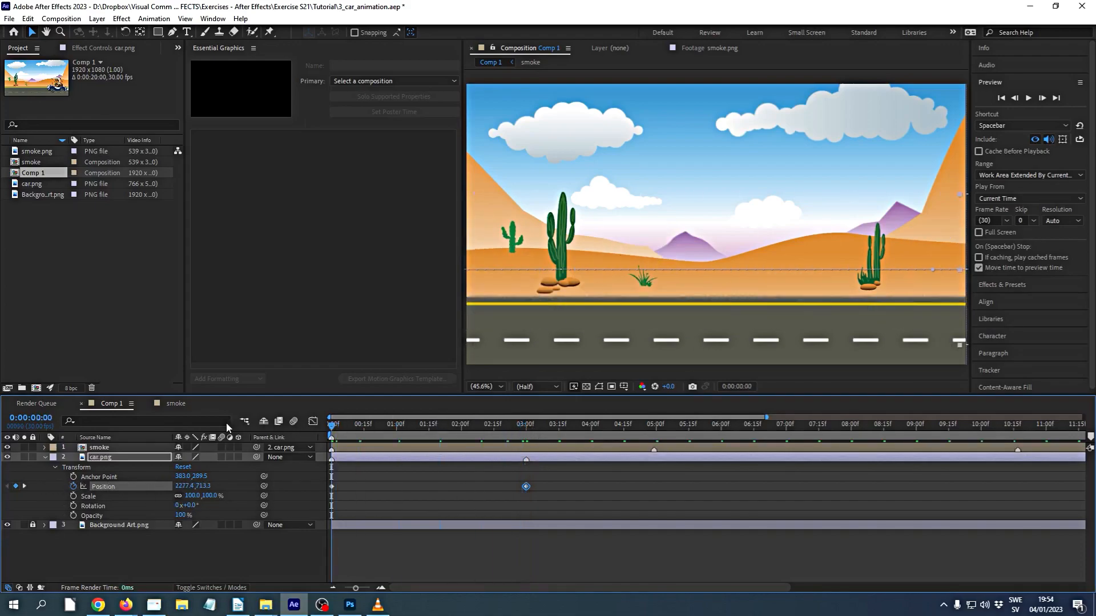
{"action": "key", "text": "space"}
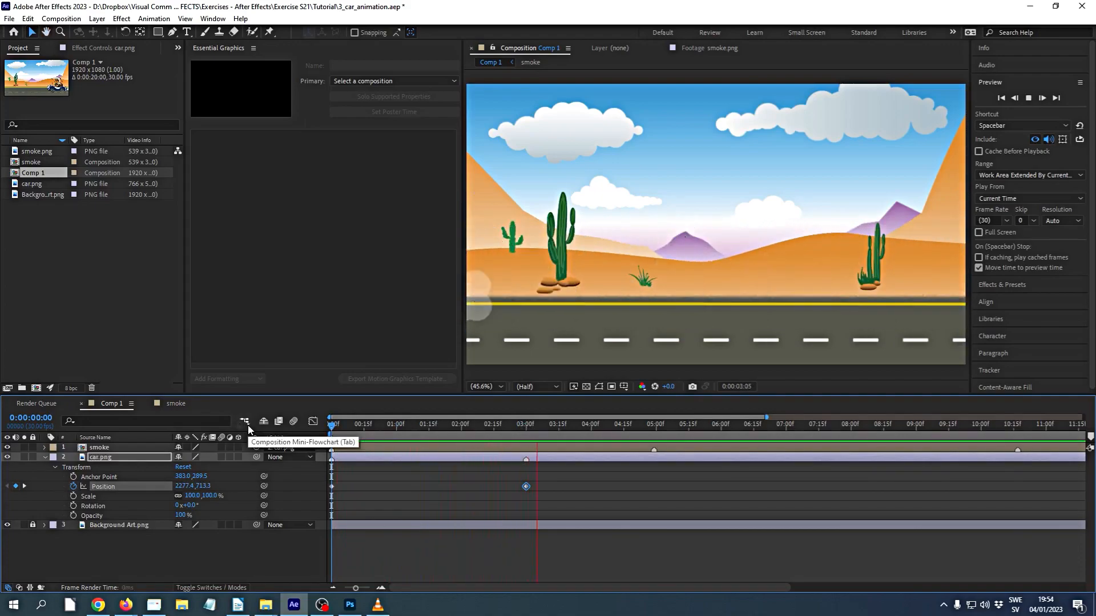
{"action": "key", "text": "space"}
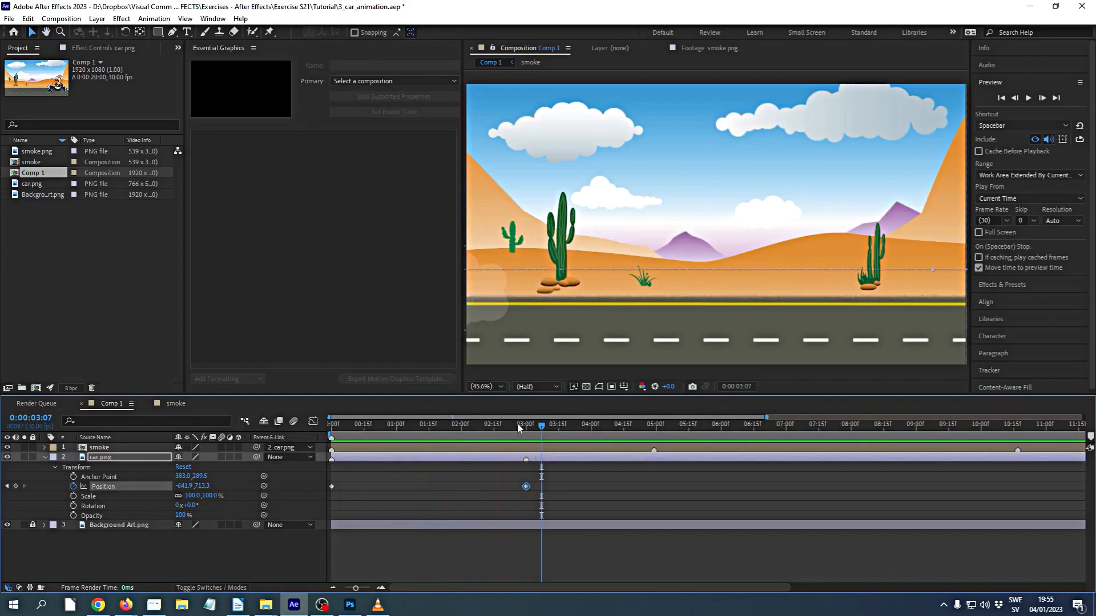
{"action": "left_click_drag", "start_coordinate": [541, 426], "coordinate": [279, 423]}
{"action": "key", "text": "space"}
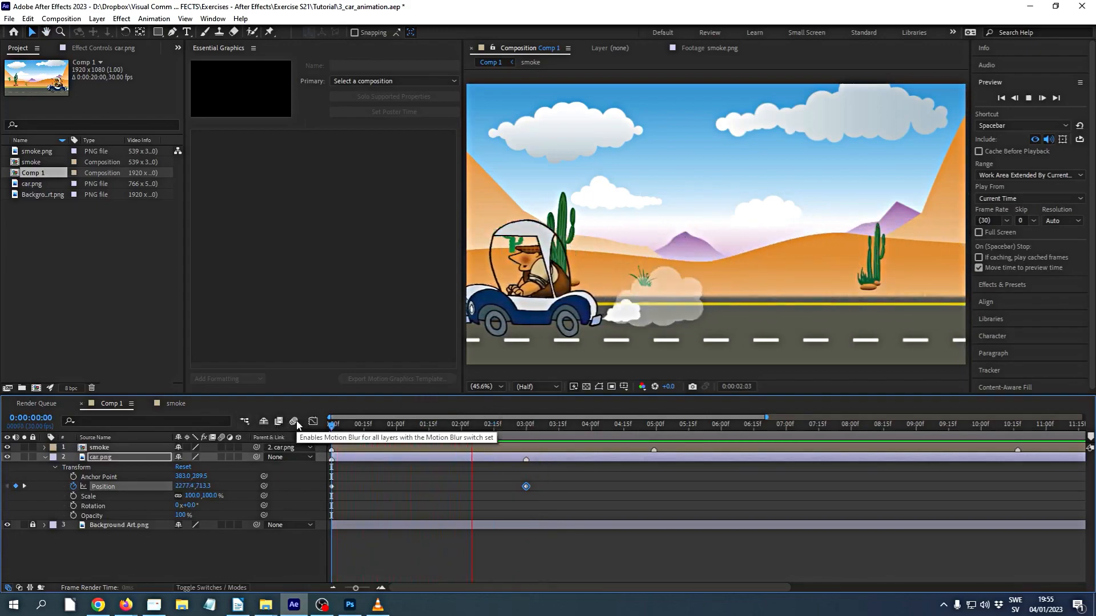
{"action": "key", "text": "space"}
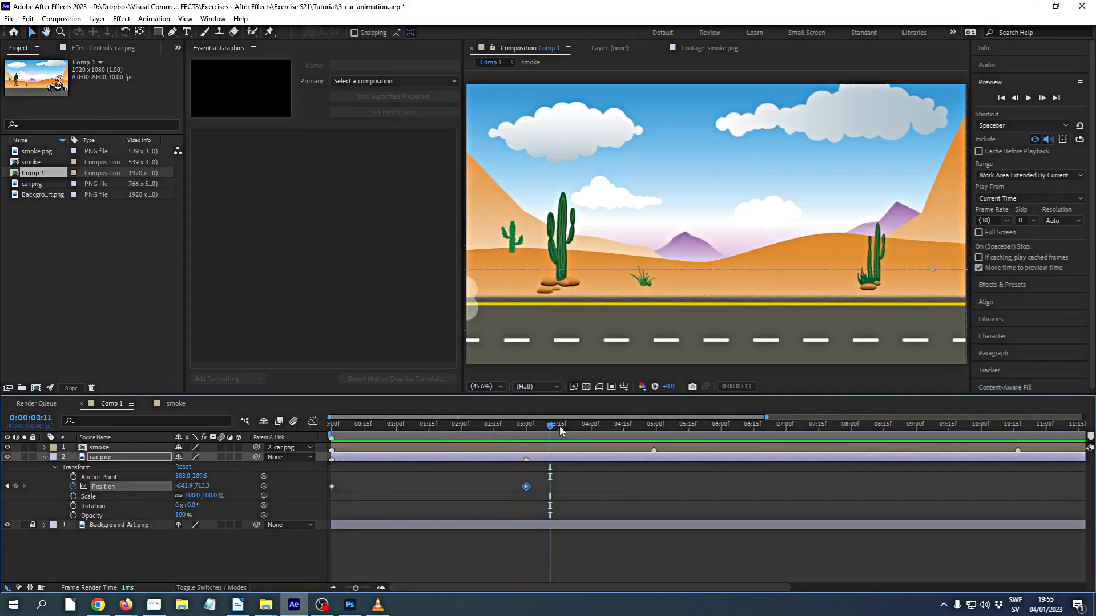
{"action": "left_click_drag", "start_coordinate": [551, 425], "coordinate": [227, 420]}
- Save the project as a new version named 4_car_animation.aep
{"action": "left_click", "coordinate": [9, 18]}
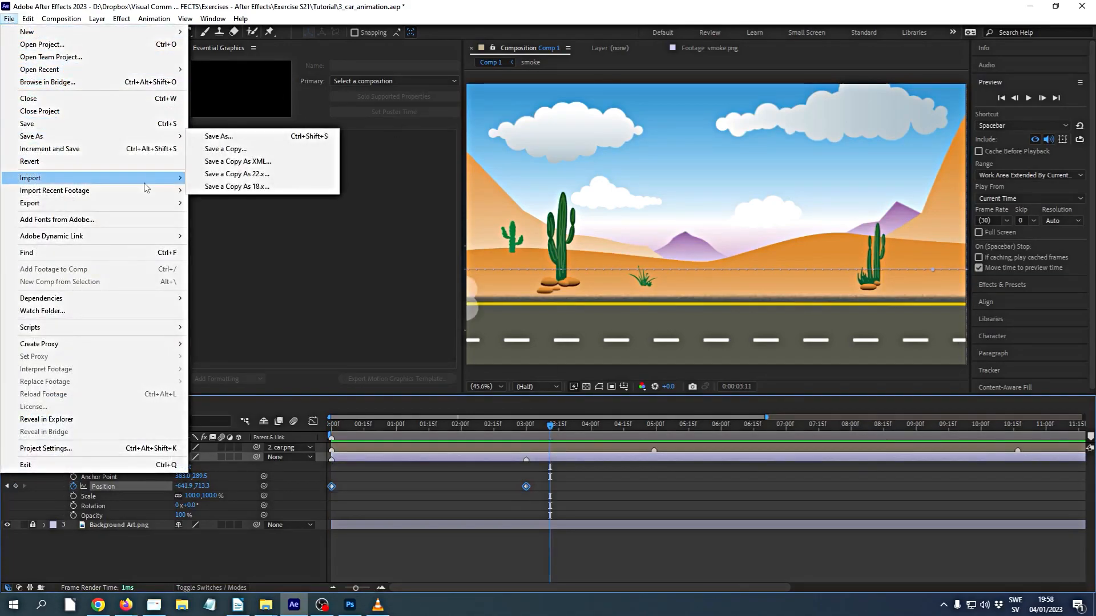
{"action": "mouse_move", "coordinate": [140, 137]}
{"action": "left_click", "coordinate": [217, 138]}
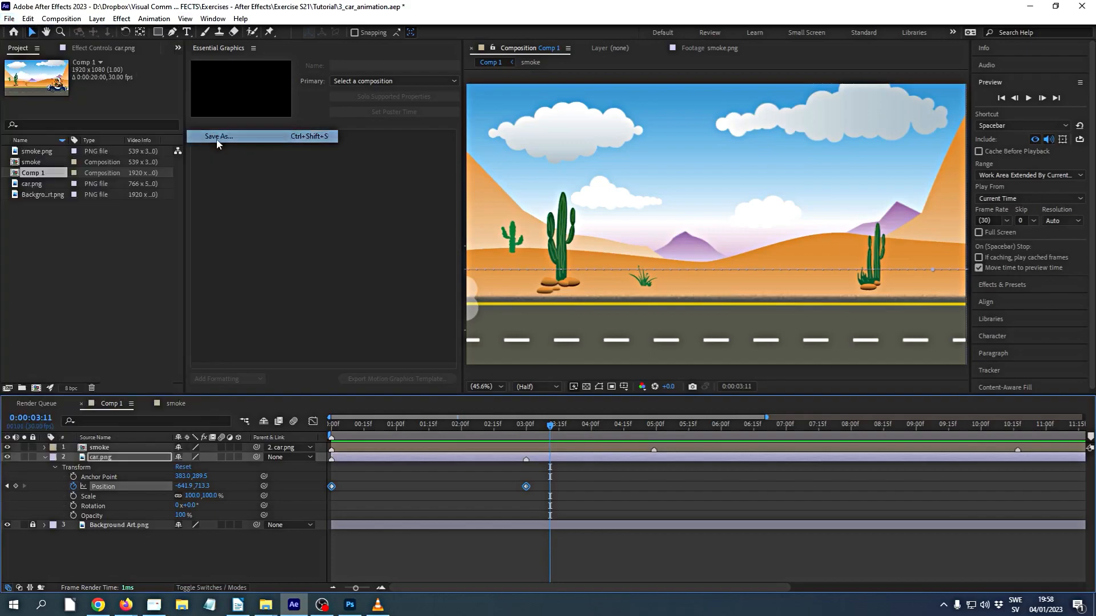
{"action": "left_click", "coordinate": [81, 276]}
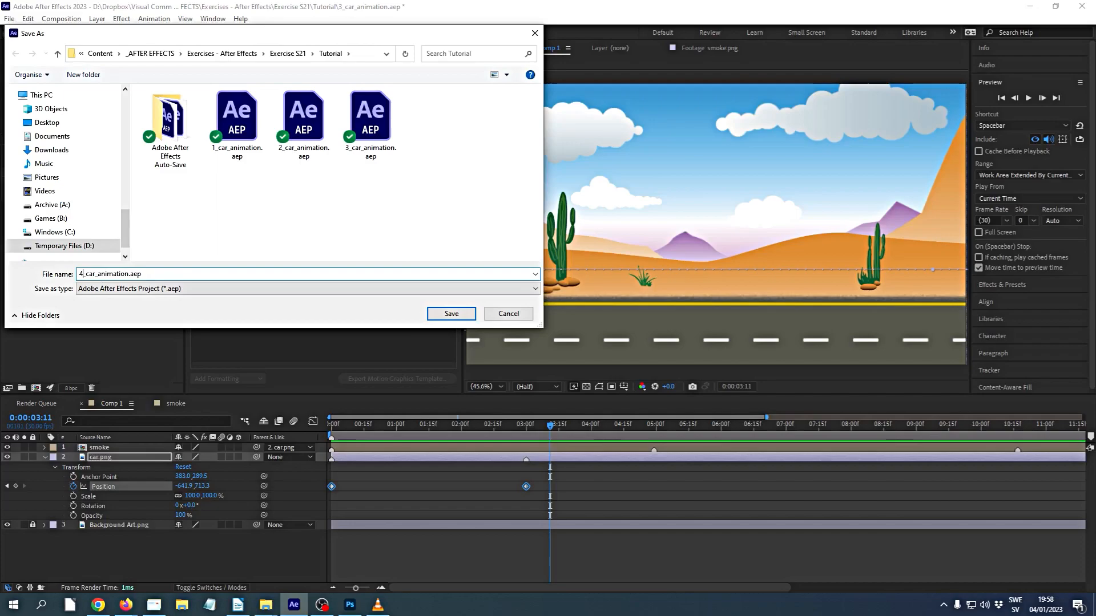
{"action": "left_click", "coordinate": [451, 314]}
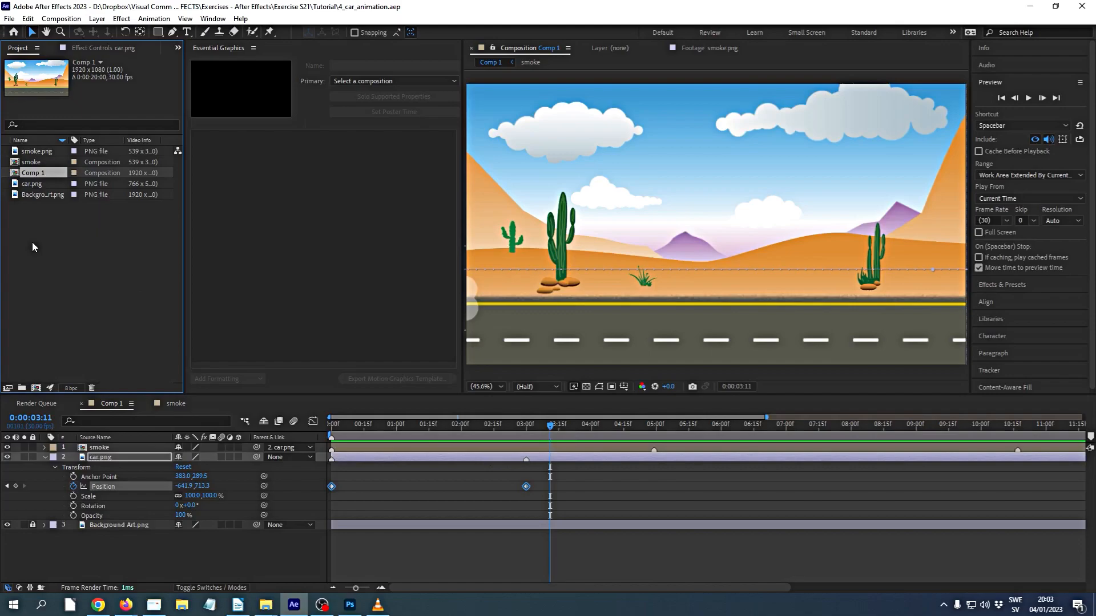
- Unlock and delete the Background Art.png layer, then go to the first frame
{"action": "left_click", "coordinate": [190, 564]}
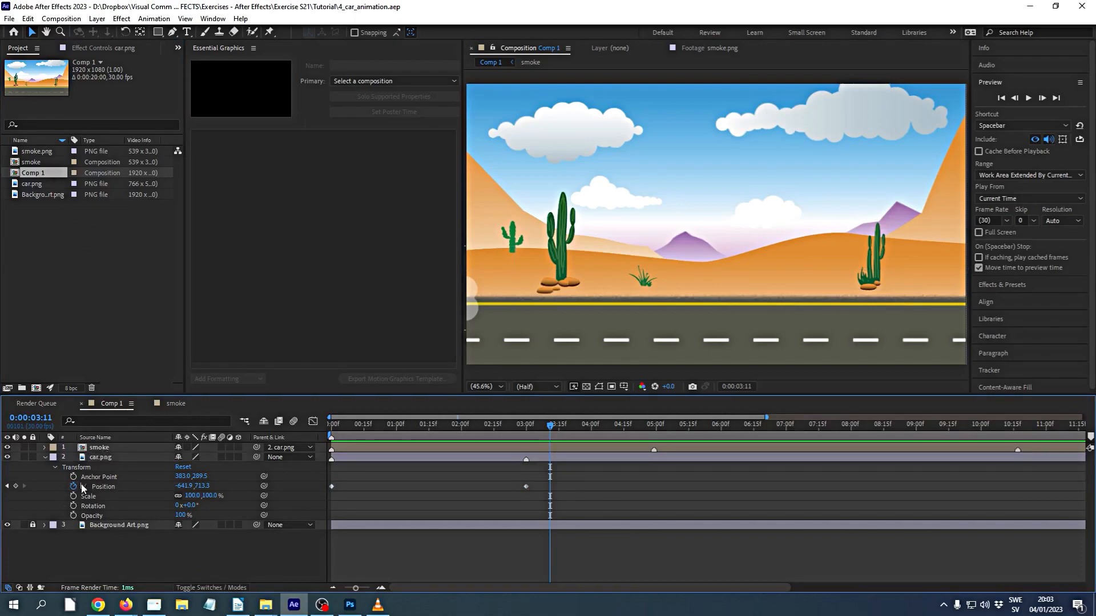
{"action": "right_click", "coordinate": [94, 523]}
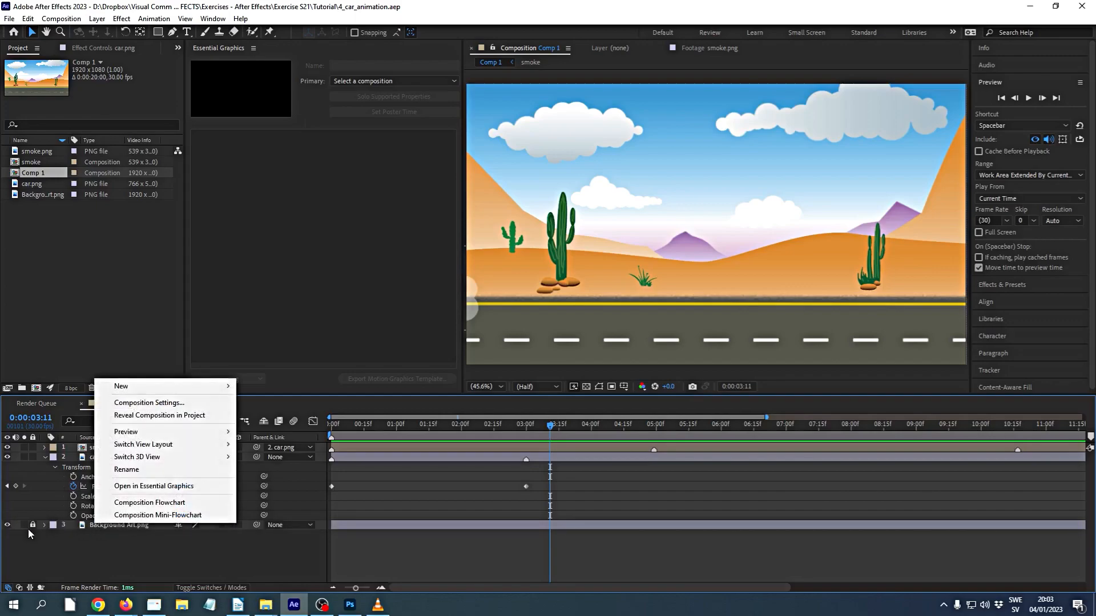
{"action": "left_click", "coordinate": [30, 528]}
{"action": "left_click", "coordinate": [95, 522]}
{"action": "key", "text": "Delete"}
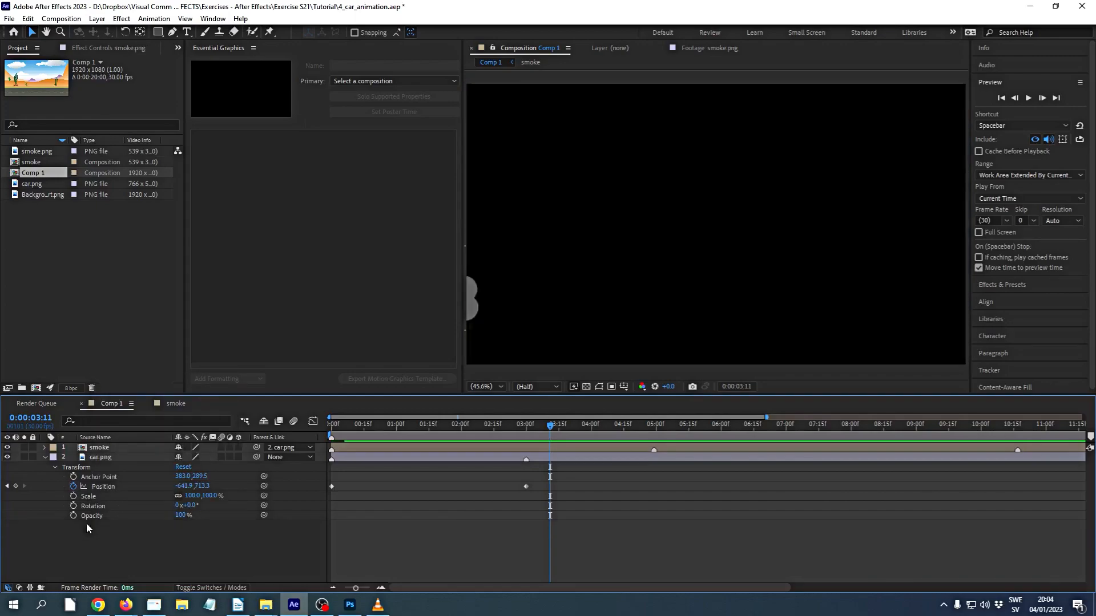
{"action": "left_click_drag", "start_coordinate": [547, 430], "coordinate": [321, 427]}
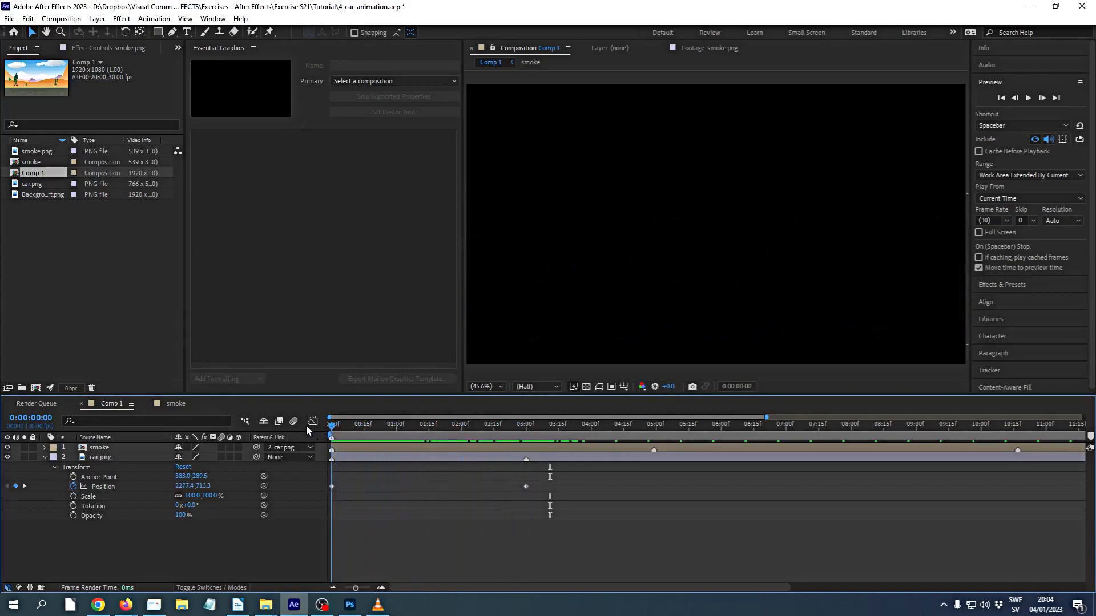
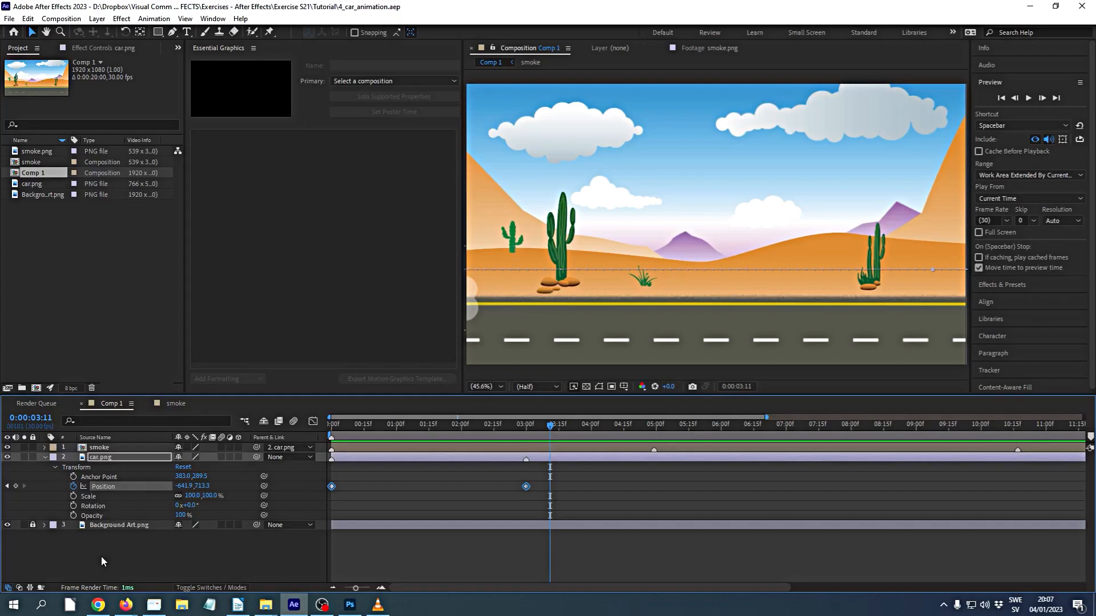
- Unlock the Background Art.png layer and delete it from the composition
{"action": "left_click", "coordinate": [114, 526]}
{"action": "left_click", "coordinate": [33, 525]}
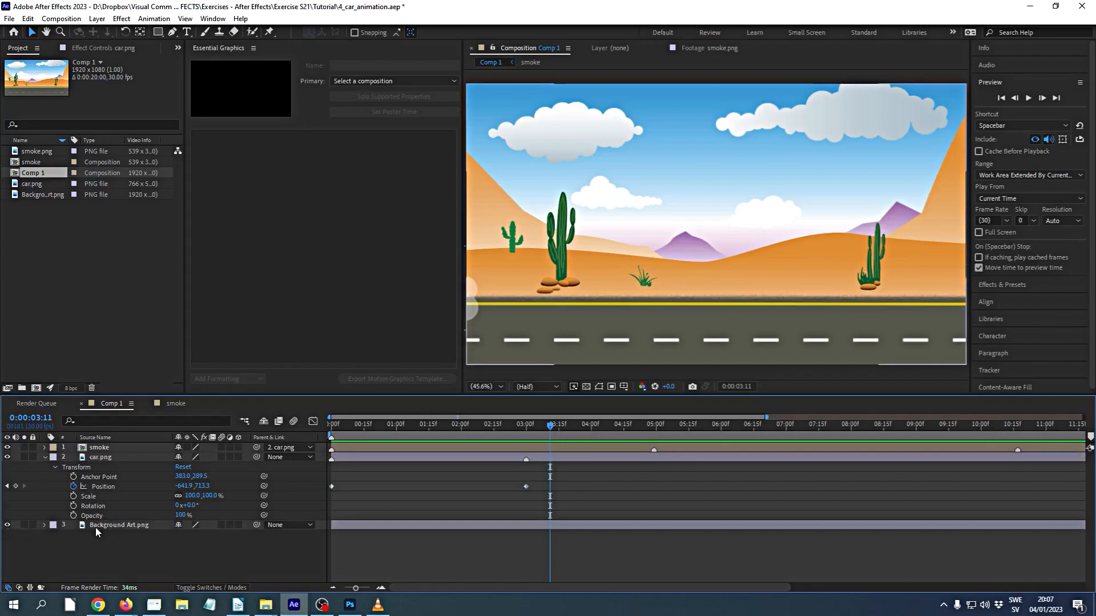
{"action": "left_click", "coordinate": [95, 526]}
{"action": "key", "text": "Delete"}
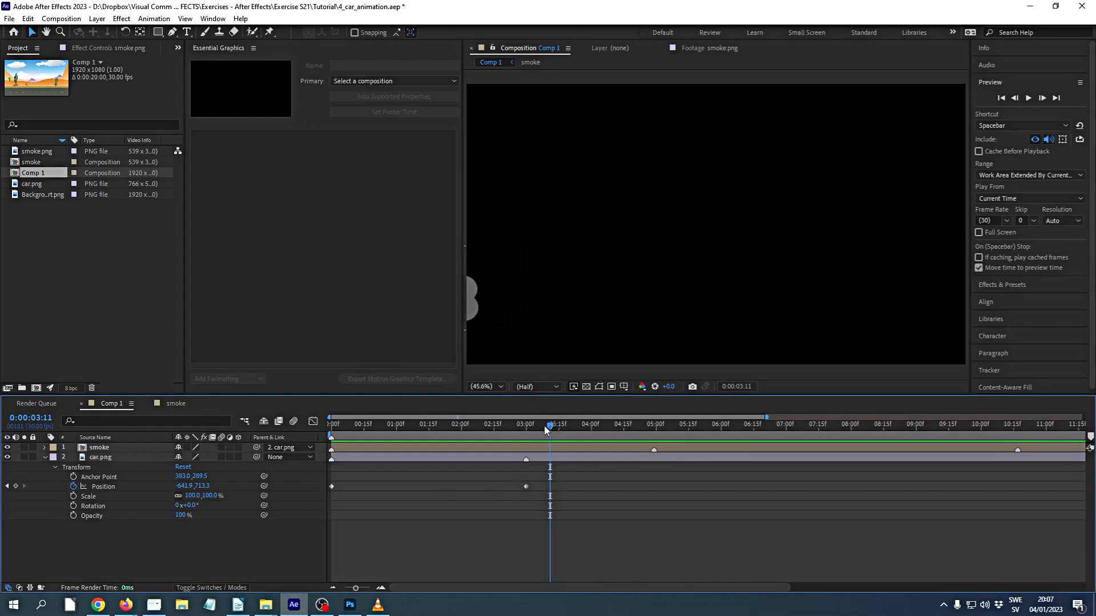
- Set the car's X position at 0:00:03:11 to -743.9 and save the project
{"action": "left_click", "coordinate": [97, 487]}
{"action": "left_click_drag", "start_coordinate": [180, 486], "coordinate": [137, 486]}
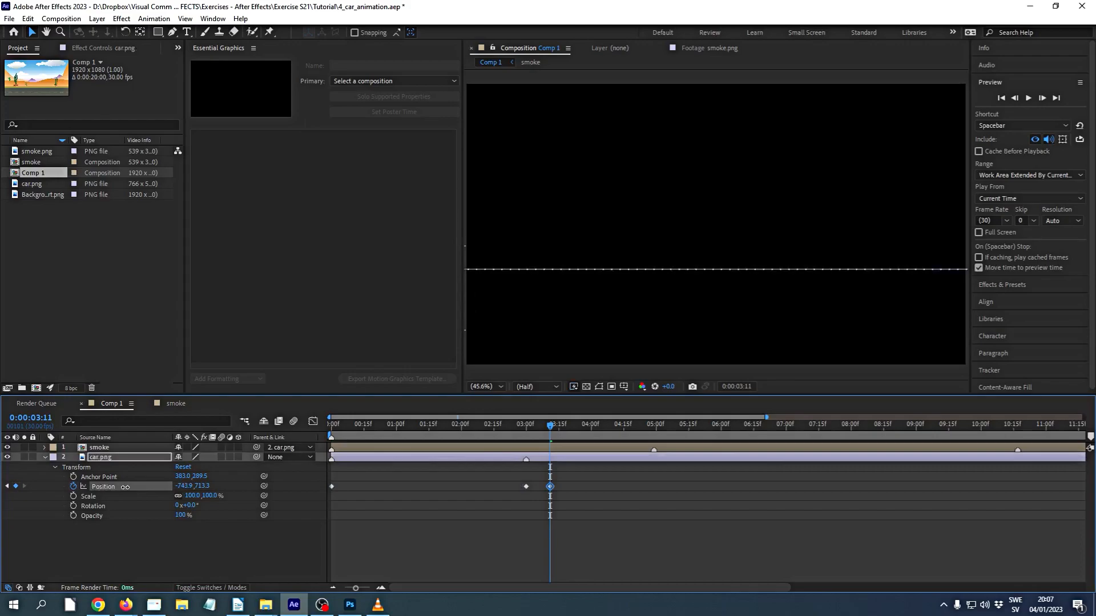
{"action": "left_click", "coordinate": [9, 18]}
{"action": "left_click", "coordinate": [41, 123]}
- Rename the Comp 1 composition as Car with Smoke
{"action": "right_click", "coordinate": [51, 178]}
{"action": "left_click", "coordinate": [86, 358]}
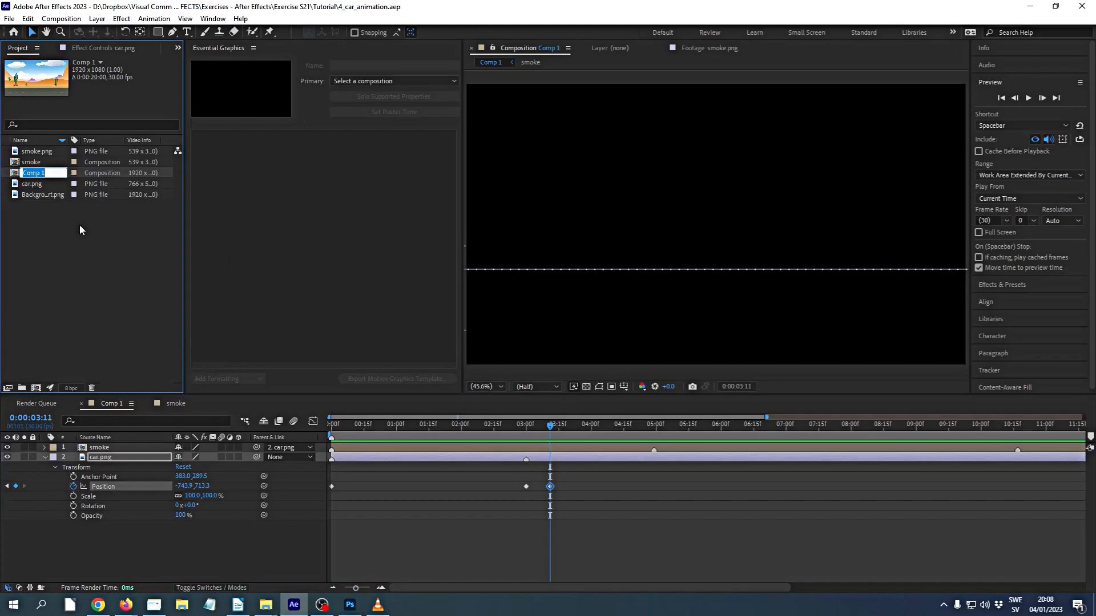
{"action": "type", "text": "Car with Smoke"}
{"action": "key", "text": "Return"}
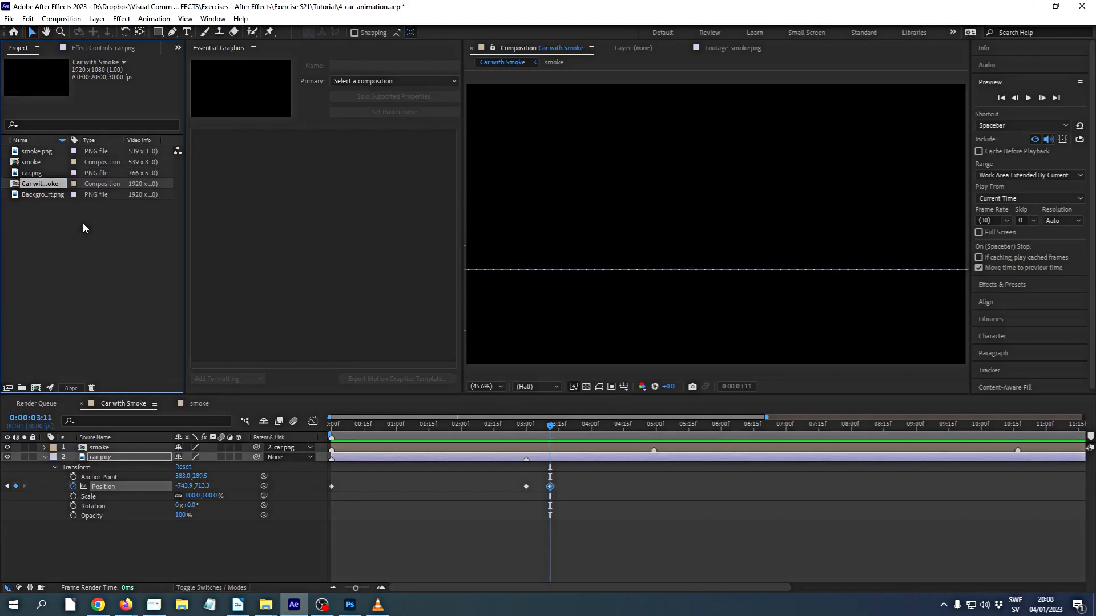
{"action": "left_click", "coordinate": [83, 224]}
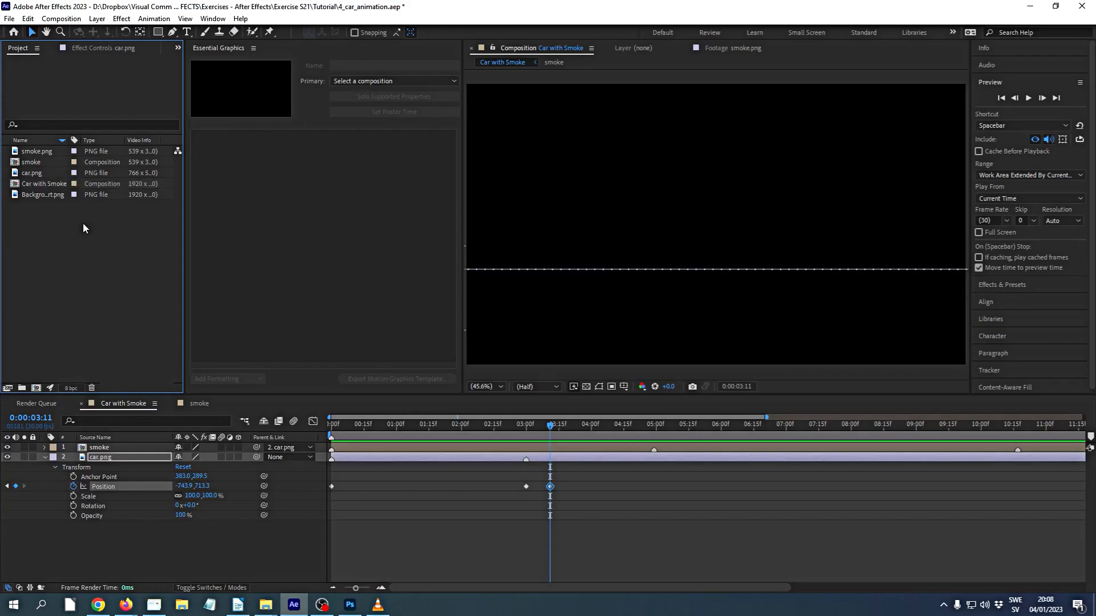
- Create a new 1920x1080, 30 fps, 20-second composition named Main
{"action": "right_click", "coordinate": [81, 222]}
{"action": "left_click", "coordinate": [86, 232]}
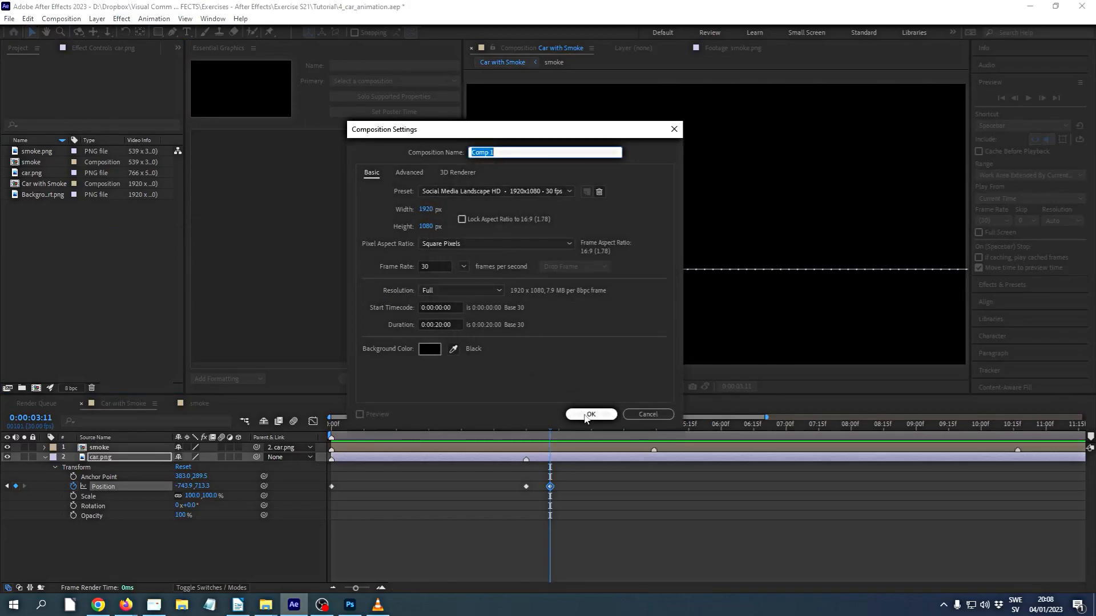
{"action": "type", "text": "Main"}
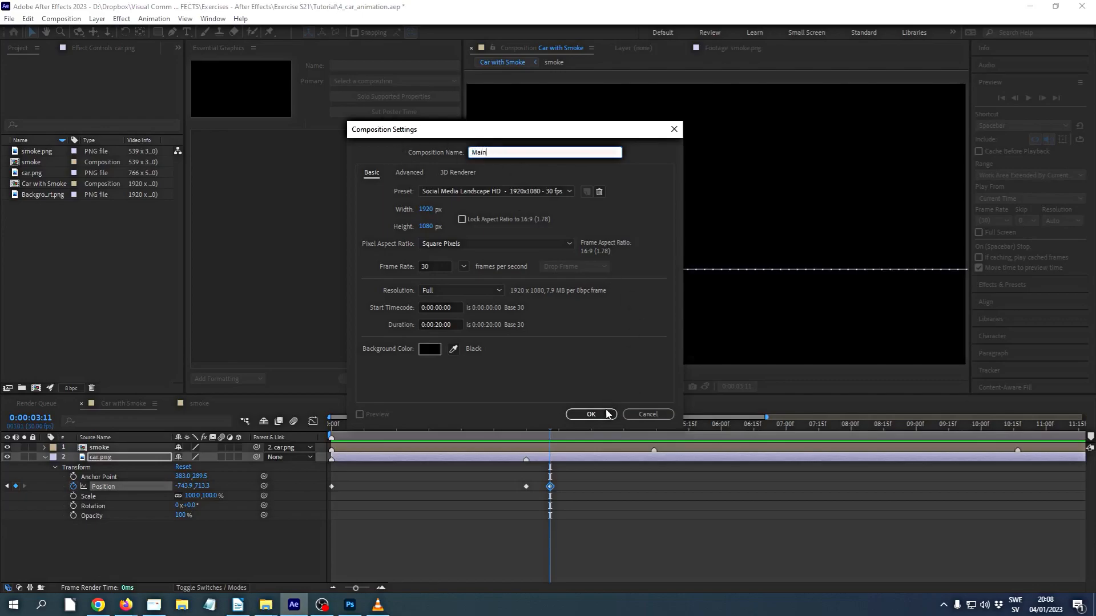
{"action": "left_click", "coordinate": [609, 411]}
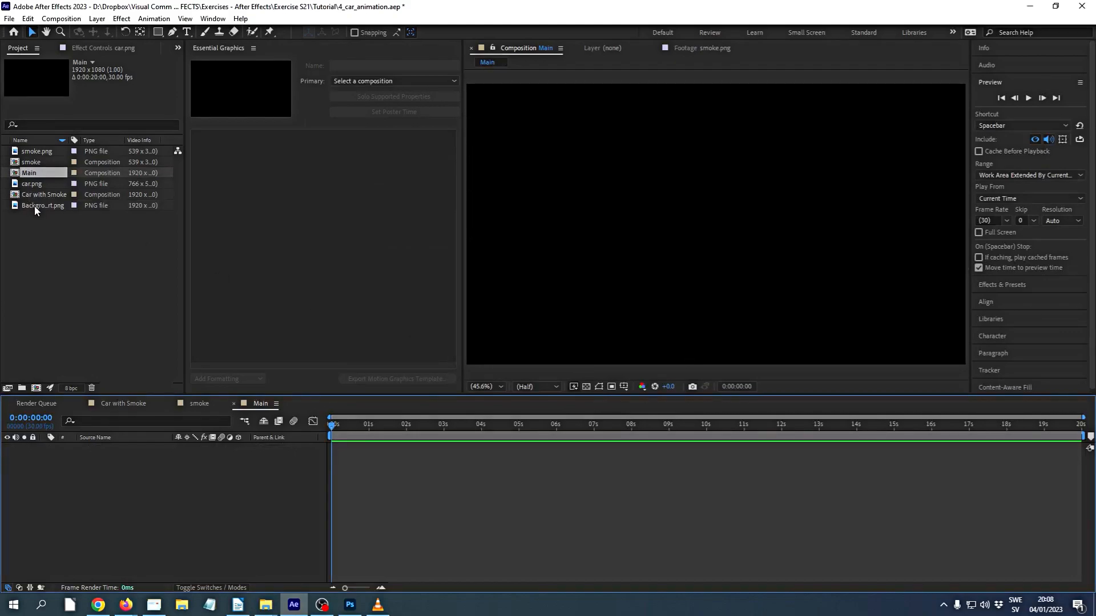
- Add a locked Background Art.png layer to Main with the Car with Smoke composition above it, and preview the result
{"action": "left_click_drag", "start_coordinate": [34, 208], "coordinate": [83, 474]}
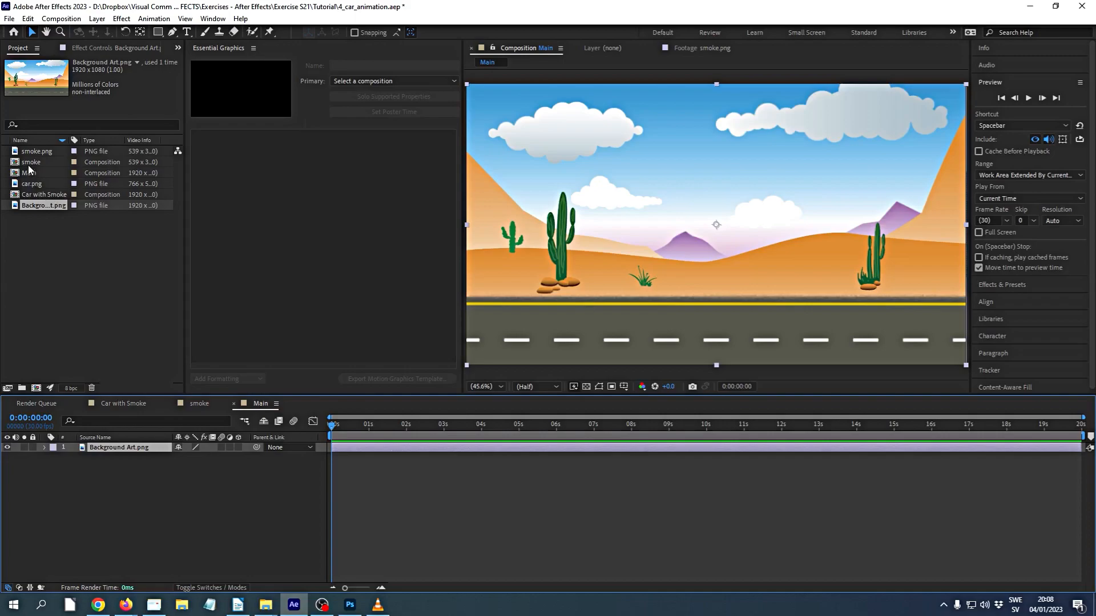
{"action": "left_click_drag", "start_coordinate": [45, 198], "coordinate": [36, 451]}
{"action": "left_click", "coordinate": [33, 457]}
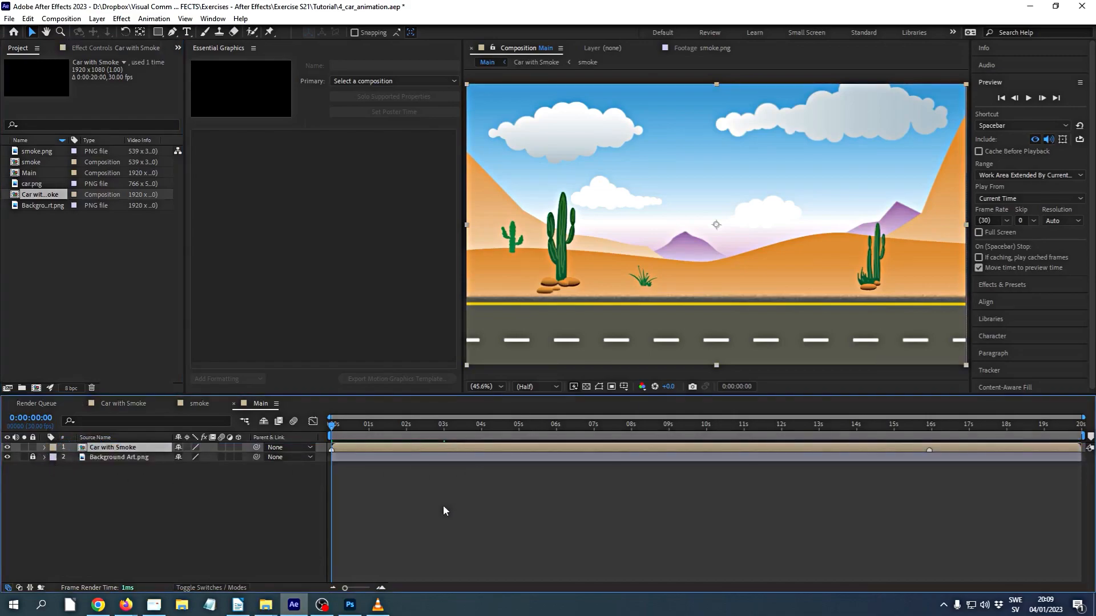
{"action": "key", "text": "space"}
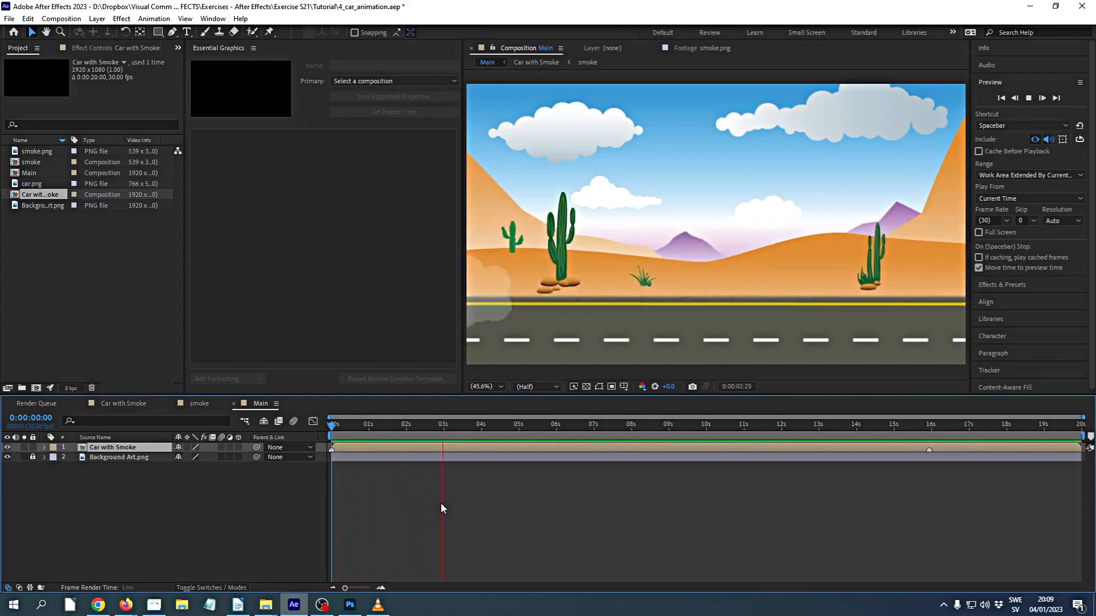
{"action": "key", "text": "space"}
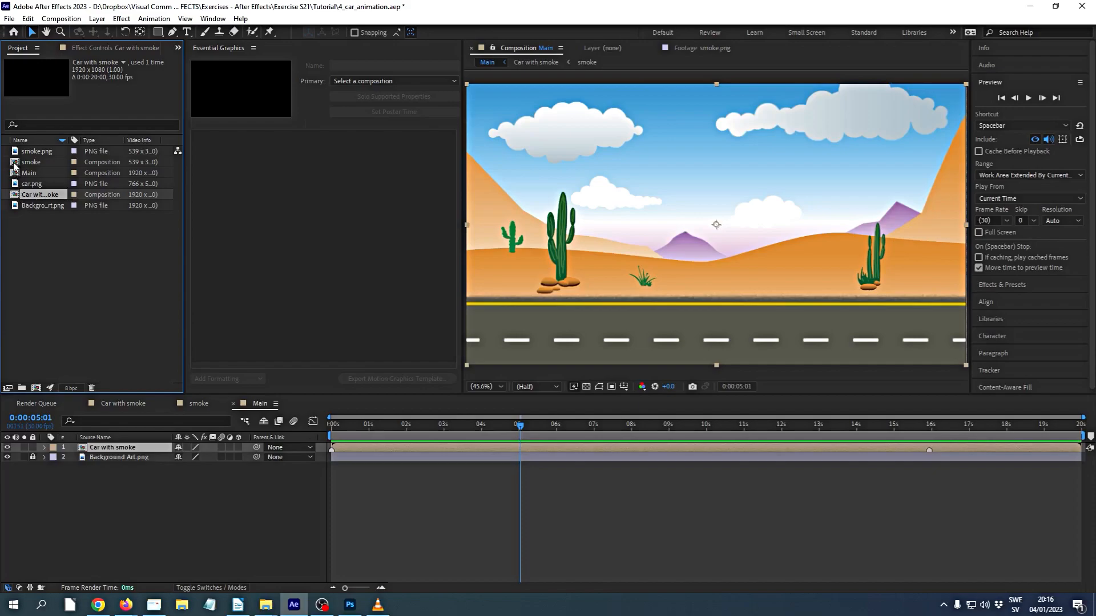
- Open the Car with smoke composition and set its duration to 0:00:05:00
{"action": "double_click", "coordinate": [19, 197]}
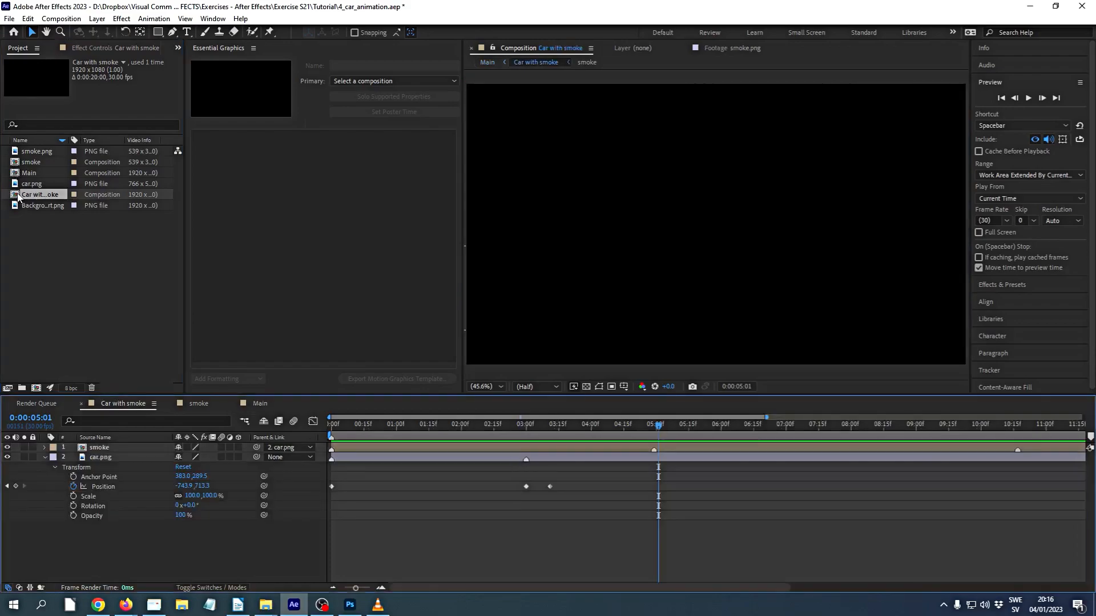
{"action": "left_click_drag", "start_coordinate": [659, 427], "coordinate": [671, 466]}
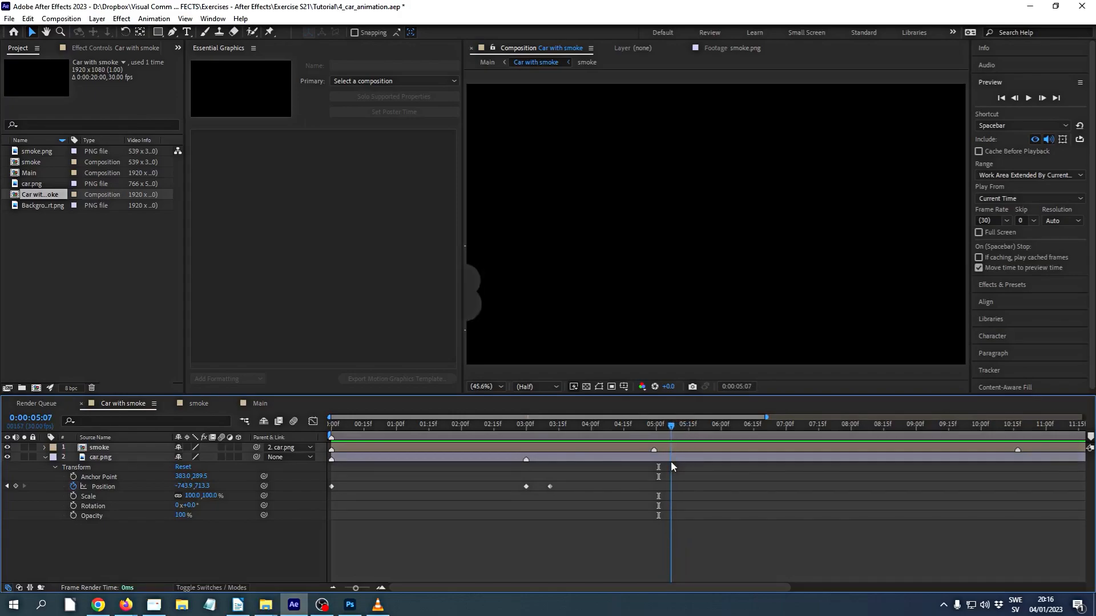
{"action": "left_click", "coordinate": [78, 20]}
{"action": "left_click", "coordinate": [90, 52]}
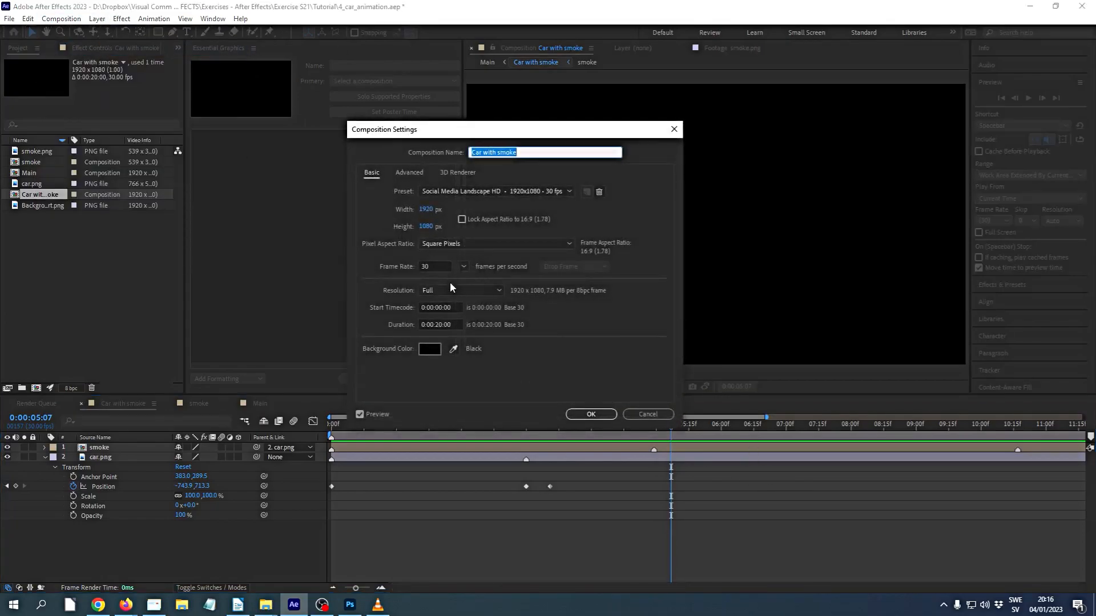
{"action": "left_click", "coordinate": [439, 327]}
{"action": "key", "text": "BackSpace"}
{"action": "type", "text": "5"}
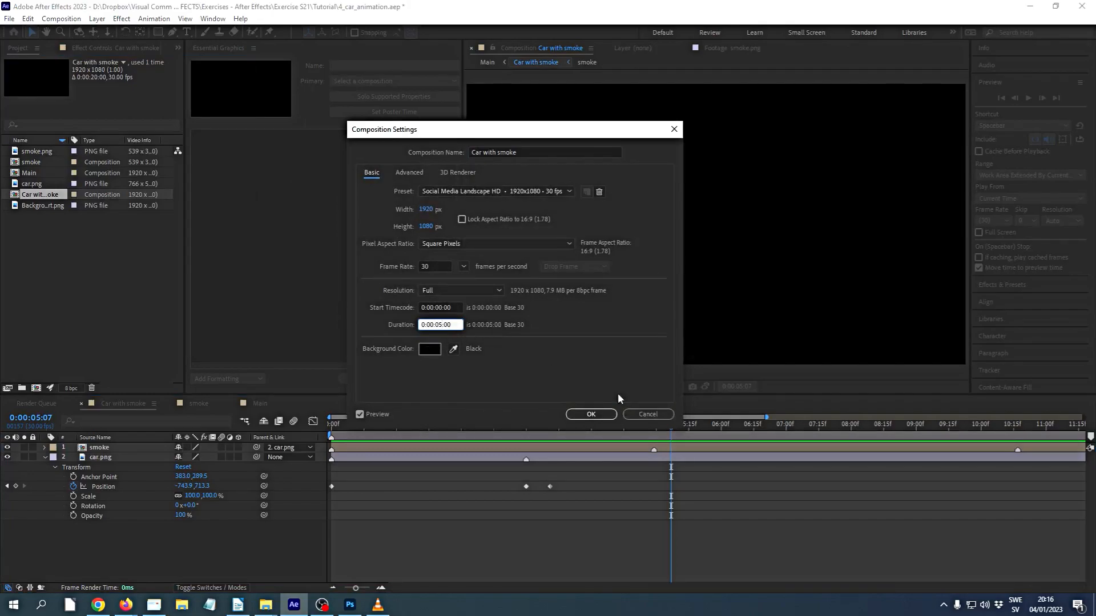
{"action": "left_click", "coordinate": [601, 413]}
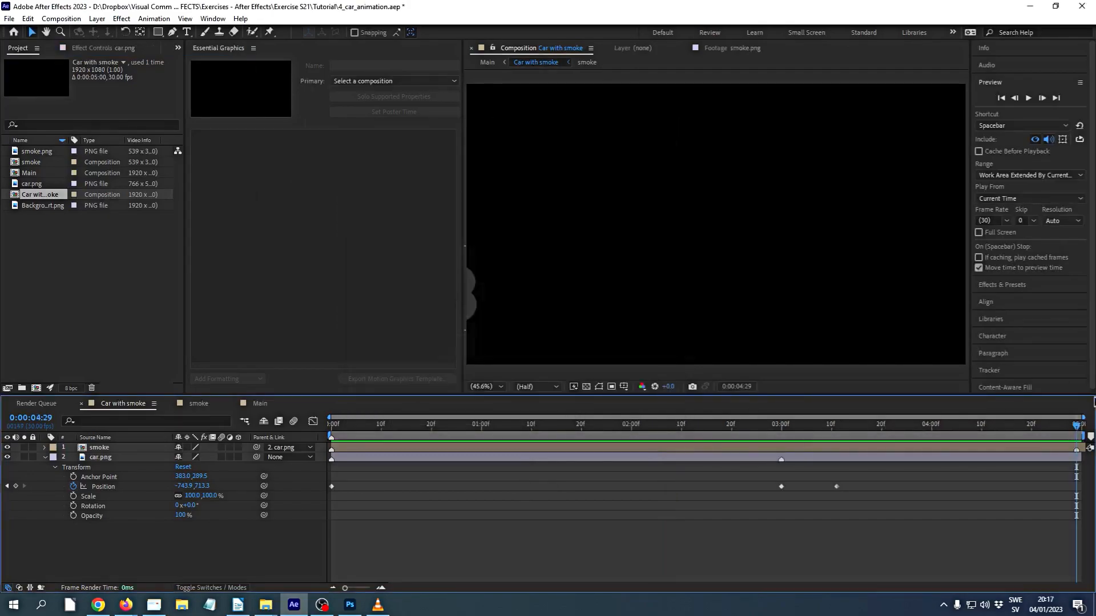
- Delete the car's Position keyframe at 0:00:03:00
{"action": "left_click_drag", "start_coordinate": [1078, 428], "coordinate": [1076, 453]}
{"action": "left_click", "coordinate": [781, 486]}
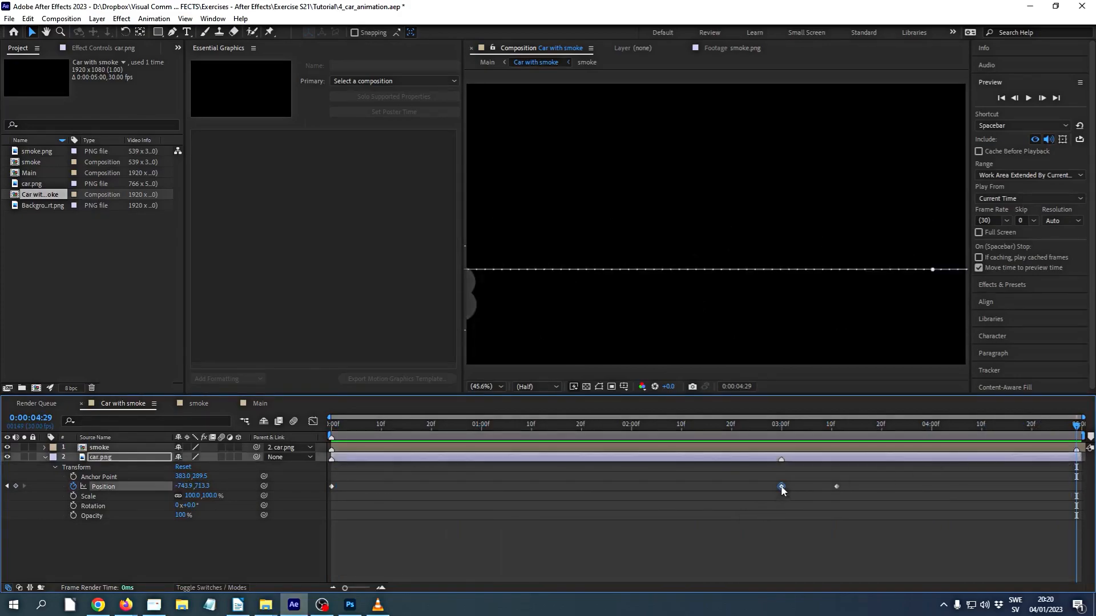
{"action": "key", "text": "Delete"}
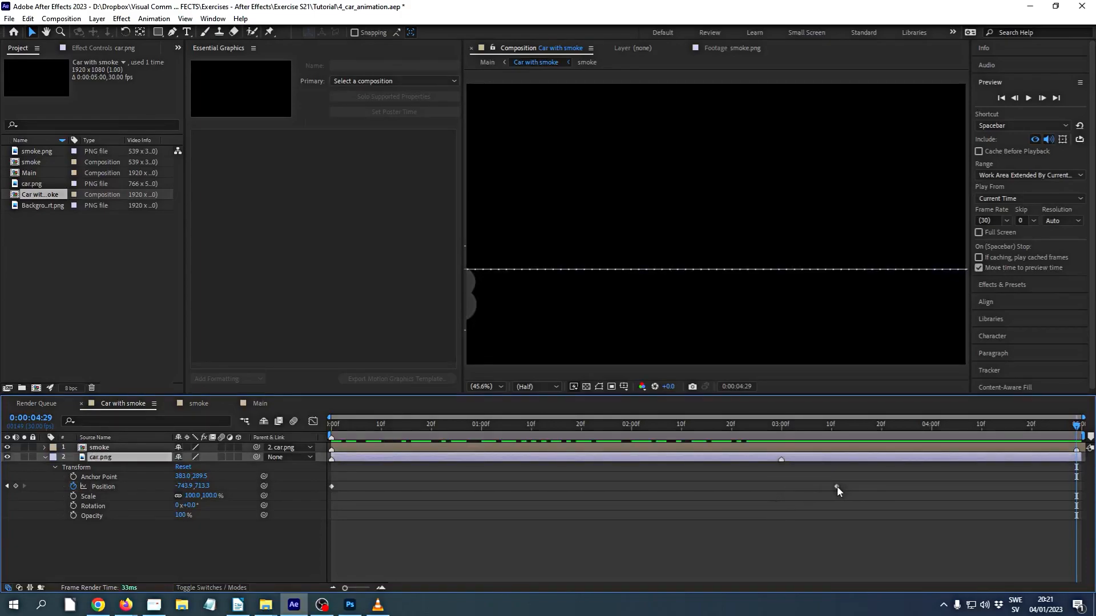
- Set the car's X position at the 0:00:03:11 keyframe to -826.9
{"action": "mouse_move", "coordinate": [837, 487]}
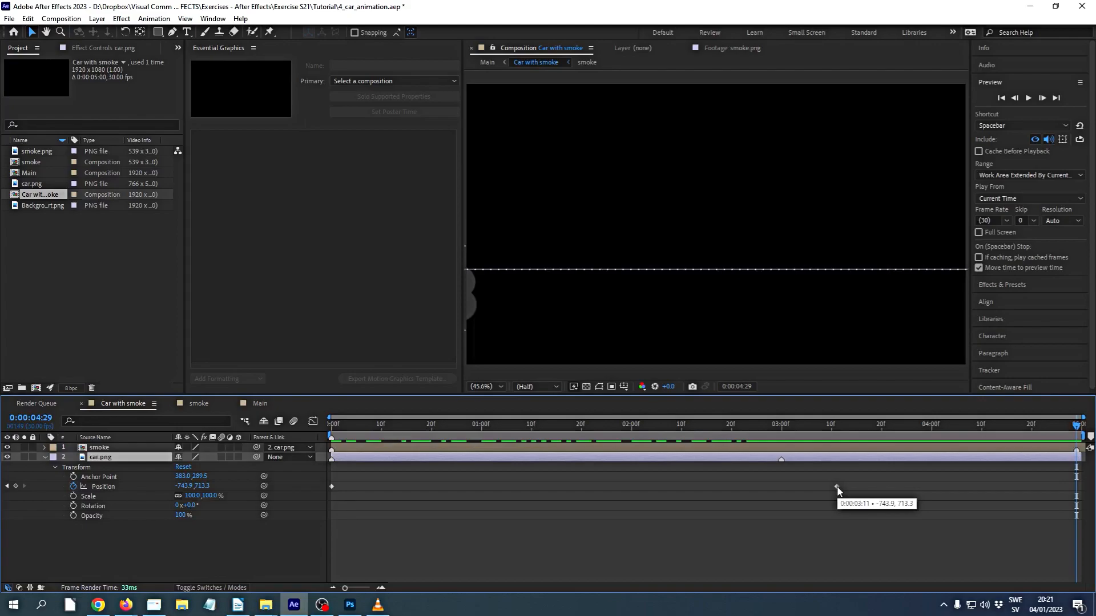
{"action": "left_click", "coordinate": [837, 486]}
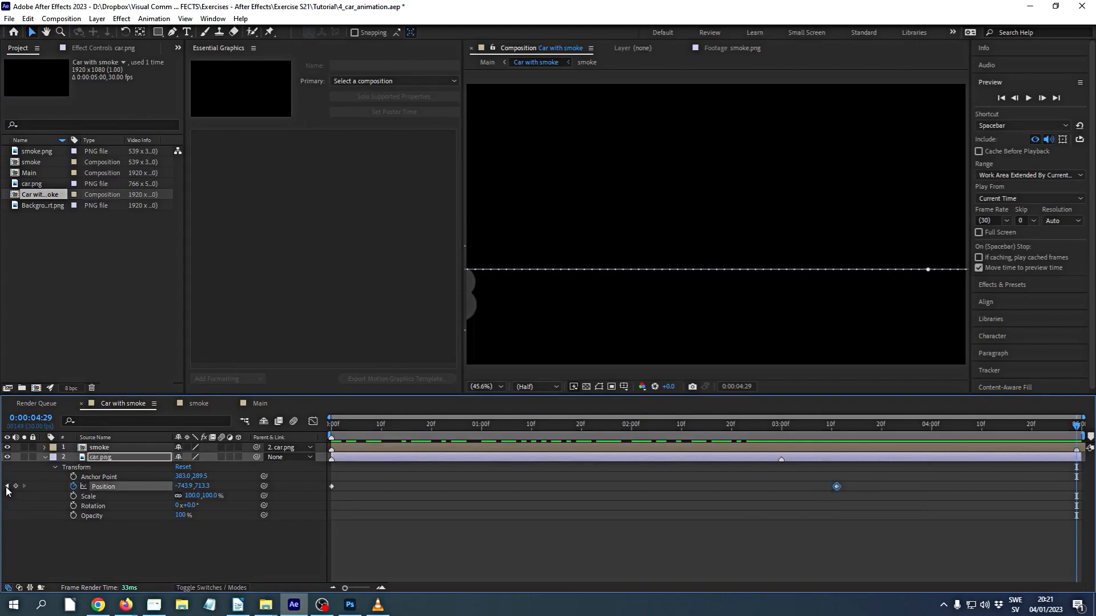
{"action": "left_click", "coordinate": [7, 486]}
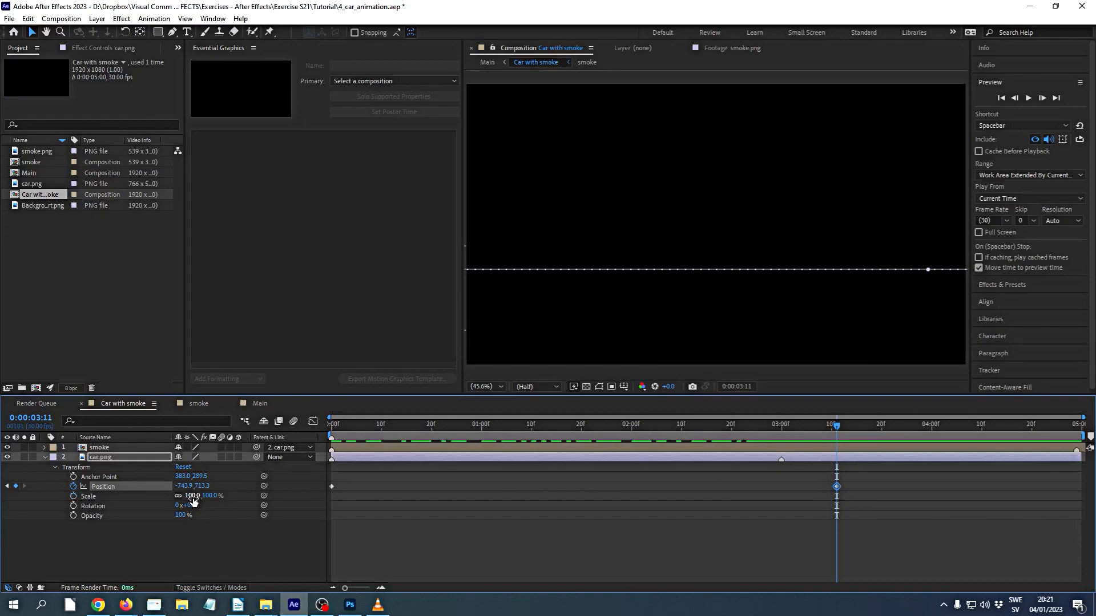
{"action": "left_click_drag", "start_coordinate": [183, 486], "coordinate": [134, 484]}
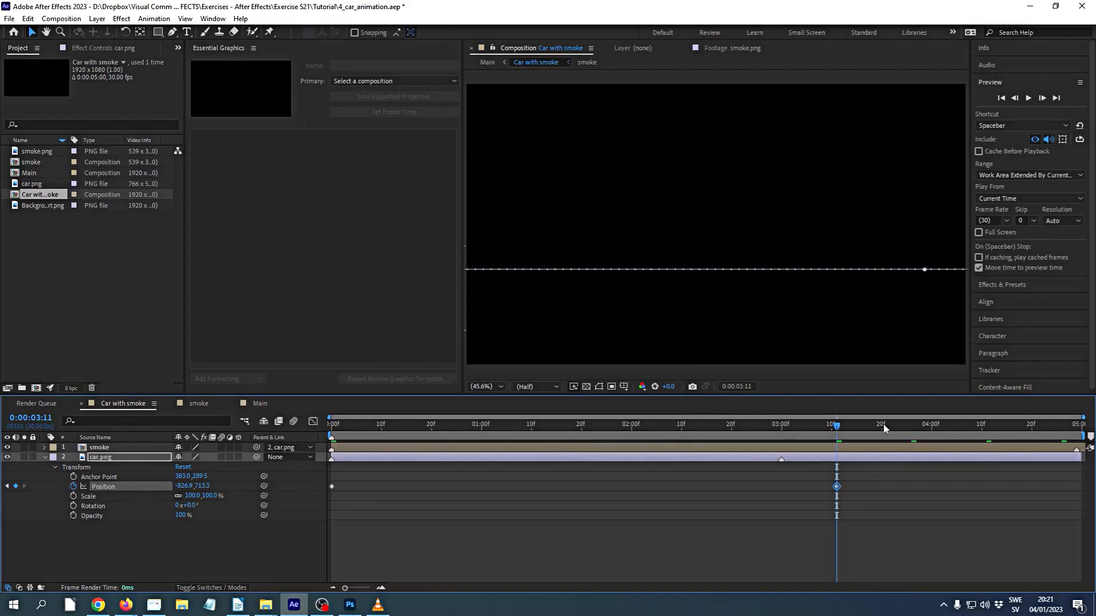
- Preview the Car with smoke composition from its first frame
{"action": "left_click_drag", "start_coordinate": [840, 432], "coordinate": [331, 429]}
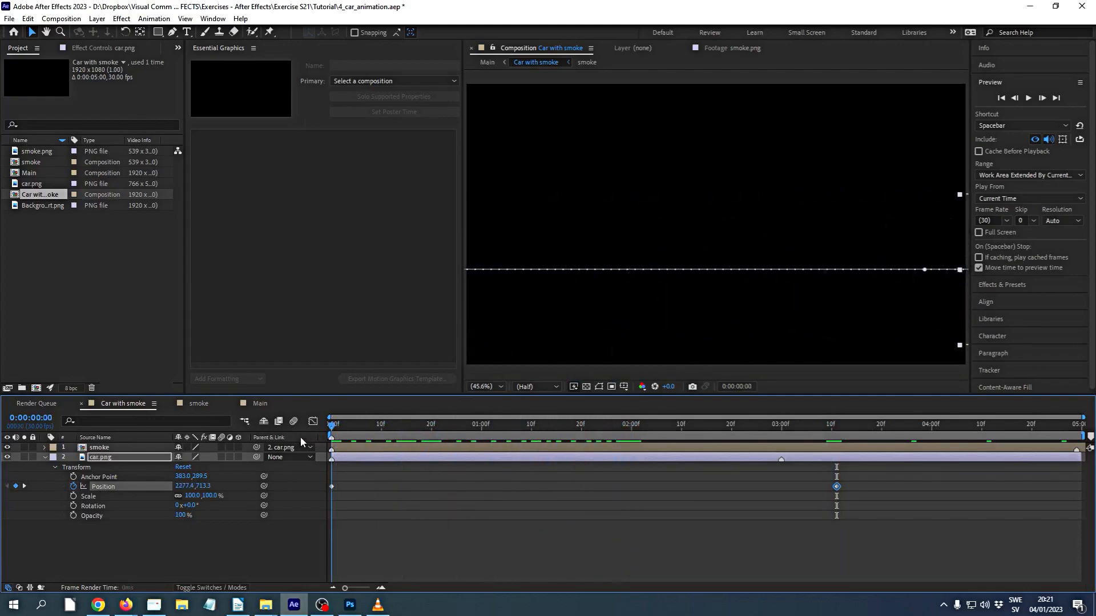
{"action": "key", "text": "space"}
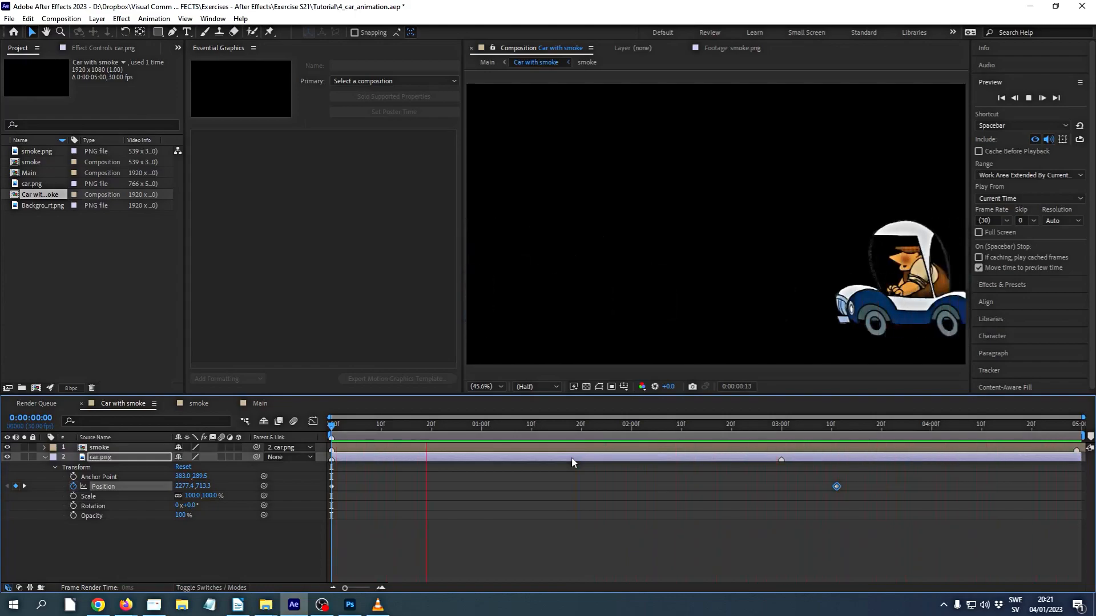
{"action": "key", "text": "space"}
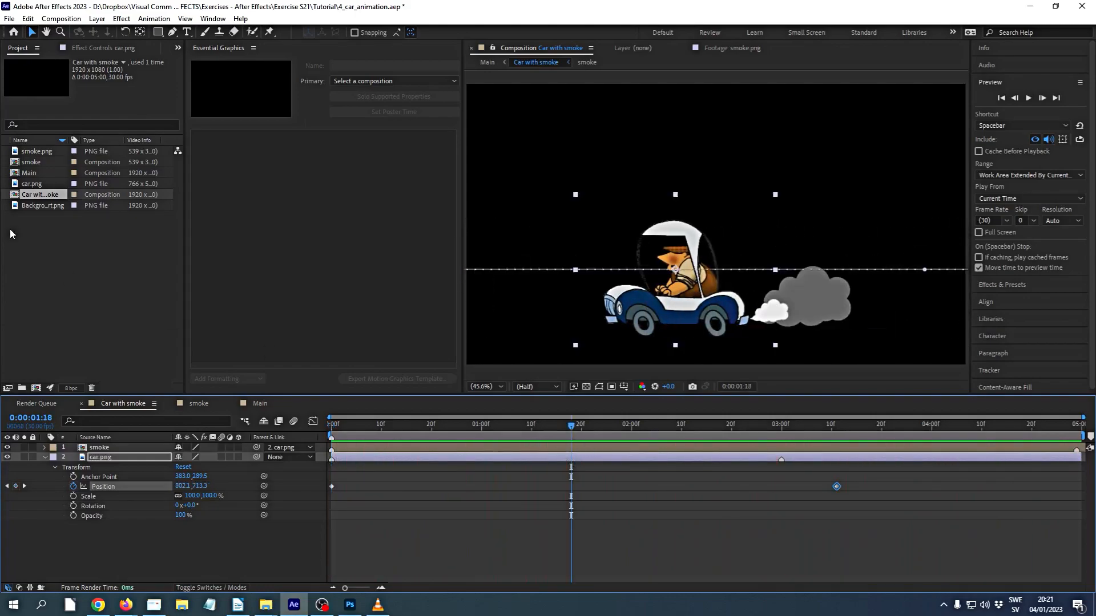
- Open the Main composition and preview the car's drive over the background
{"action": "double_click", "coordinate": [25, 173]}
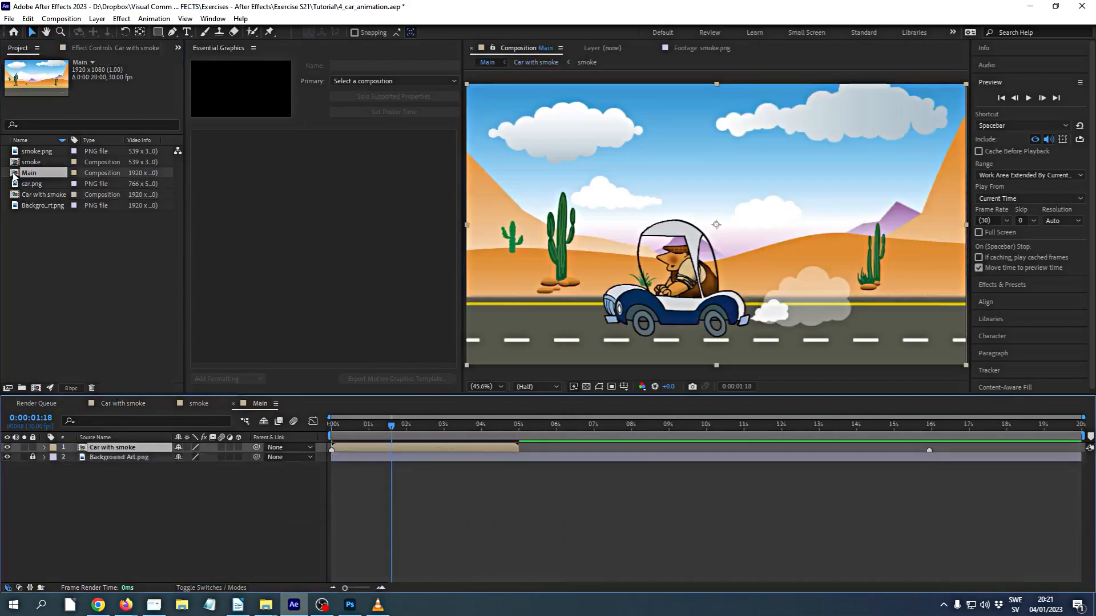
{"action": "key", "text": "space"}
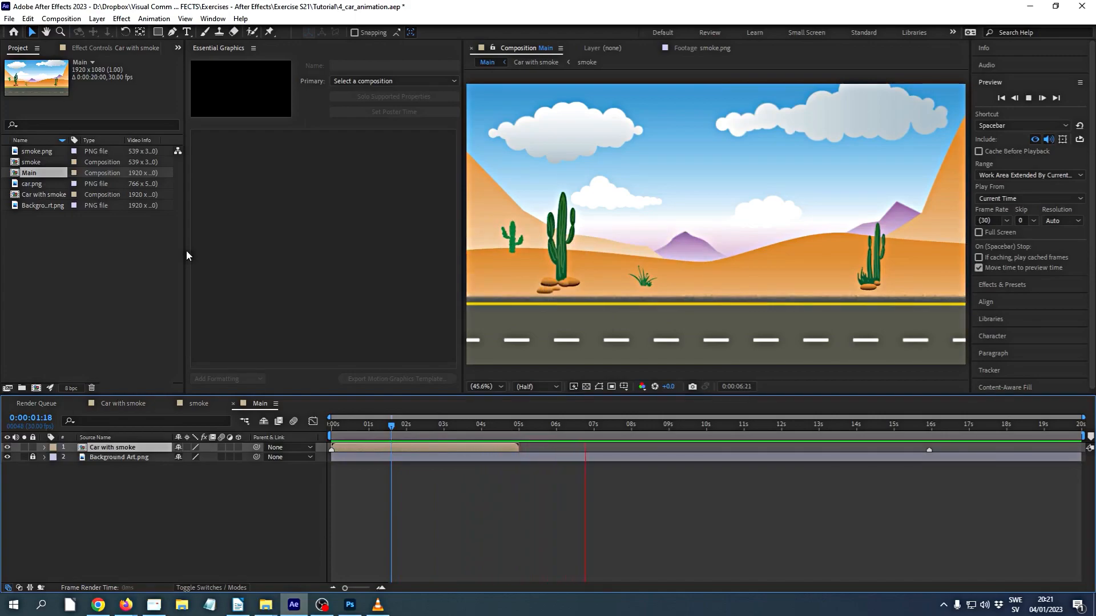
{"action": "key", "text": "space"}
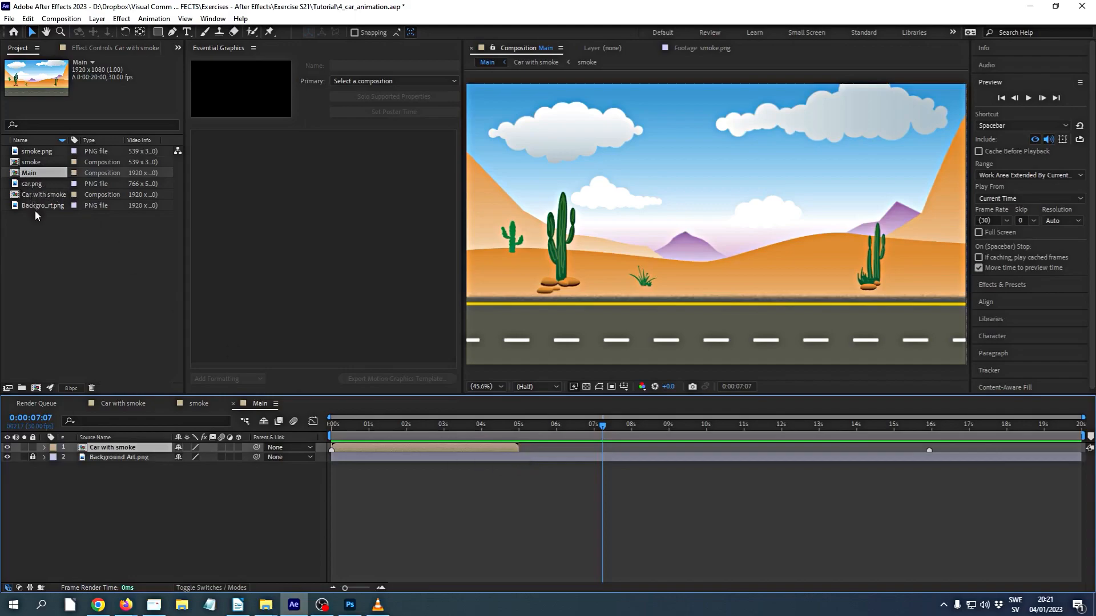
- Add a second Car with smoke layer at the top of Main and flip it horizontally
{"action": "left_click_drag", "start_coordinate": [26, 195], "coordinate": [79, 450]}
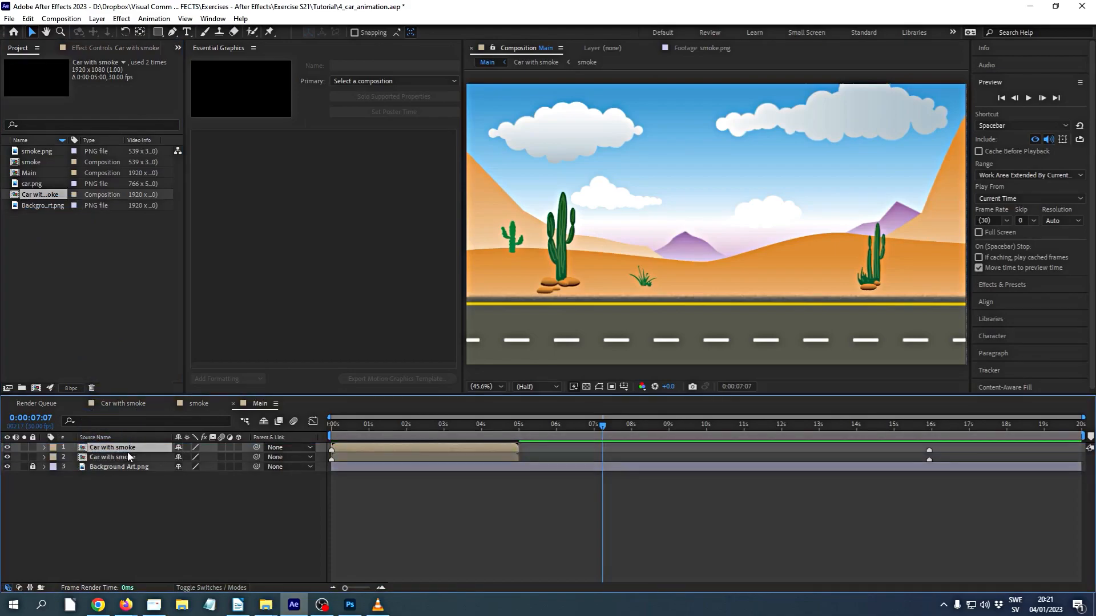
{"action": "left_click", "coordinate": [103, 19]}
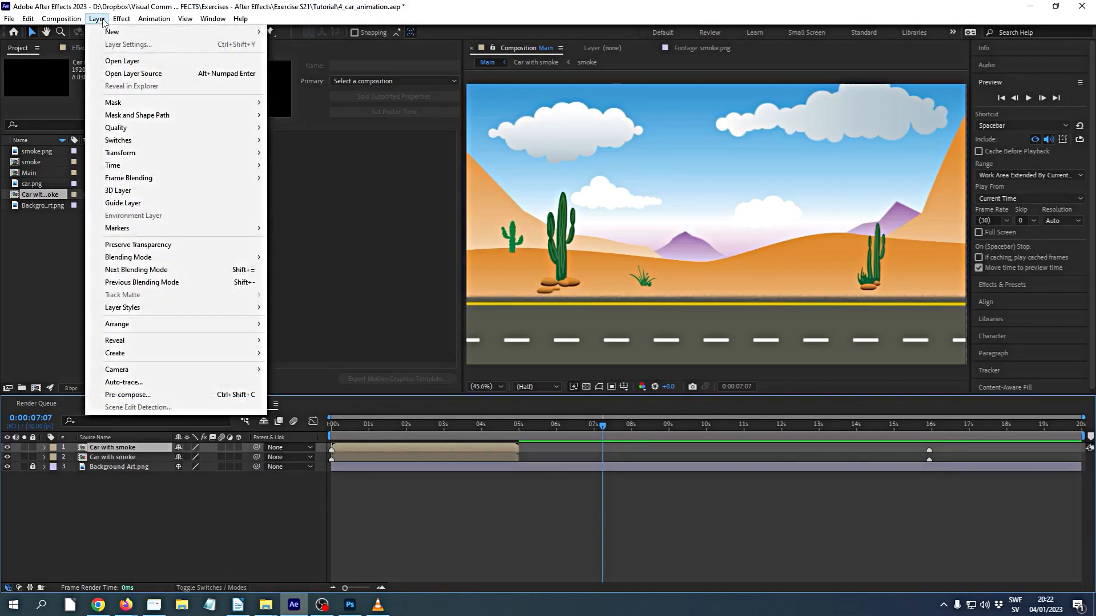
{"action": "mouse_move", "coordinate": [160, 158]}
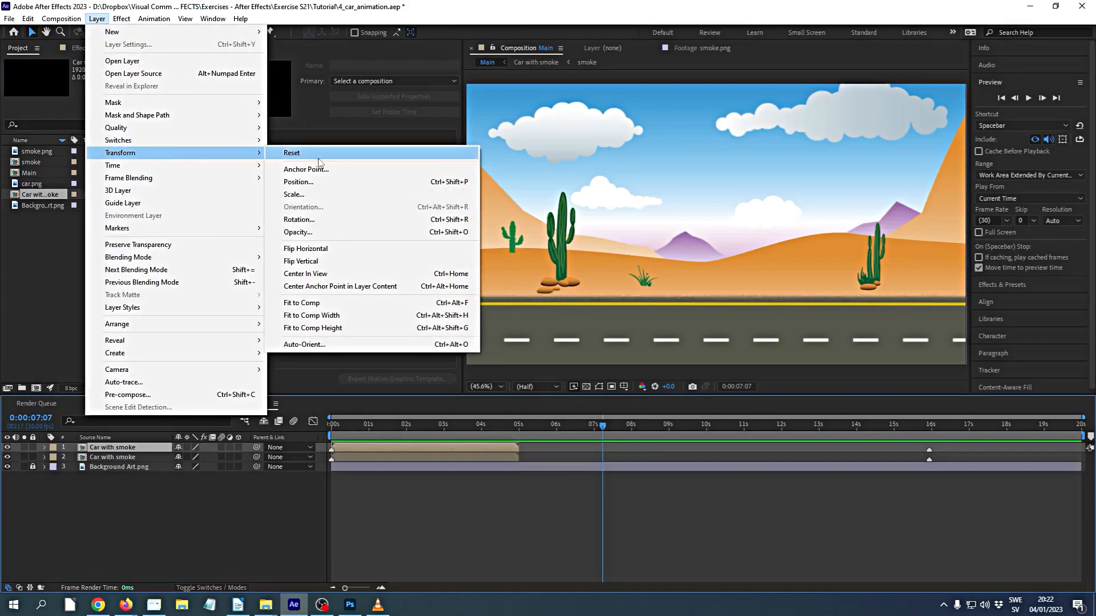
{"action": "left_click", "coordinate": [312, 251]}
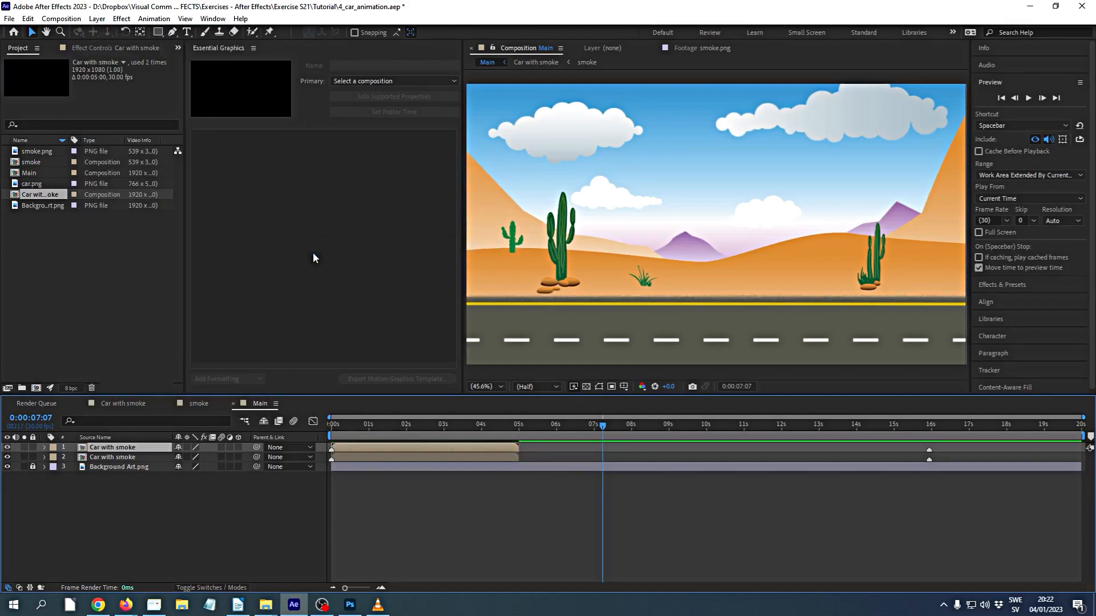
- Shift the flipped Car with smoke layer along the timeline so that it starts at about 7 seconds
{"action": "left_click_drag", "start_coordinate": [604, 427], "coordinate": [354, 435]}
{"action": "left_click_drag", "start_coordinate": [423, 454], "coordinate": [685, 462]}
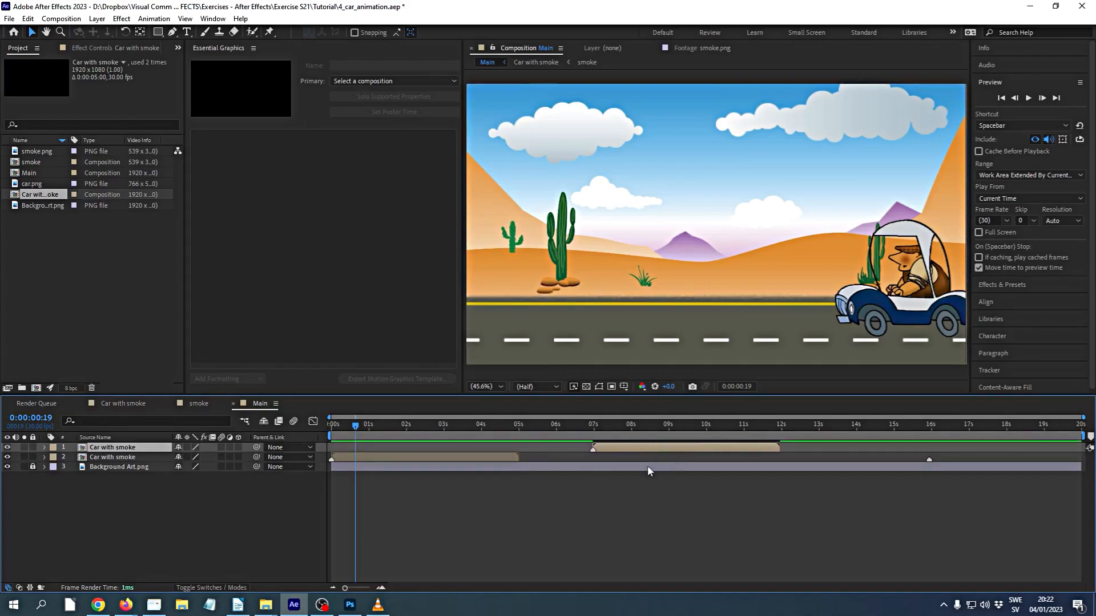
- Preview the Main composition from the first frame through both car passes
{"action": "left_click_drag", "start_coordinate": [349, 425], "coordinate": [317, 429]}
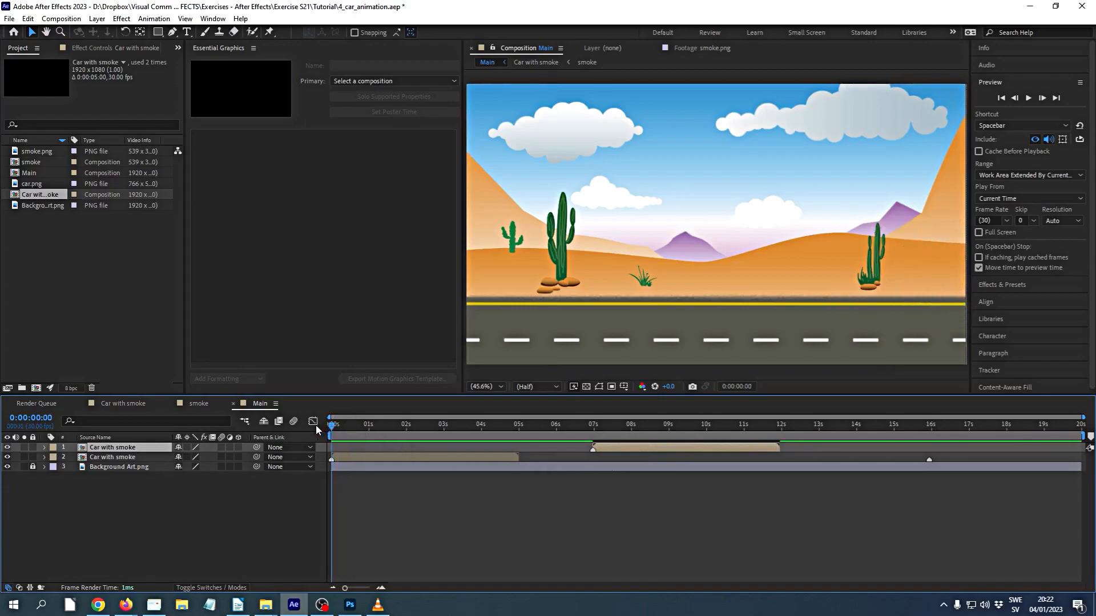
{"action": "key", "text": "space"}
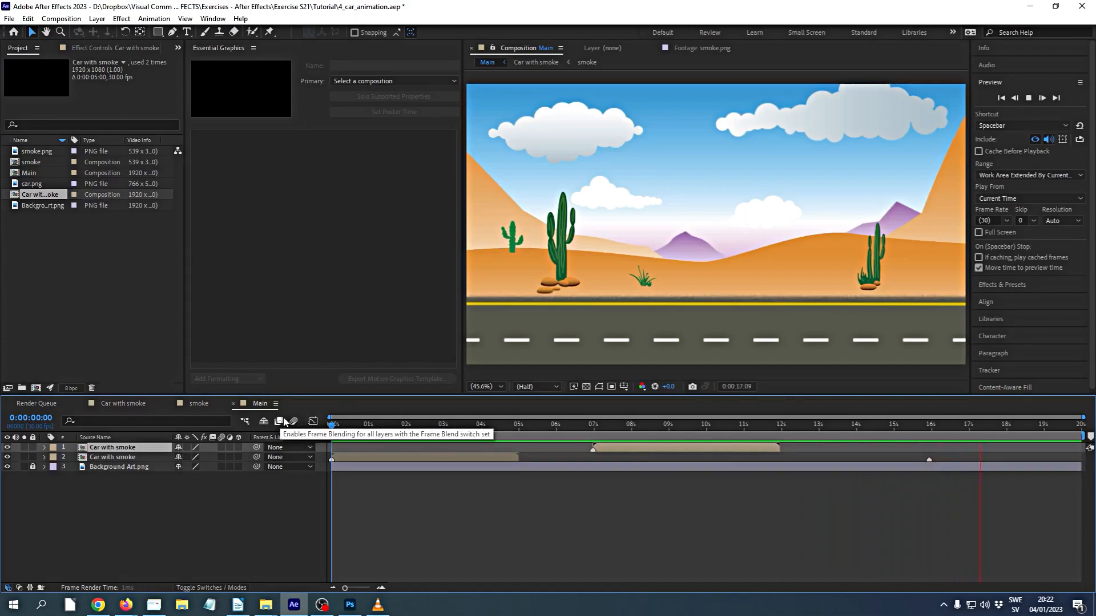
{"action": "key", "text": "space"}
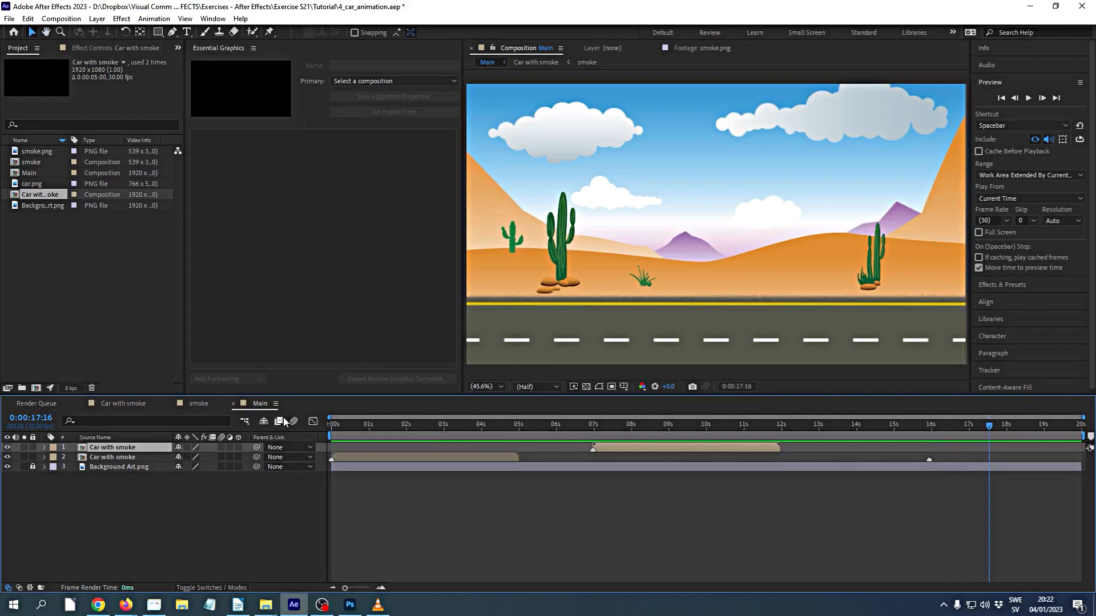